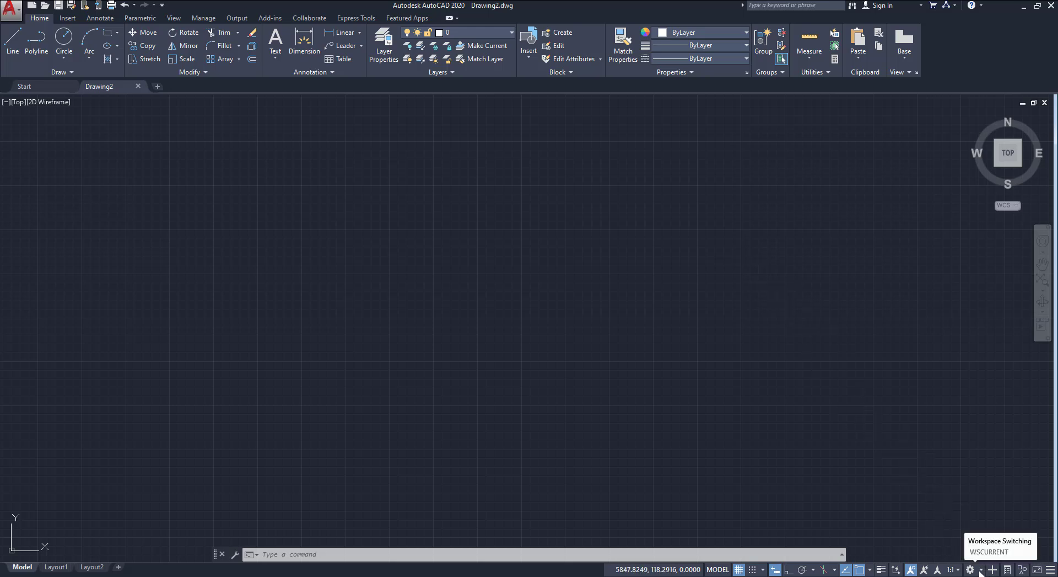
Switch to the 3D Modeling workspace and set the view to SW Isometric
{"action": "left_click", "coordinate": [981, 570]}
{"action": "left_click", "coordinate": [987, 501]}
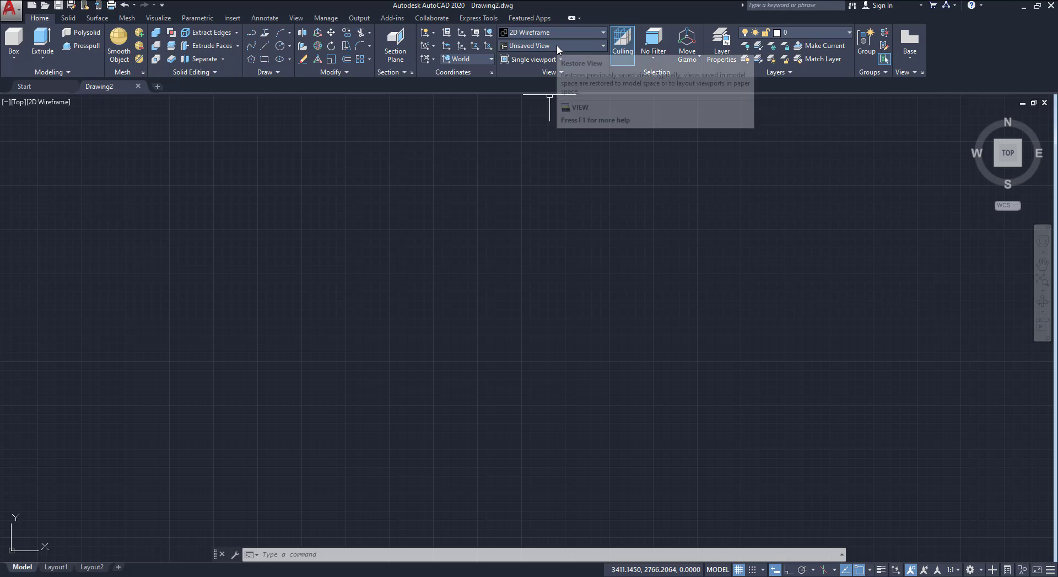
{"action": "left_click", "coordinate": [557, 44]}
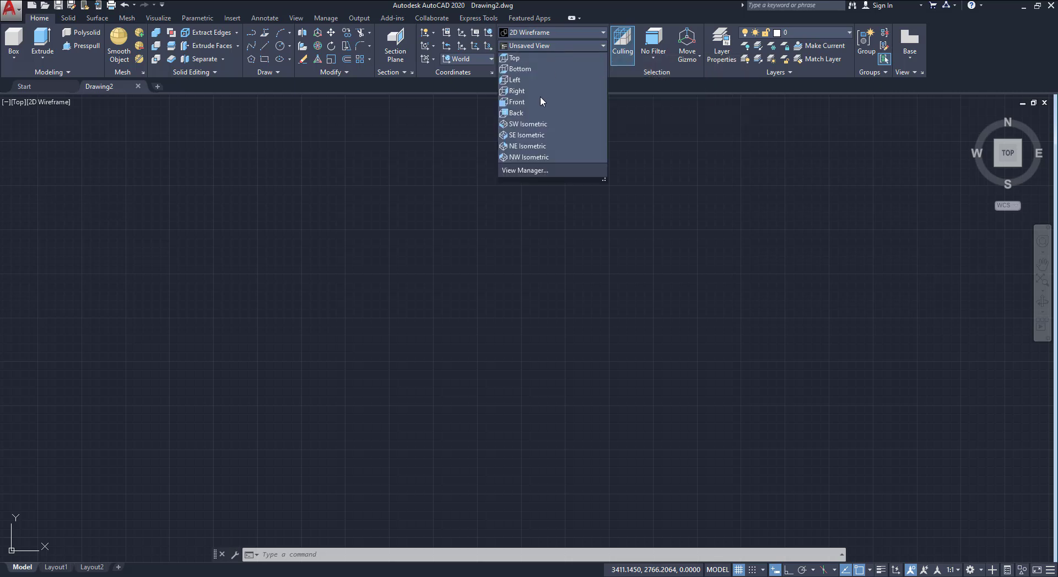
{"action": "left_click", "coordinate": [528, 125]}
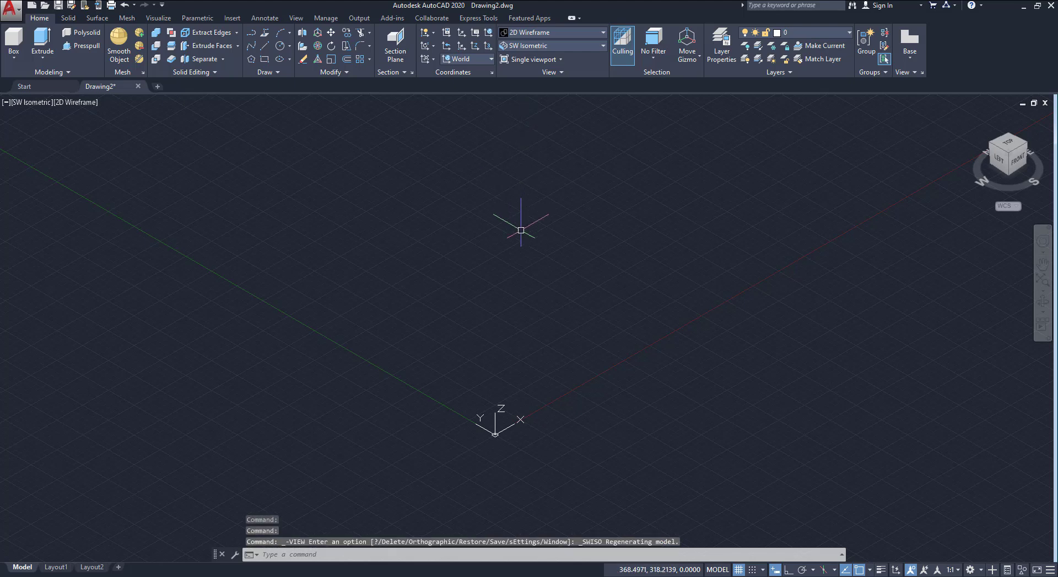
Show the UCS icon in the corner rather than at the origin, and set the UCS to Front
{"action": "left_click", "coordinate": [434, 33]}
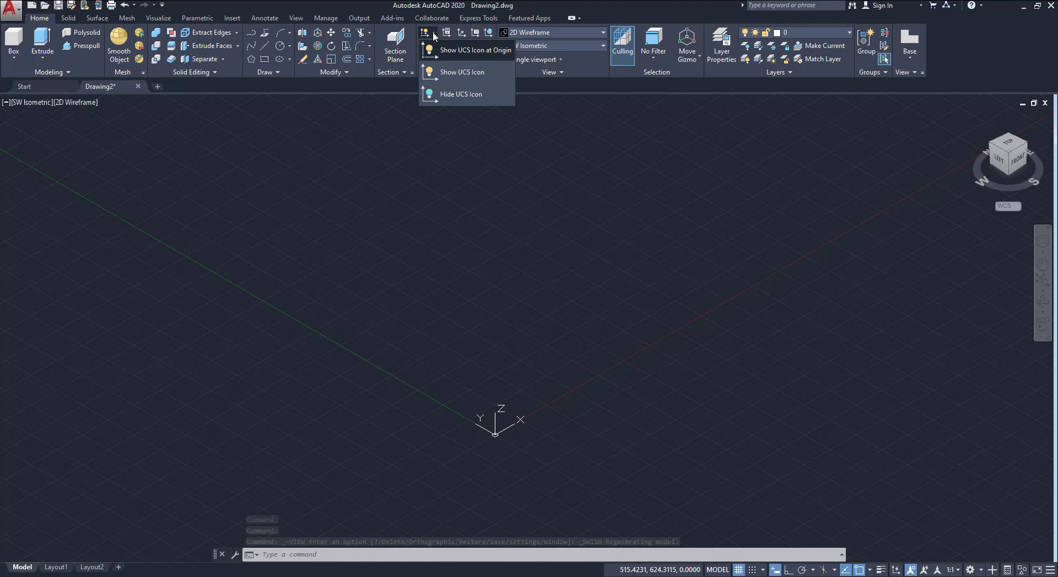
{"action": "left_click", "coordinate": [457, 70]}
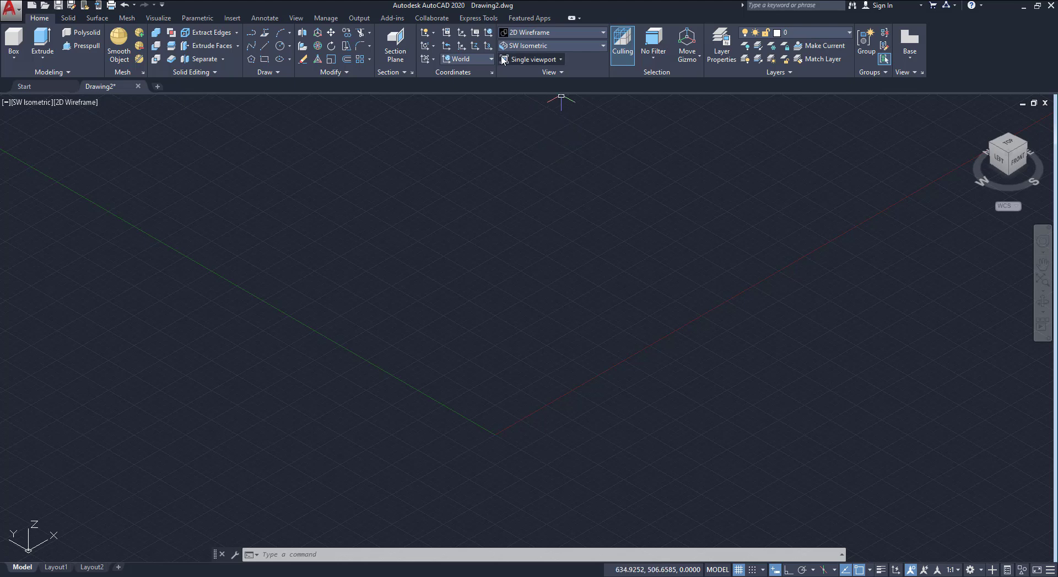
{"action": "left_click", "coordinate": [466, 58]}
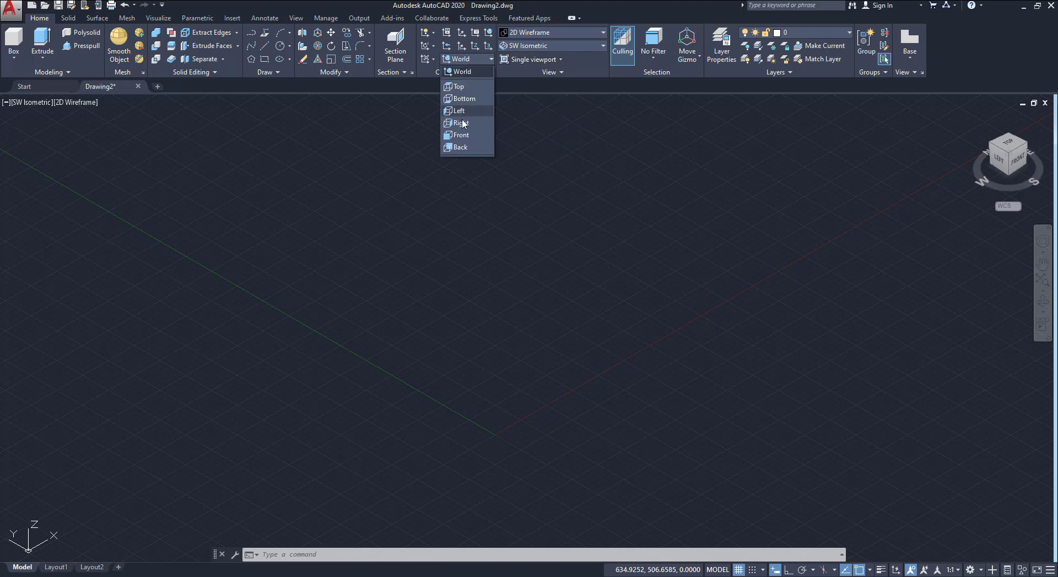
{"action": "left_click", "coordinate": [460, 135]}
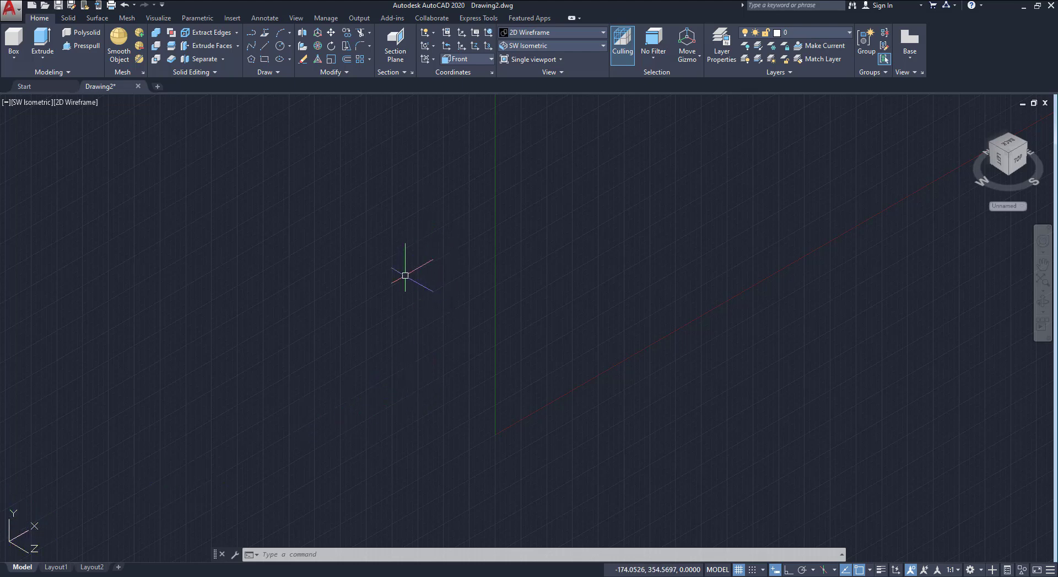
With Ortho on, draw a line 200 units straight up, then continue it 400 units horizontally
{"action": "left_click", "coordinate": [265, 47]}
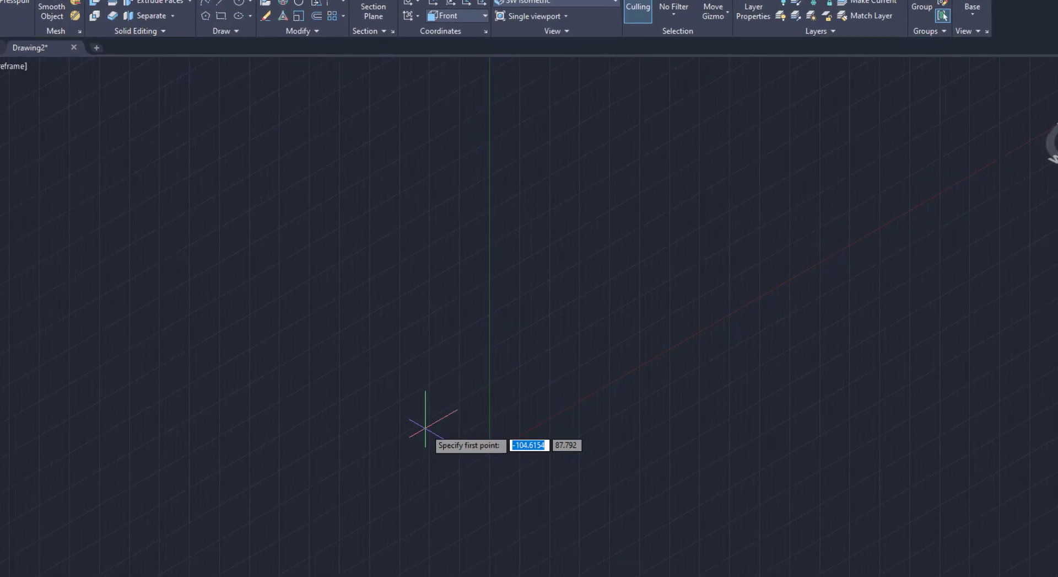
{"action": "left_click", "coordinate": [425, 427]}
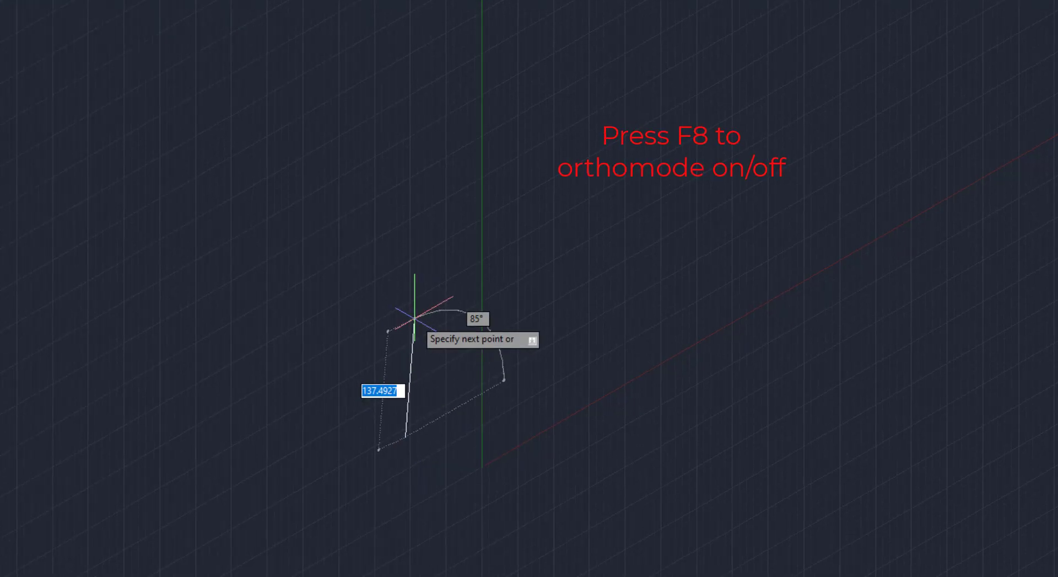
{"action": "key", "text": "F8"}
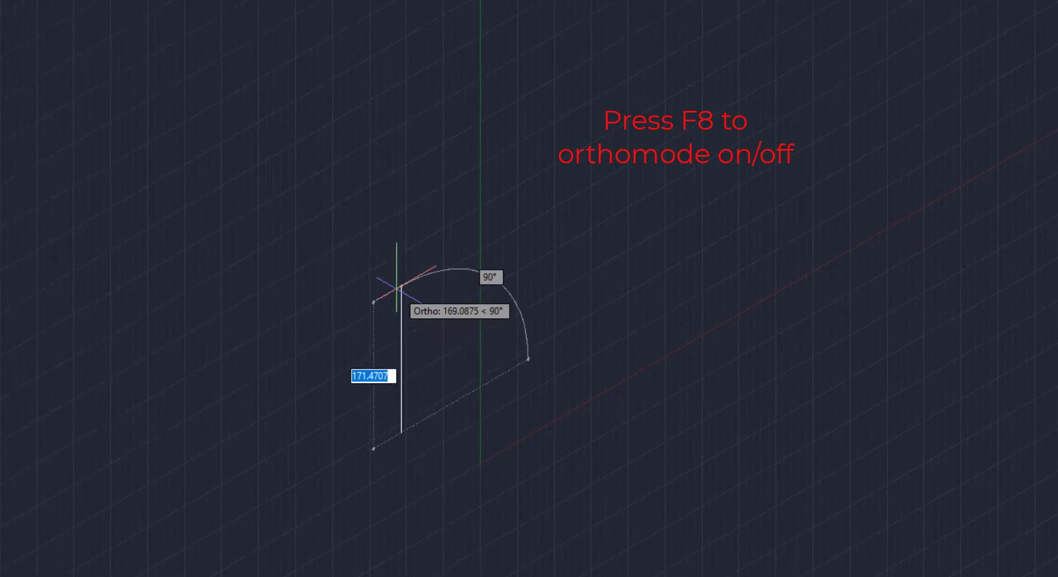
{"action": "type", "text": "2"}
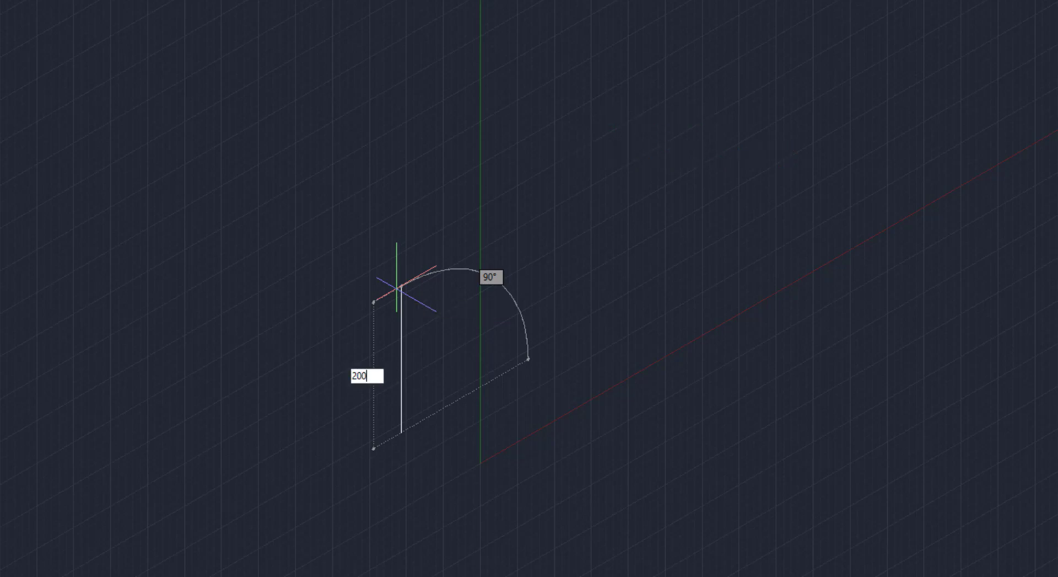
{"action": "type", "text": "00"}
{"action": "key", "text": "Return"}
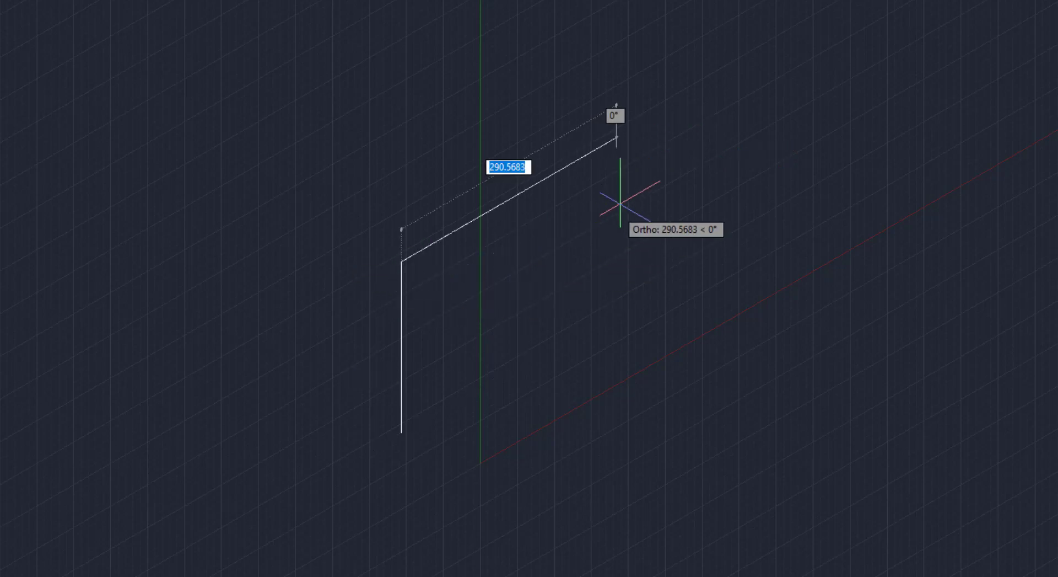
{"action": "type", "text": "400"}
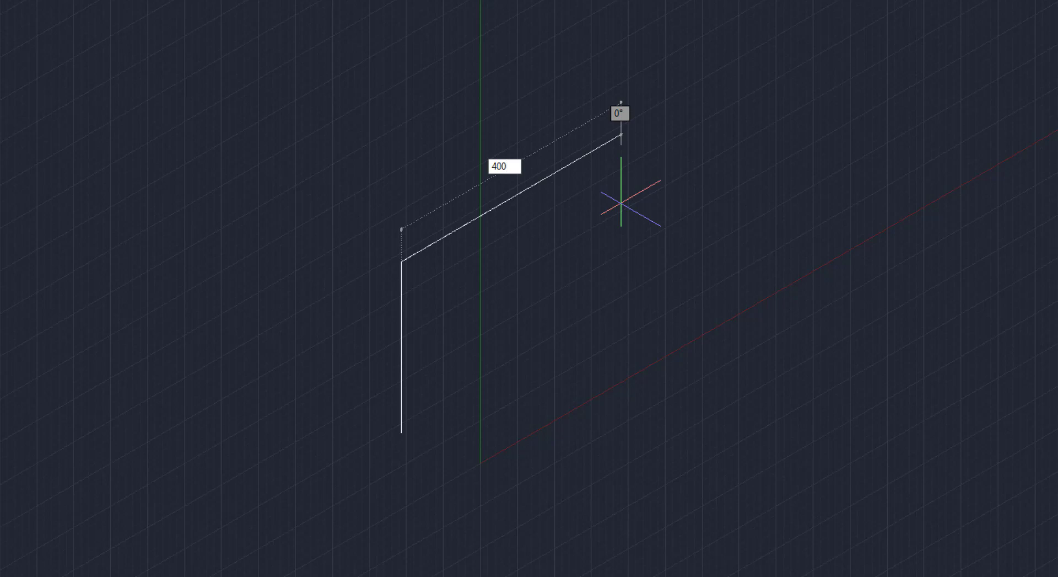
{"action": "key", "text": "Return"}
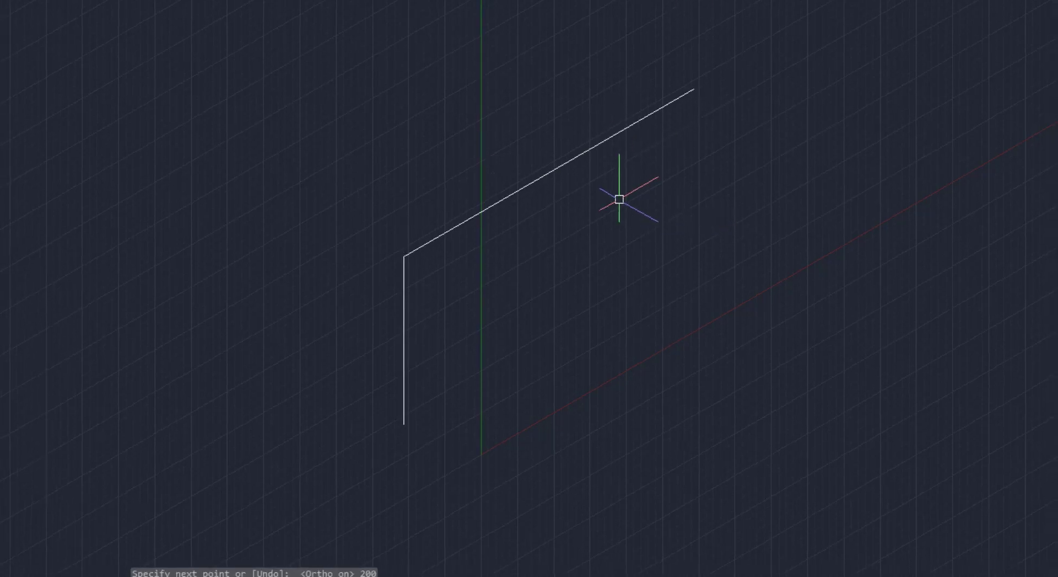
{"action": "left_click", "coordinate": [788, 567]}
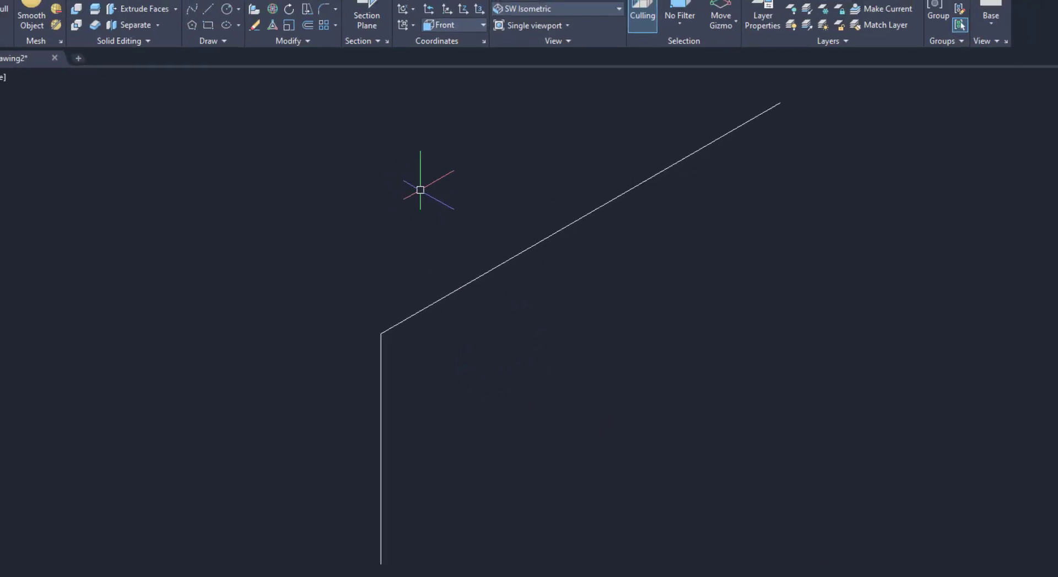
Fillet the corner between the two lines with a radius of 100
{"action": "left_click", "coordinate": [329, 24]}
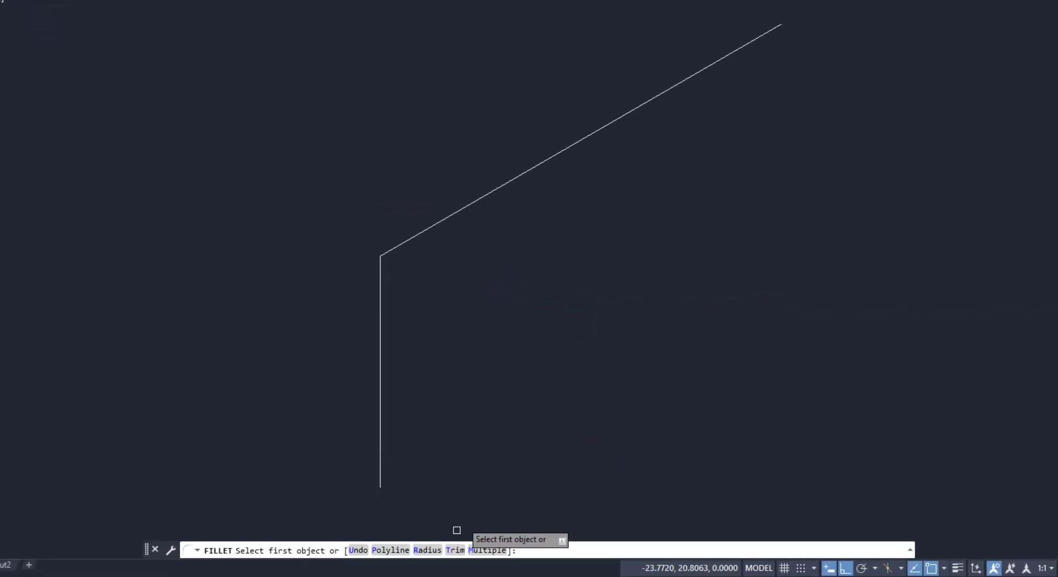
{"action": "double_click", "coordinate": [428, 550]}
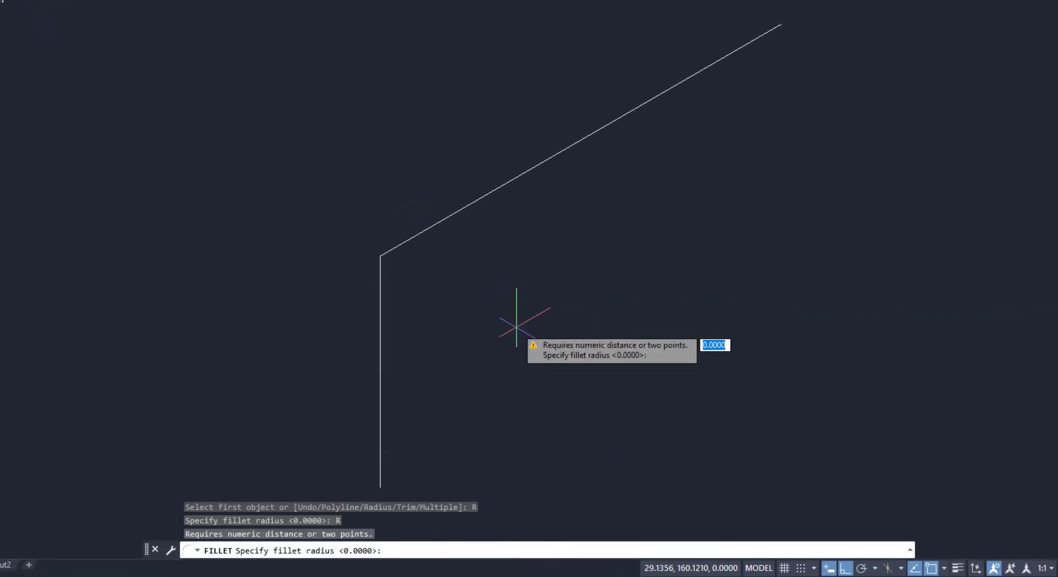
{"action": "key", "text": "Return"}
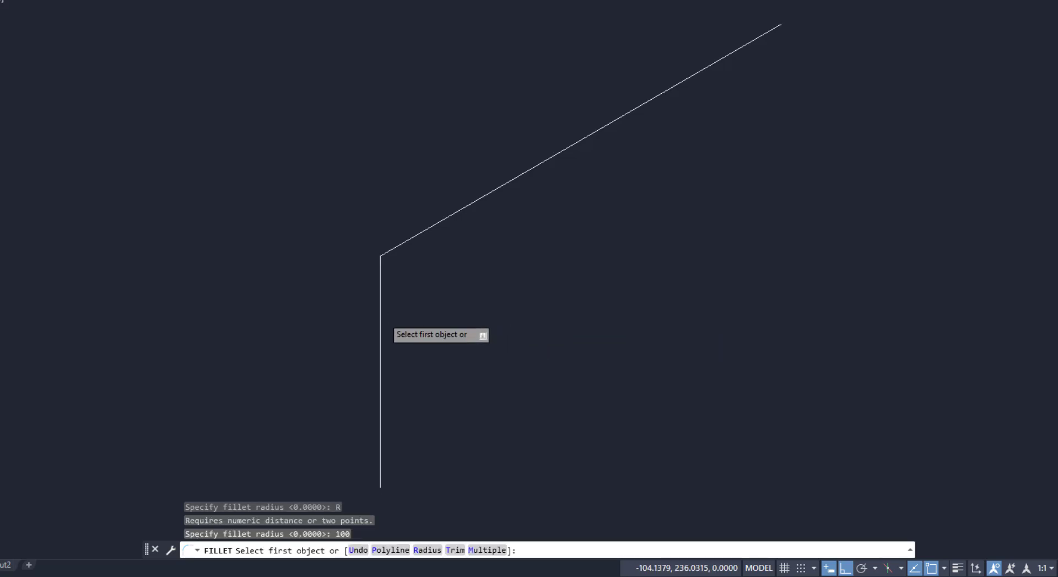
{"action": "left_click", "coordinate": [383, 317]}
{"action": "left_click", "coordinate": [419, 237]}
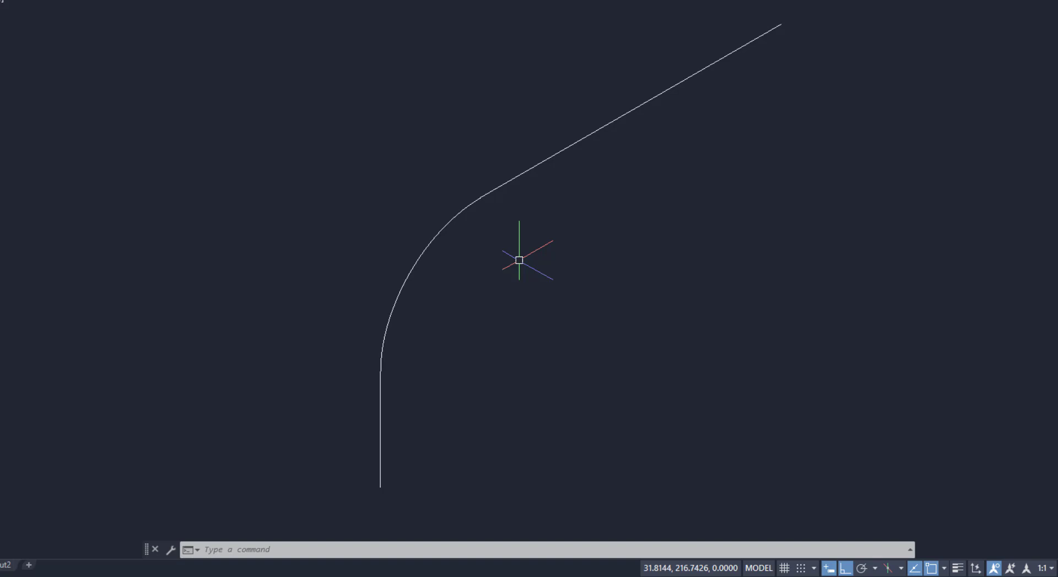
Join the two lines and the fillet arc into one polyline
{"action": "type", "text": "j"}
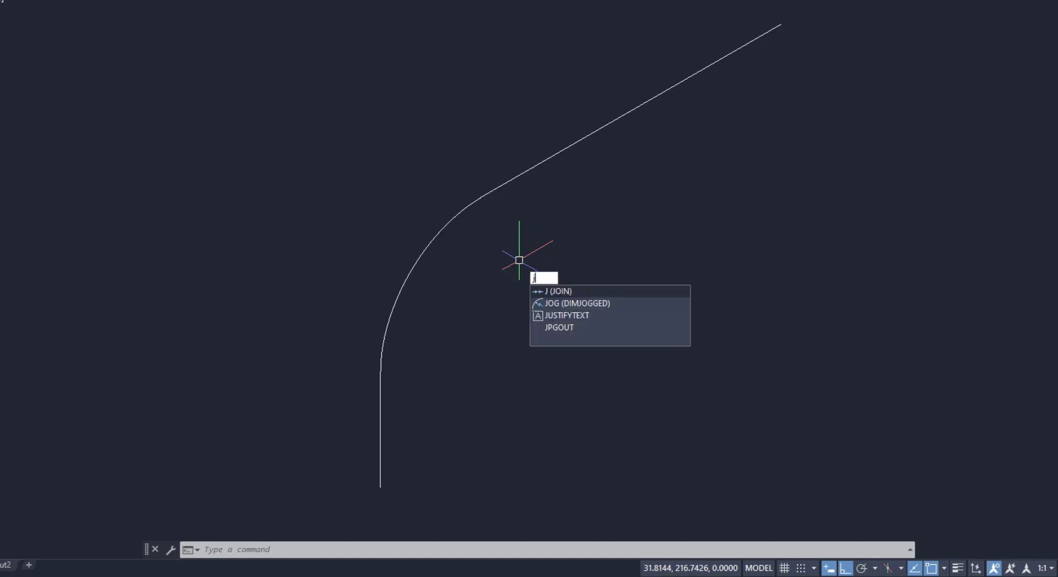
{"action": "key", "text": "Return"}
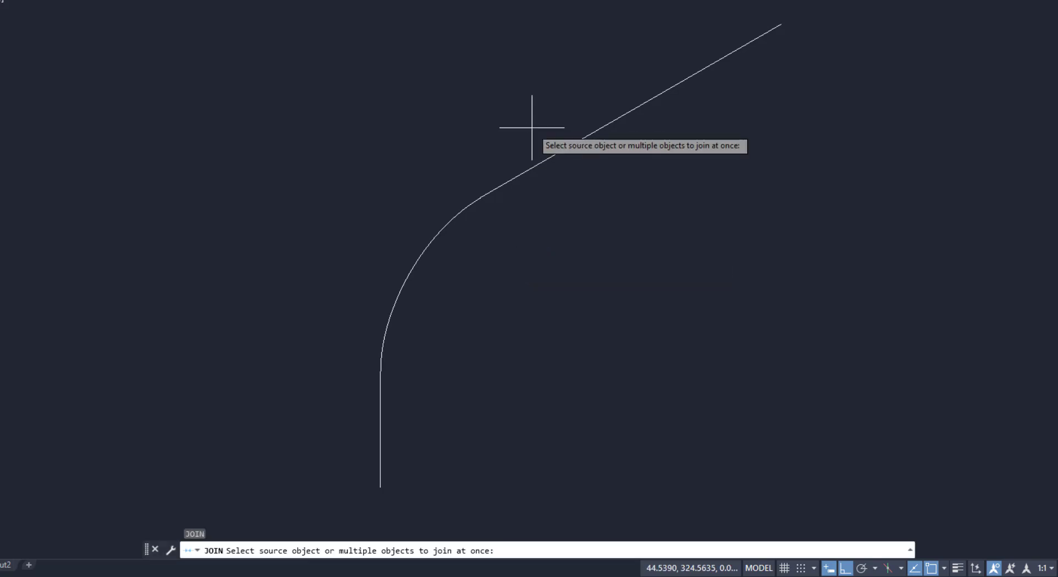
{"action": "left_click", "coordinate": [531, 129]}
{"action": "left_click", "coordinate": [361, 375]}
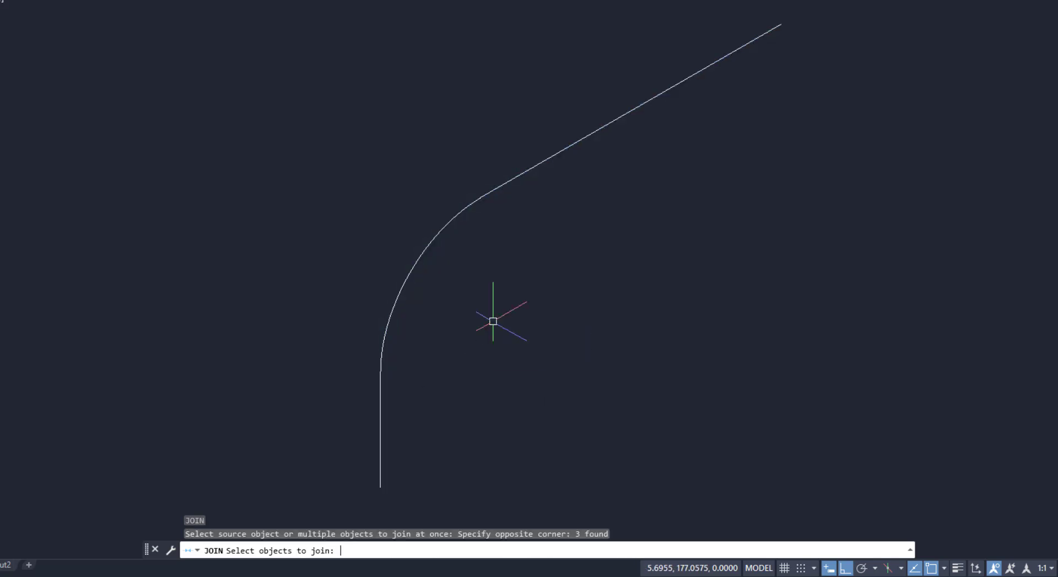
{"action": "key", "text": "Return"}
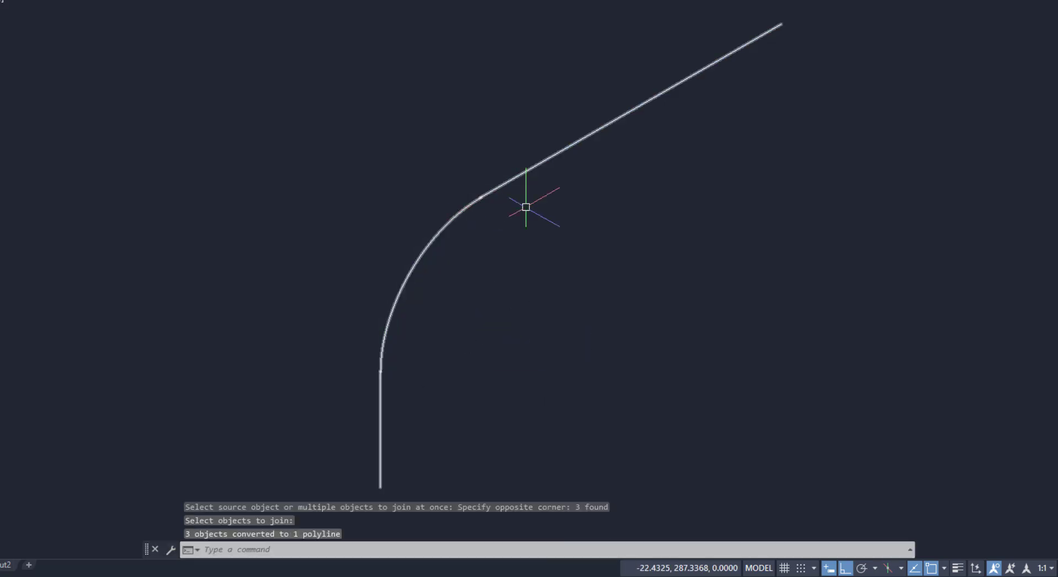
Set the UCS back to World
{"action": "scroll", "coordinate": [551, 187], "scroll_direction": "down", "scroll_amount": 2}
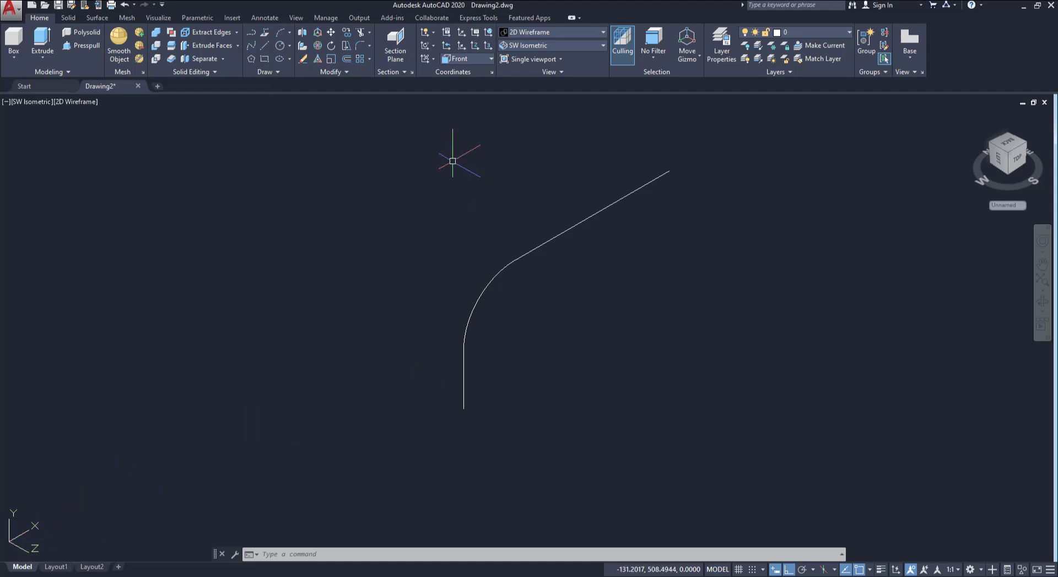
{"action": "left_click", "coordinate": [464, 58]}
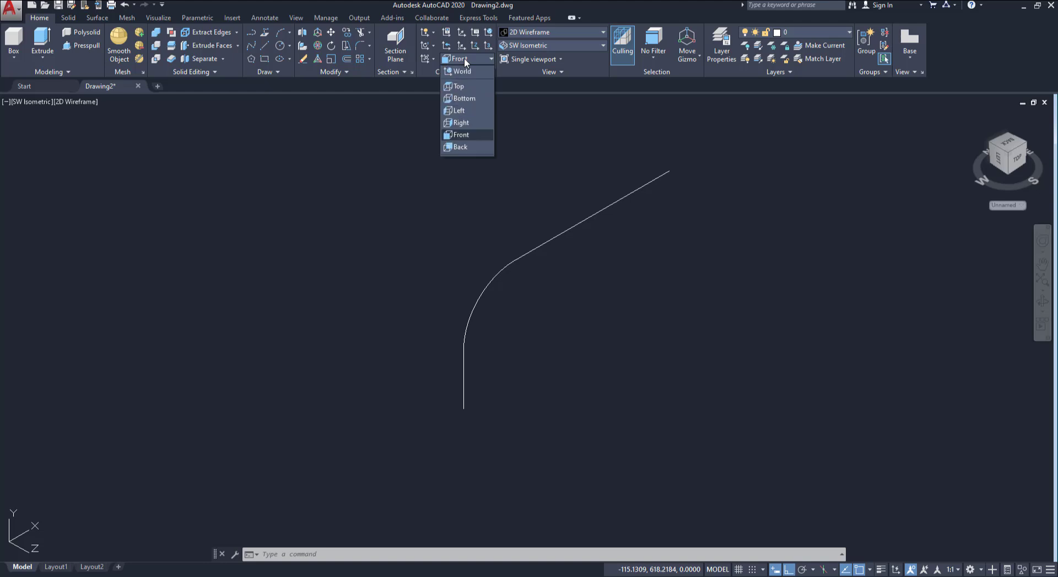
{"action": "left_click", "coordinate": [466, 71]}
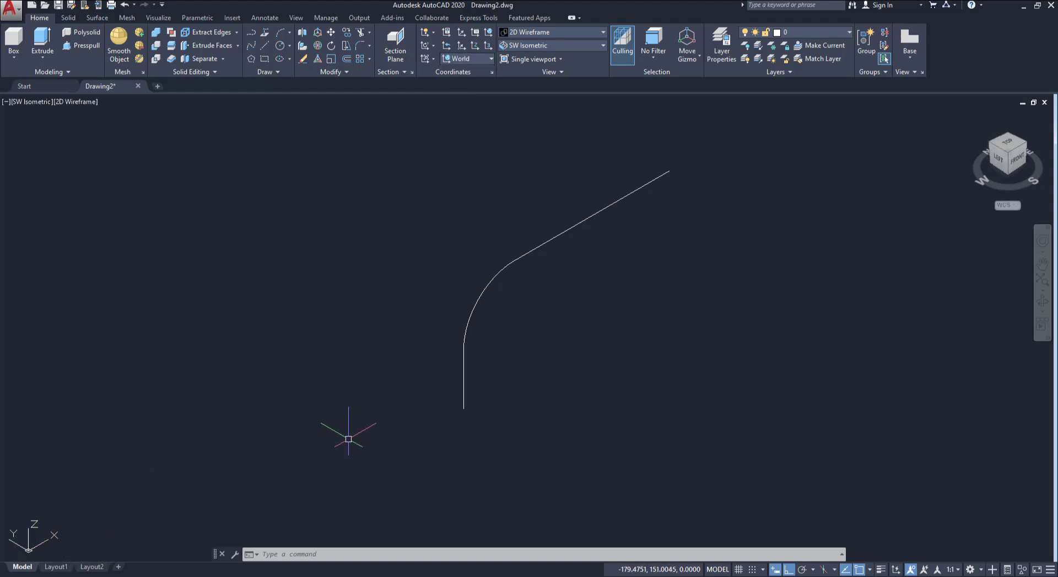
Draw a circle of radius 25 centred on the bottom end of the vertical line
{"action": "left_click", "coordinate": [281, 46]}
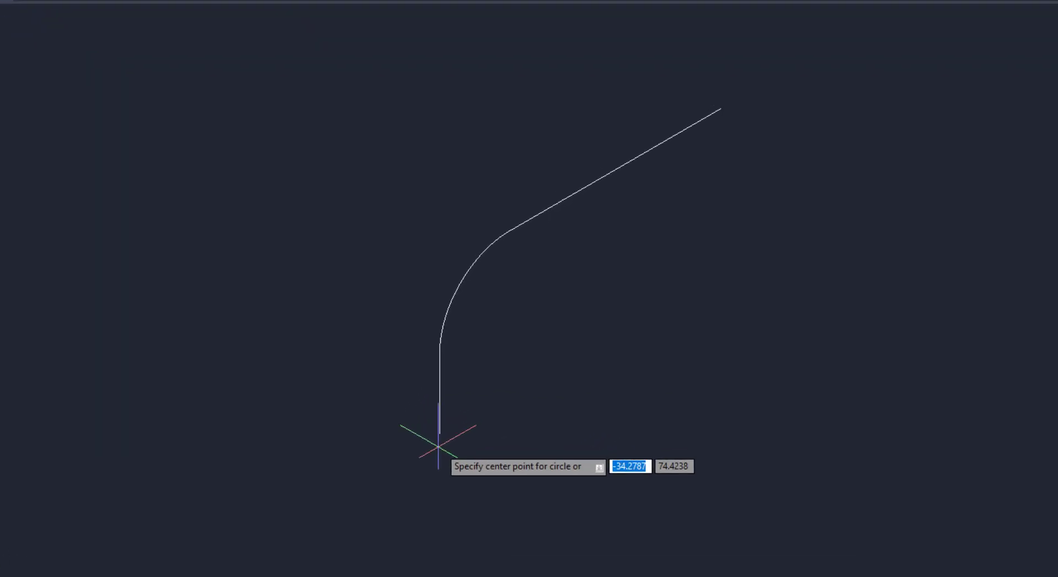
{"action": "left_click", "coordinate": [433, 440]}
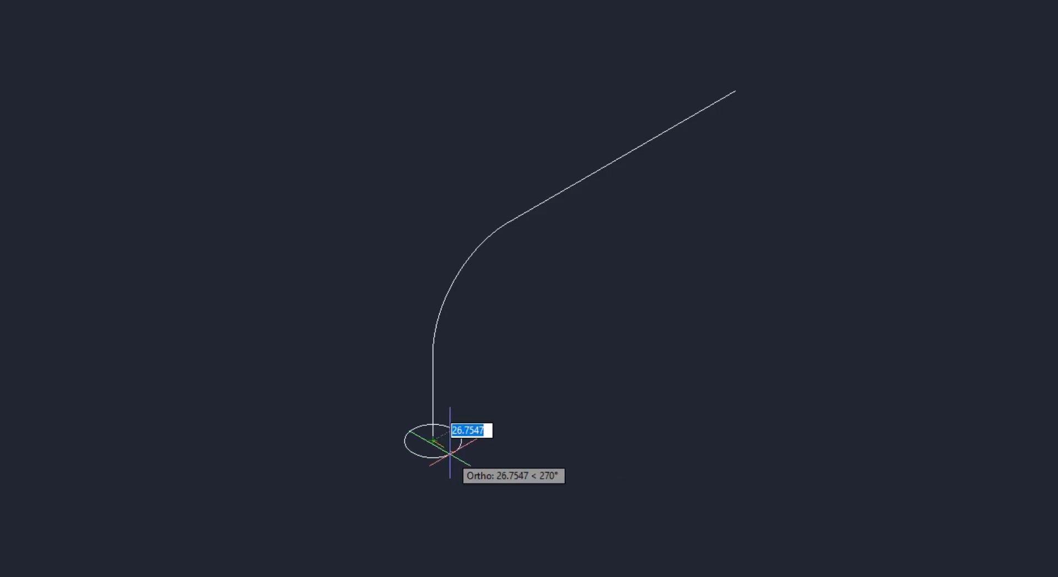
{"action": "type", "text": "25"}
{"action": "key", "text": "Return"}
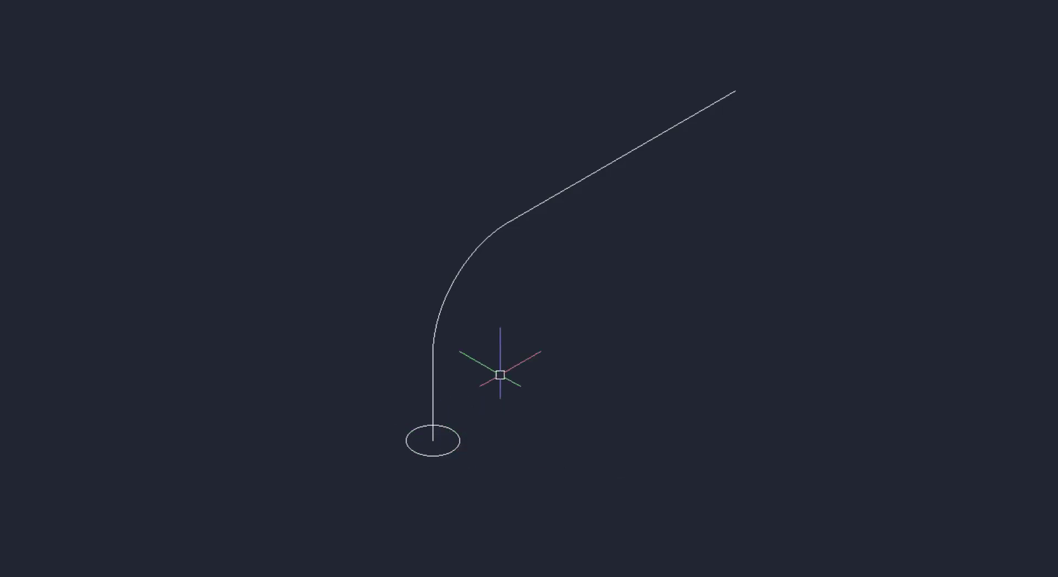
Copy the path and its circle four times in a row along one direction to form a line of posts
{"action": "scroll", "coordinate": [342, 314], "scroll_direction": "down", "scroll_amount": 2}
{"action": "middle_click_drag", "start_coordinate": [506, 386], "coordinate": [482, 381]}
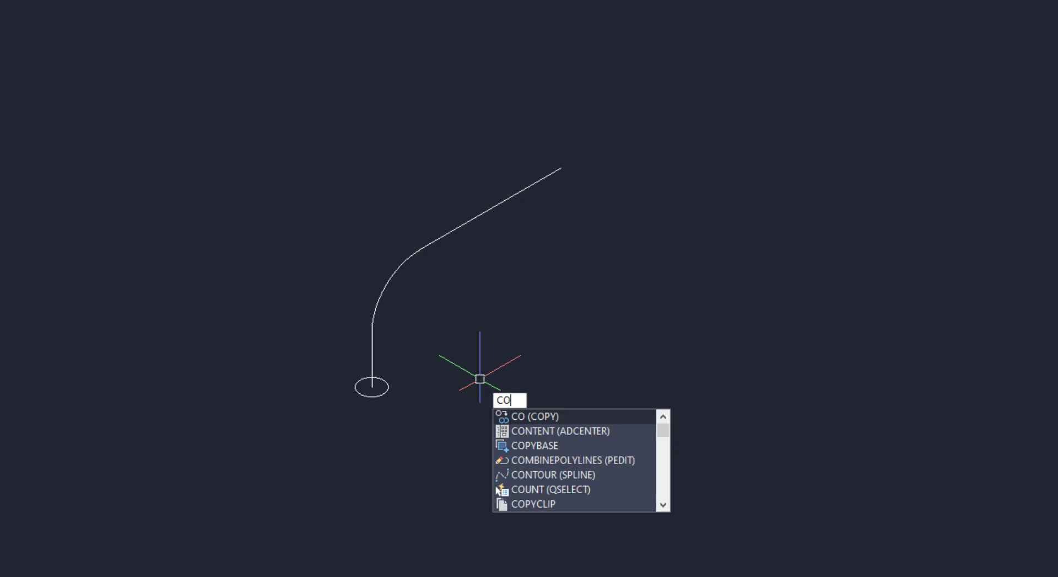
{"action": "key", "text": "Return"}
{"action": "left_click", "coordinate": [555, 178]}
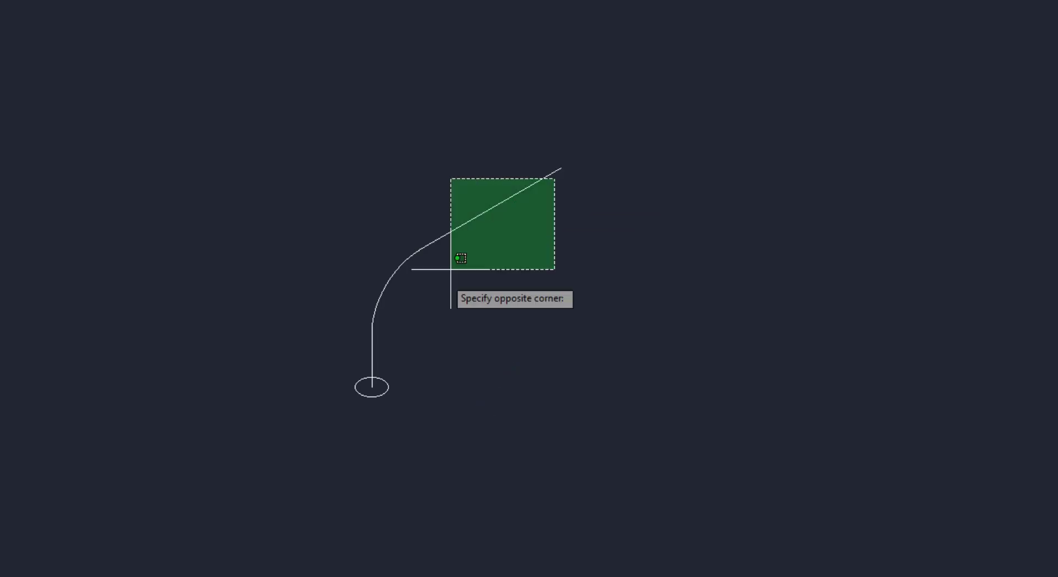
{"action": "left_click", "coordinate": [321, 442]}
{"action": "key", "text": "Return"}
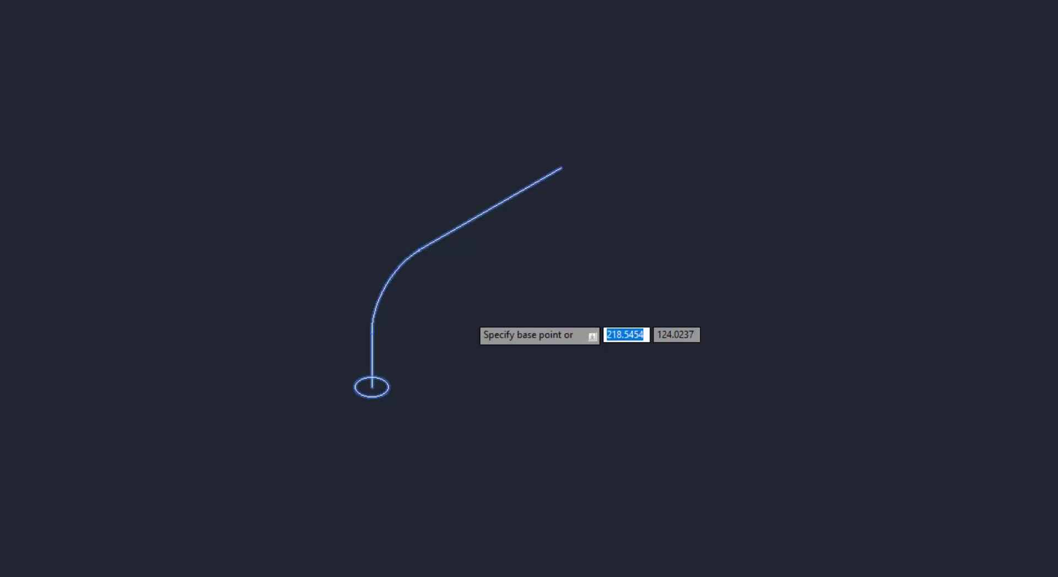
{"action": "scroll", "coordinate": [393, 219], "scroll_direction": "down", "scroll_amount": 2}
{"action": "left_click", "coordinate": [507, 230]}
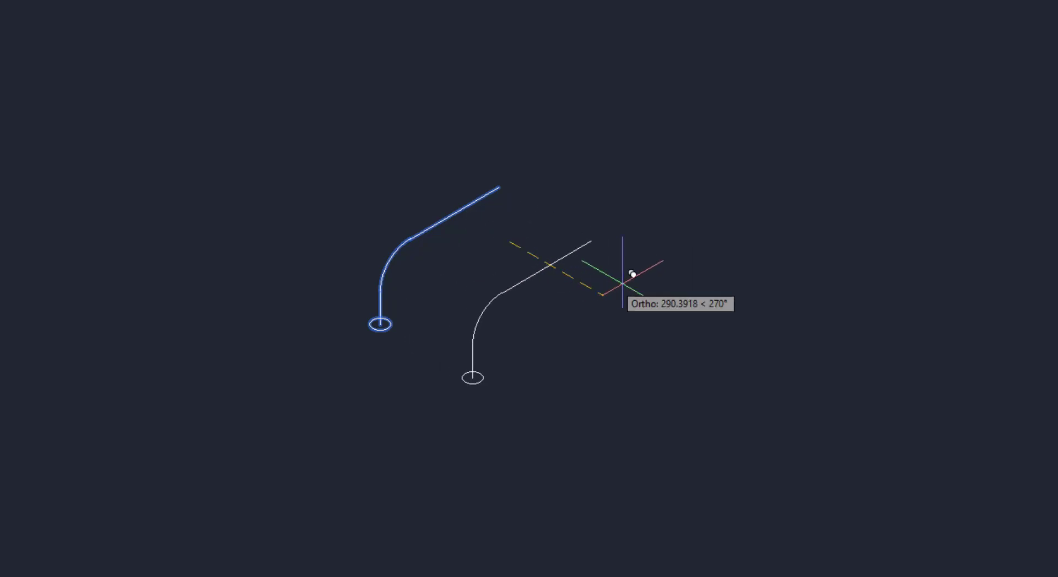
{"action": "left_click", "coordinate": [659, 282]}
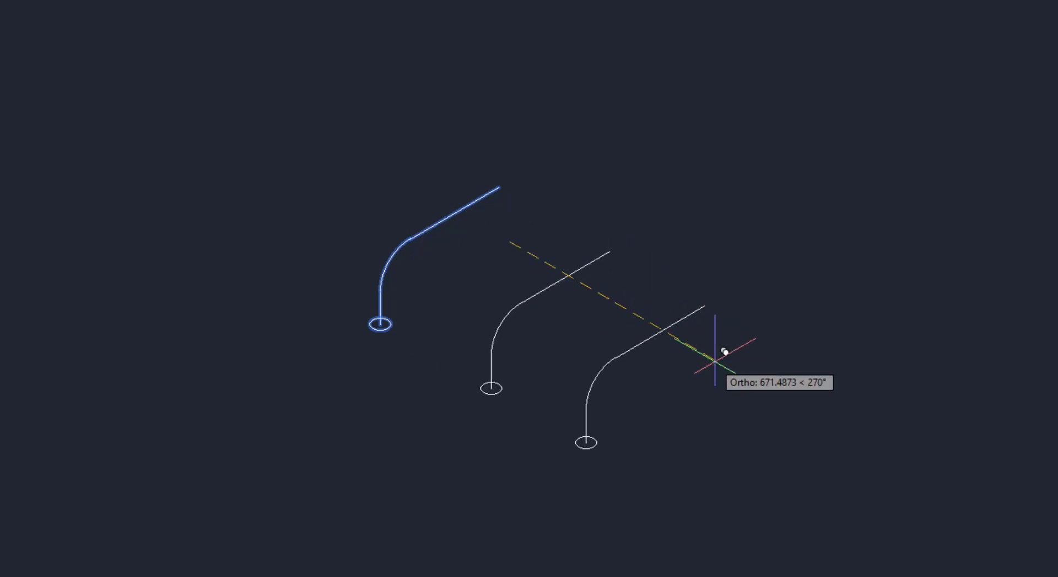
{"action": "left_click", "coordinate": [737, 362]}
{"action": "left_click", "coordinate": [816, 421]}
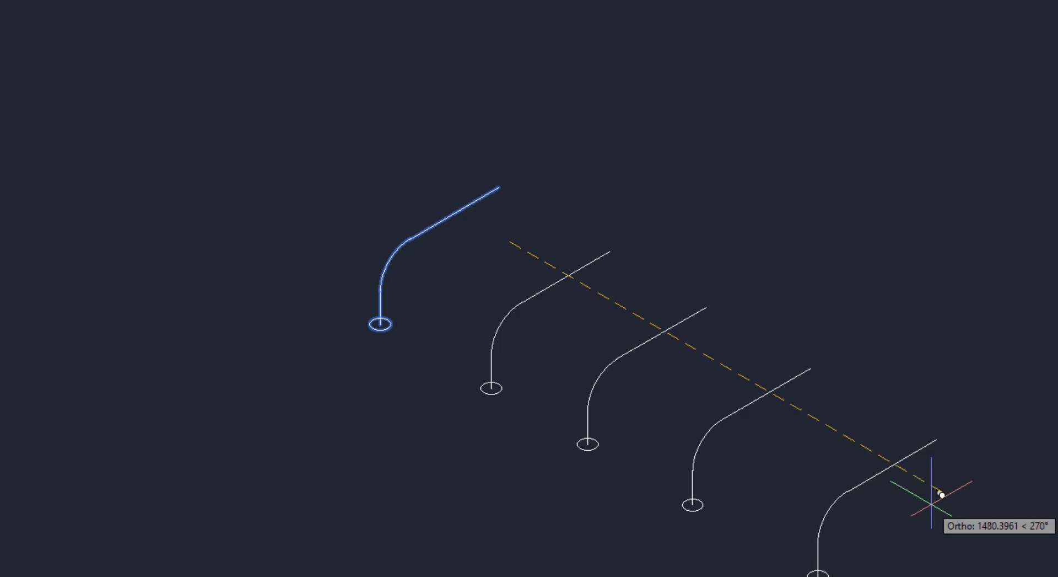
{"action": "left_click", "coordinate": [942, 484]}
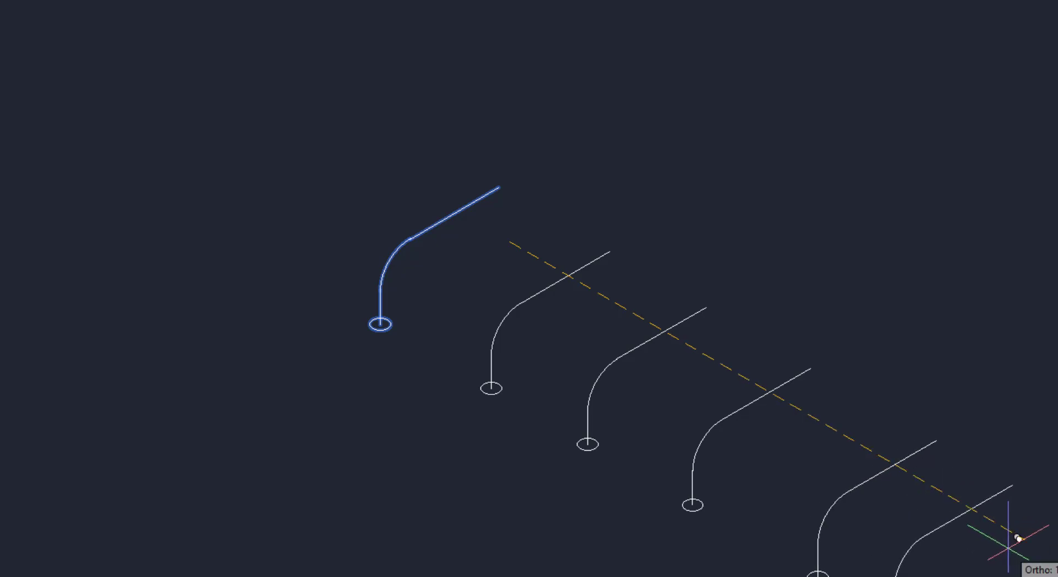
{"action": "key", "text": "Return"}
Sweep the first post's circle along its filleted path to make a solid pipe
{"action": "scroll", "coordinate": [397, 286], "scroll_direction": "up", "scroll_amount": 2}
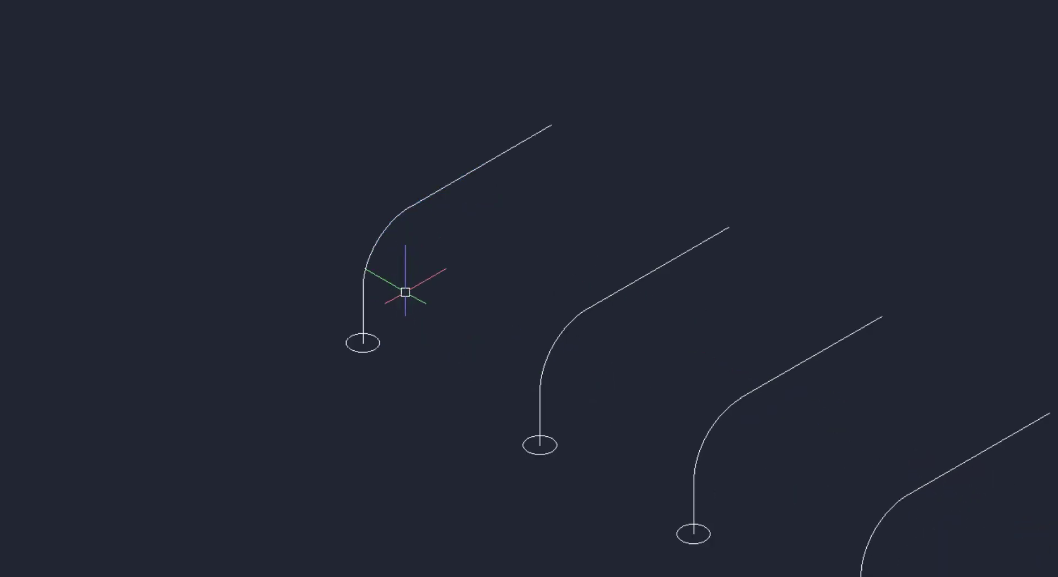
{"action": "scroll", "coordinate": [405, 289], "scroll_direction": "up", "scroll_amount": 2}
{"action": "middle_click_drag", "start_coordinate": [405, 286], "coordinate": [410, 317]}
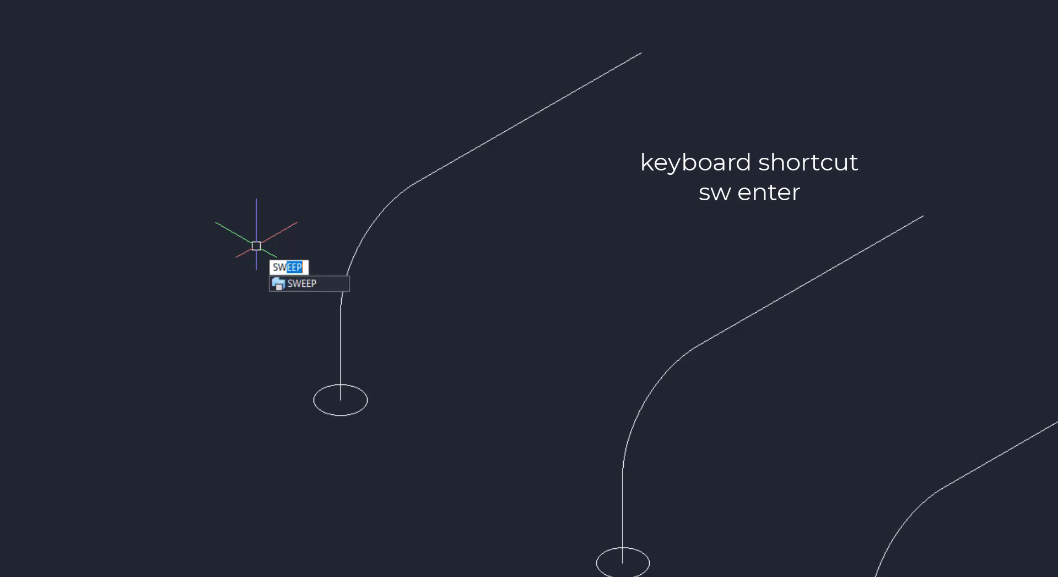
{"action": "key", "text": "Return"}
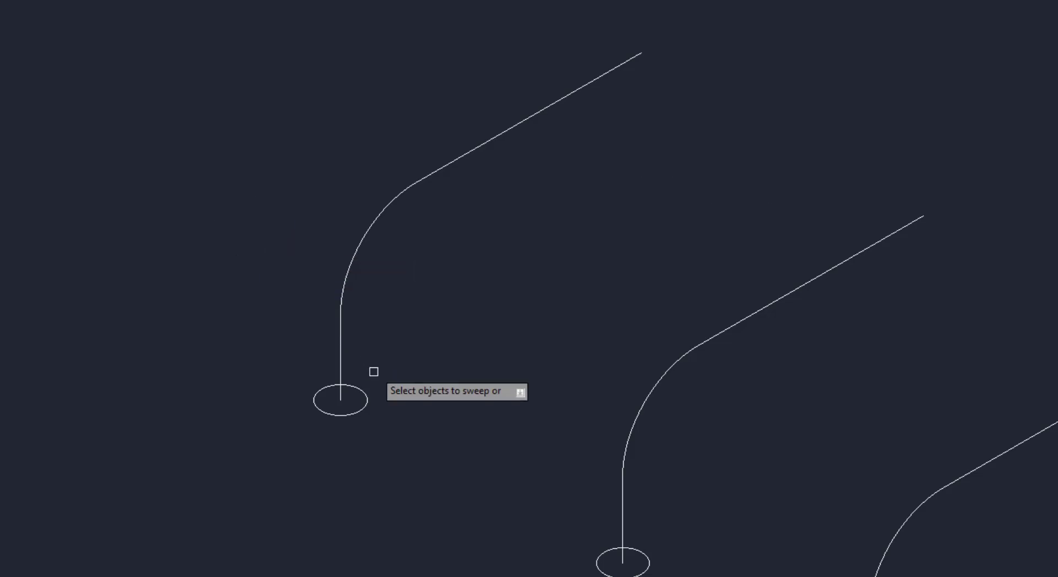
{"action": "left_click", "coordinate": [365, 392]}
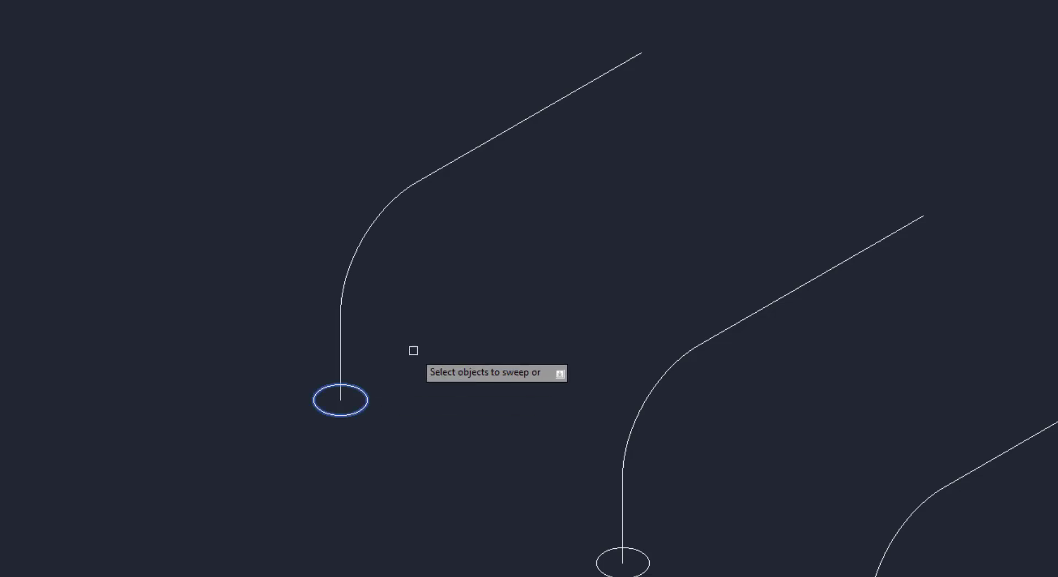
{"action": "key", "text": "Return"}
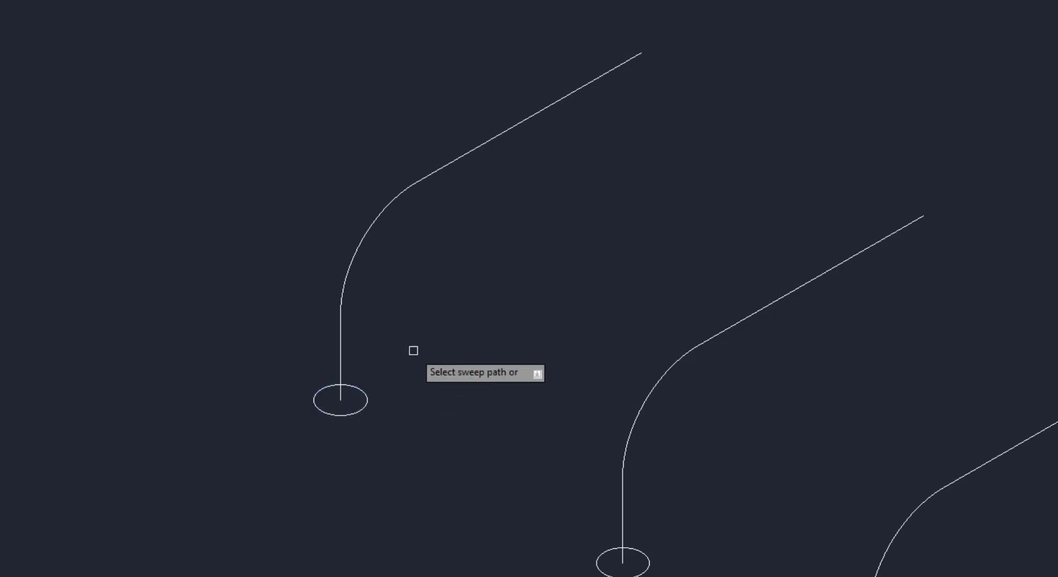
{"action": "left_click", "coordinate": [339, 314]}
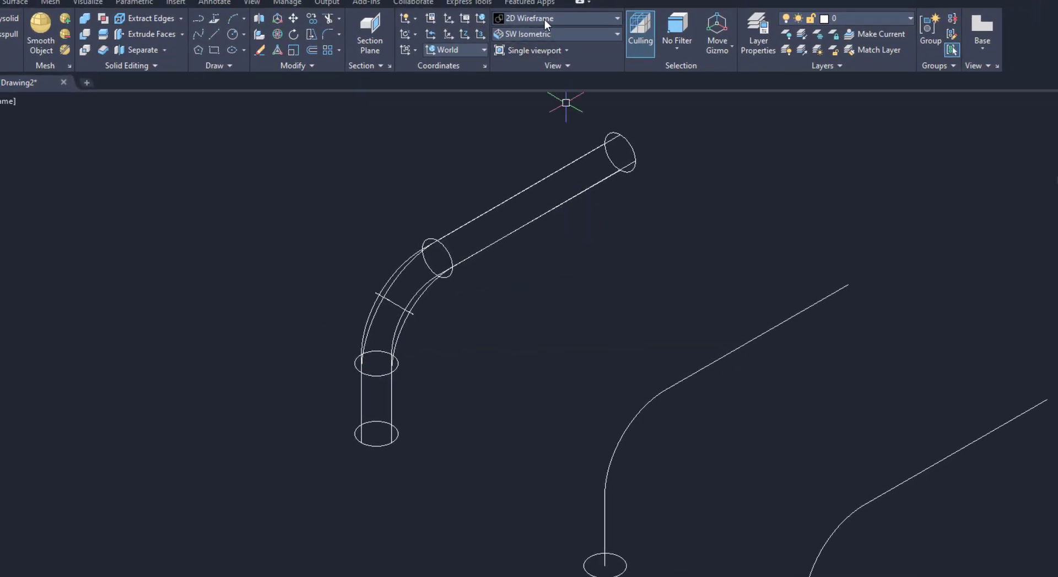
Switch the viewport visual style to Shaded
{"action": "left_click", "coordinate": [545, 18]}
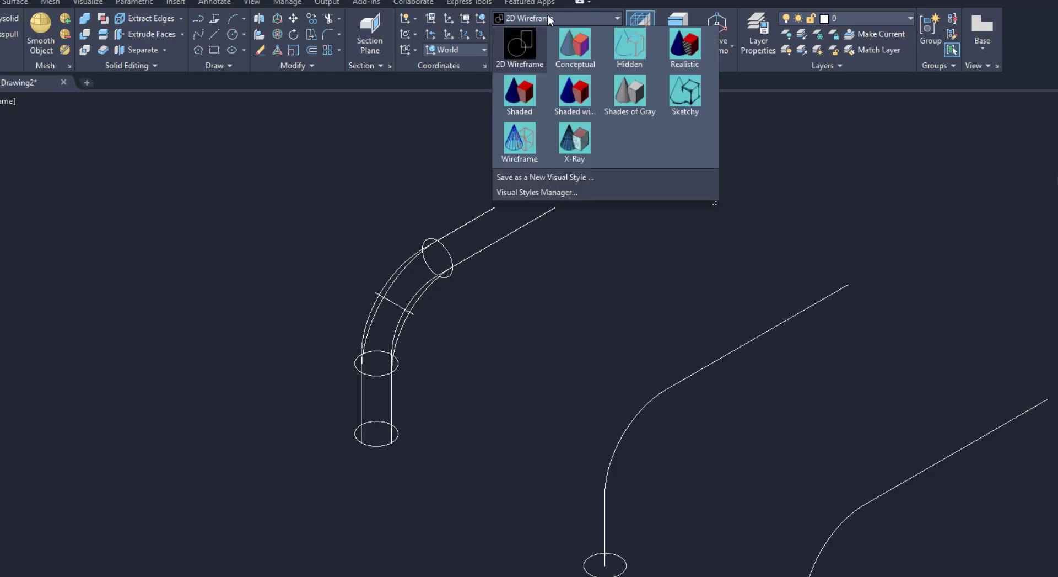
{"action": "left_click", "coordinate": [513, 98]}
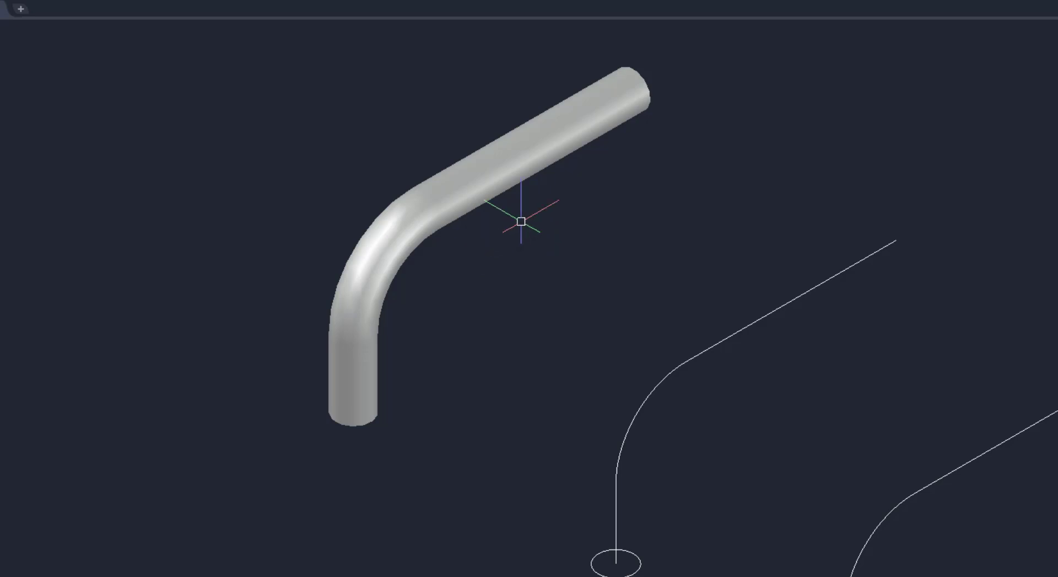
{"action": "left_click", "coordinate": [512, 201]}
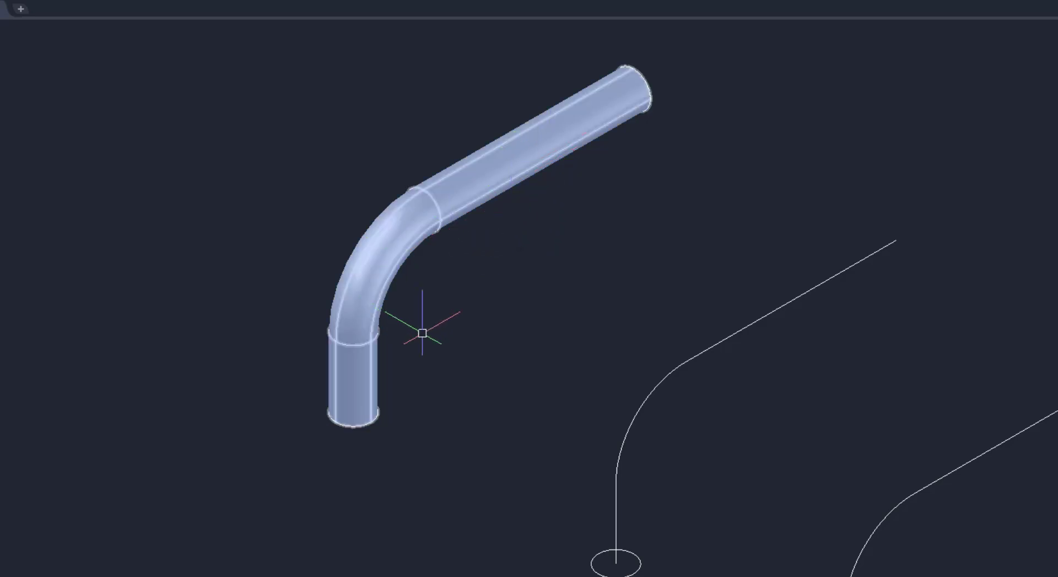
{"action": "key", "text": "Escape"}
Shell the pipe solid with an offset distance of 2, removing its upper end face to make it hollow
{"action": "middle_click_drag", "start_coordinate": [419, 345], "coordinate": [400, 189], "text": "shift"}
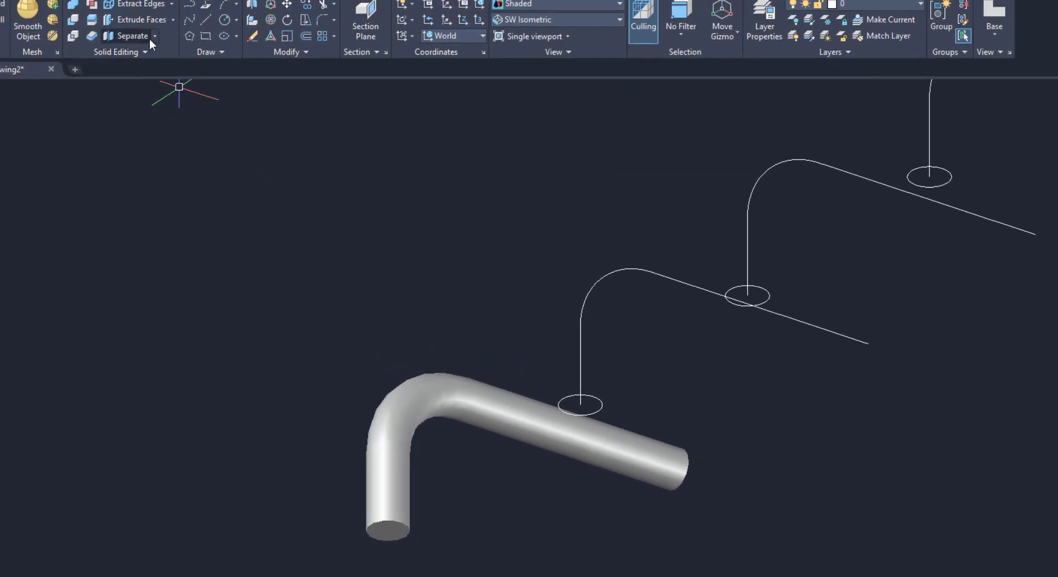
{"action": "left_click", "coordinate": [155, 37]}
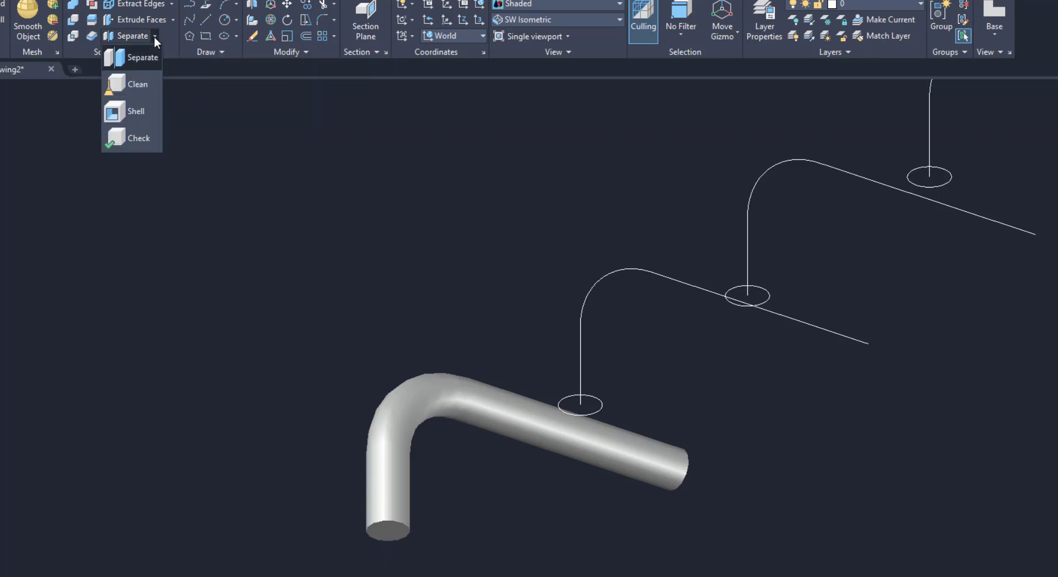
{"action": "left_click", "coordinate": [138, 110]}
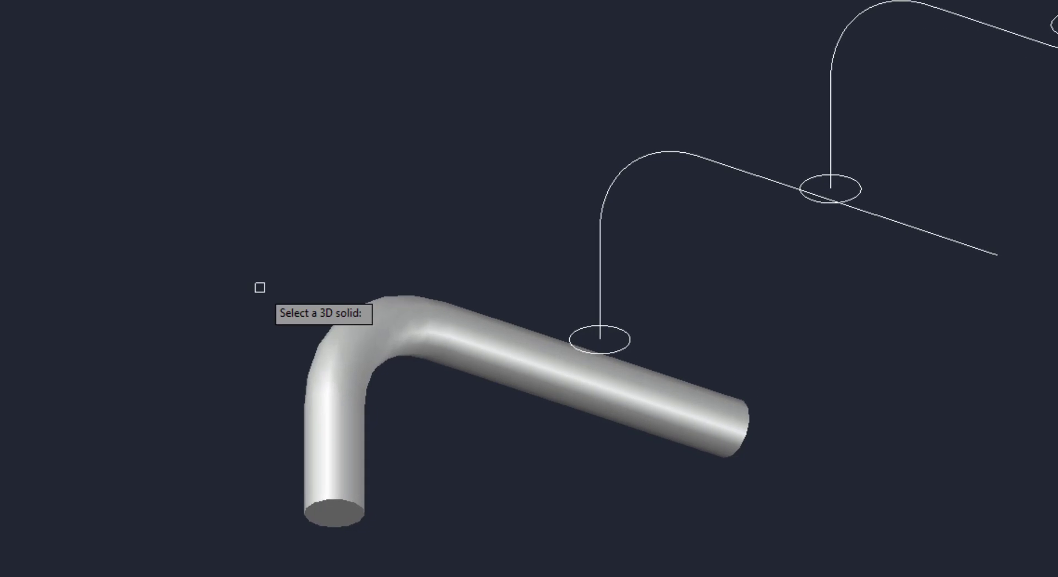
{"action": "left_click", "coordinate": [327, 364]}
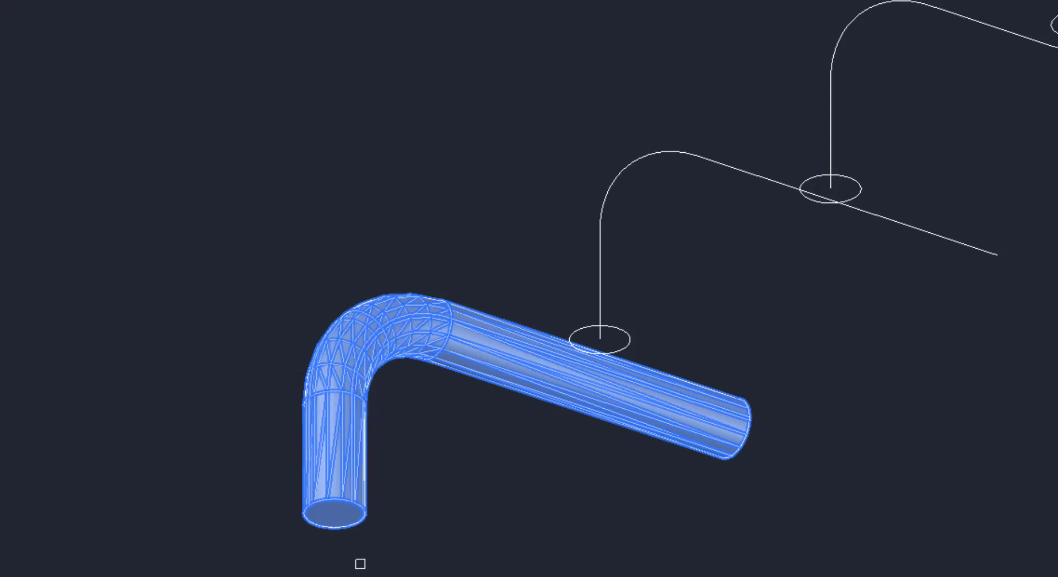
{"action": "scroll", "coordinate": [359, 563], "scroll_direction": "up", "scroll_amount": 3}
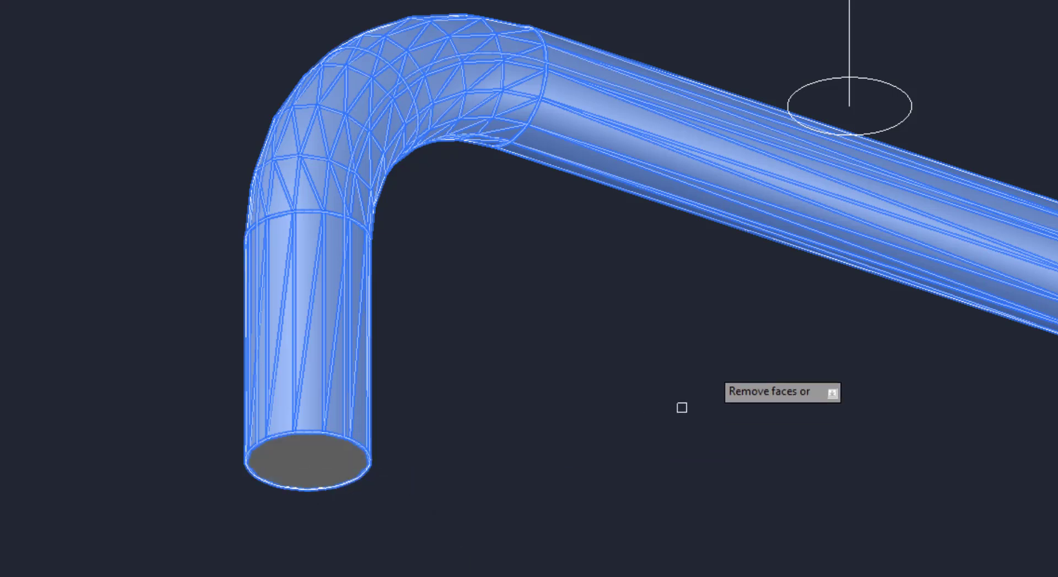
{"action": "middle_click_drag", "start_coordinate": [722, 333], "coordinate": [518, 458], "text": "shift"}
{"action": "scroll", "coordinate": [723, 334], "scroll_direction": "down", "scroll_amount": 6}
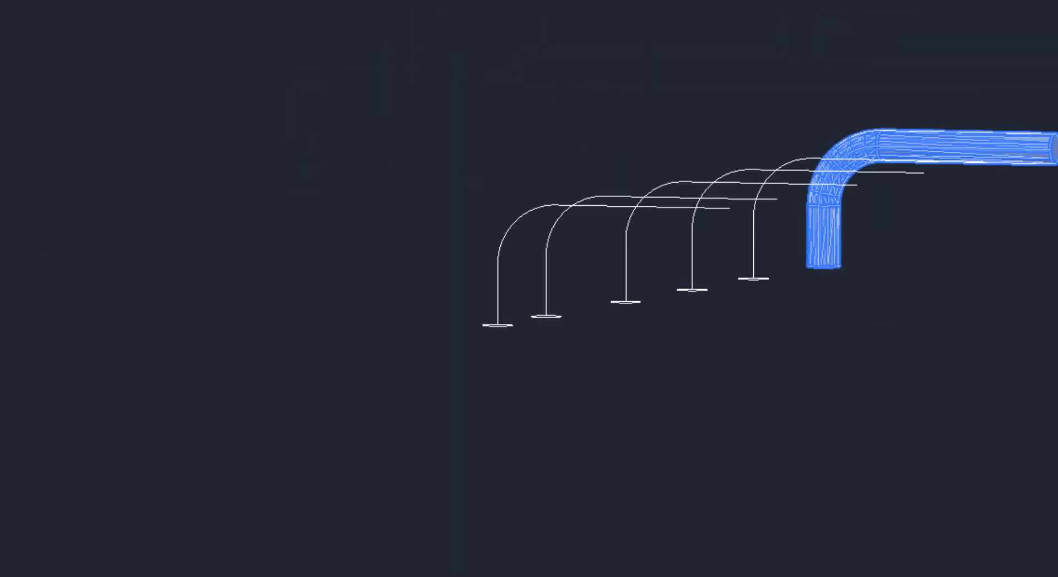
{"action": "scroll", "coordinate": [736, 144], "scroll_direction": "up", "scroll_amount": 6}
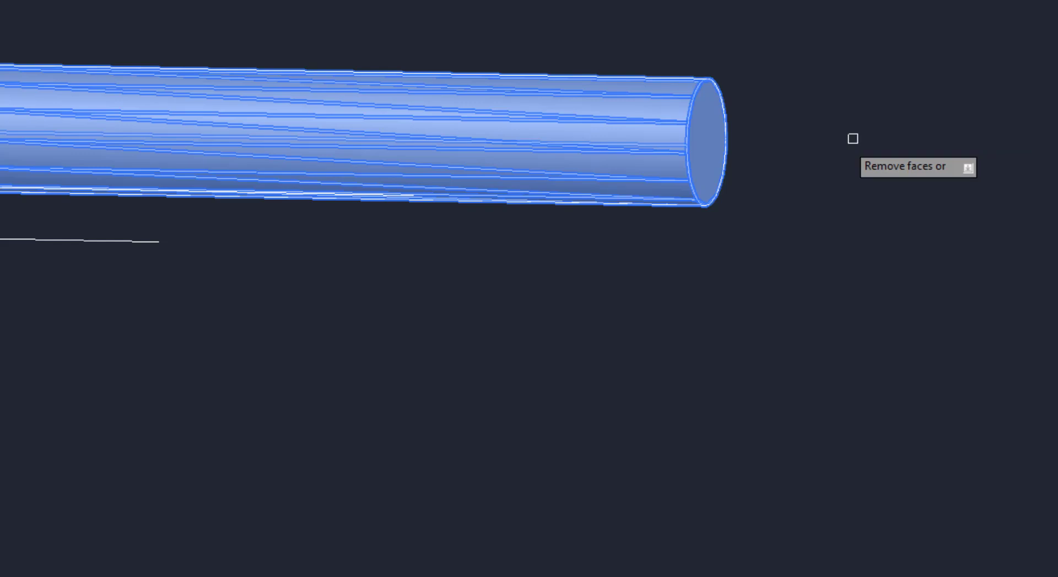
{"action": "left_click", "coordinate": [706, 143]}
{"action": "key", "text": "Return"}
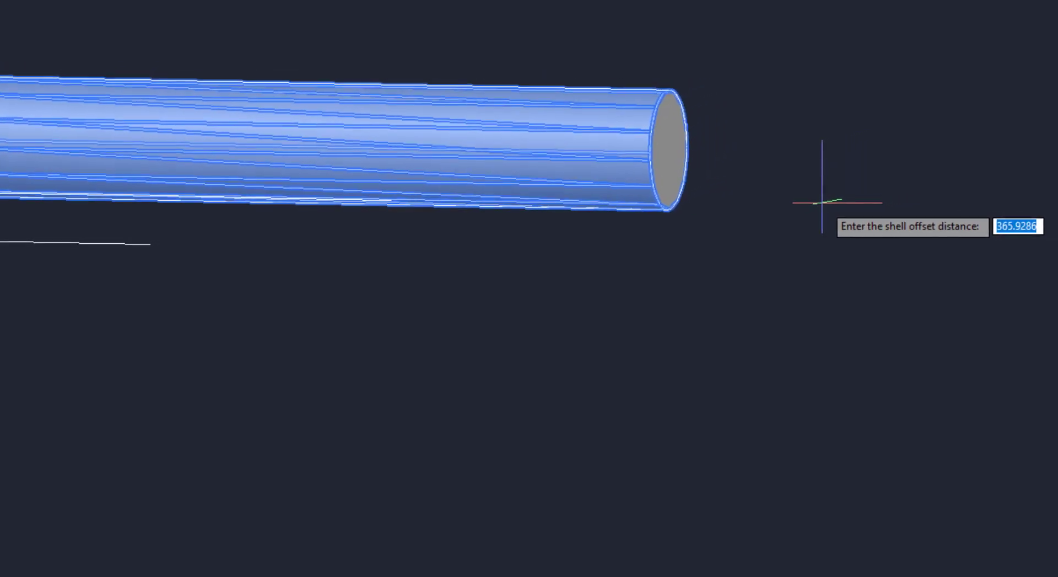
{"action": "type", "text": "2"}
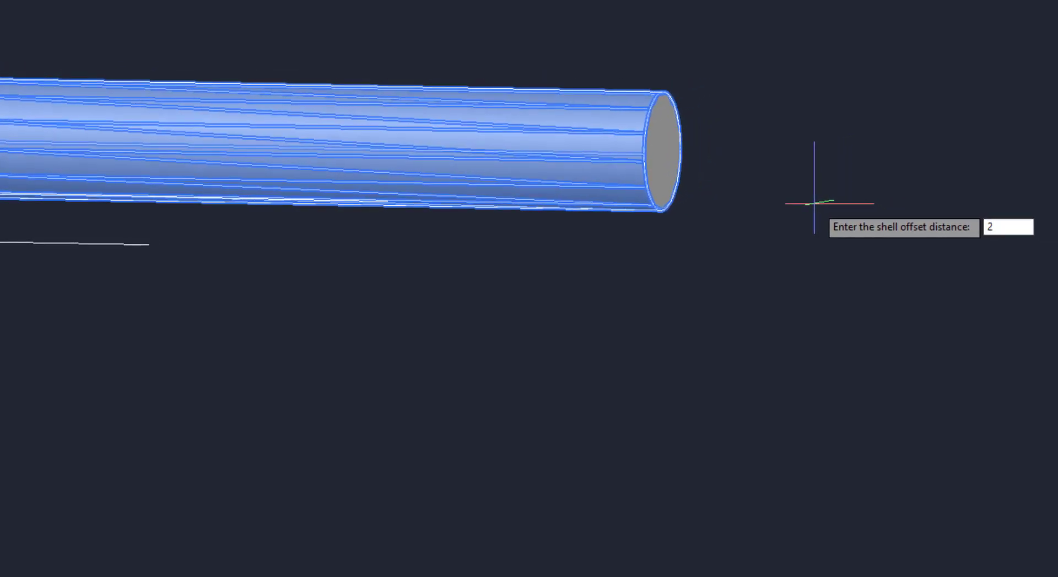
{"action": "key", "text": "Return"}
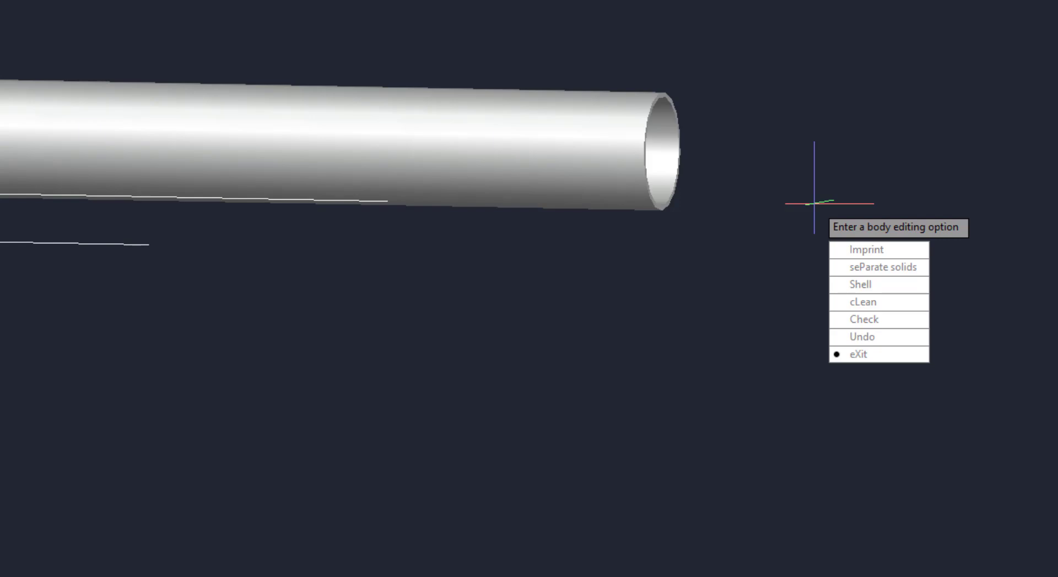
{"action": "key", "text": "Return"}
{"action": "key", "text": "Return"}
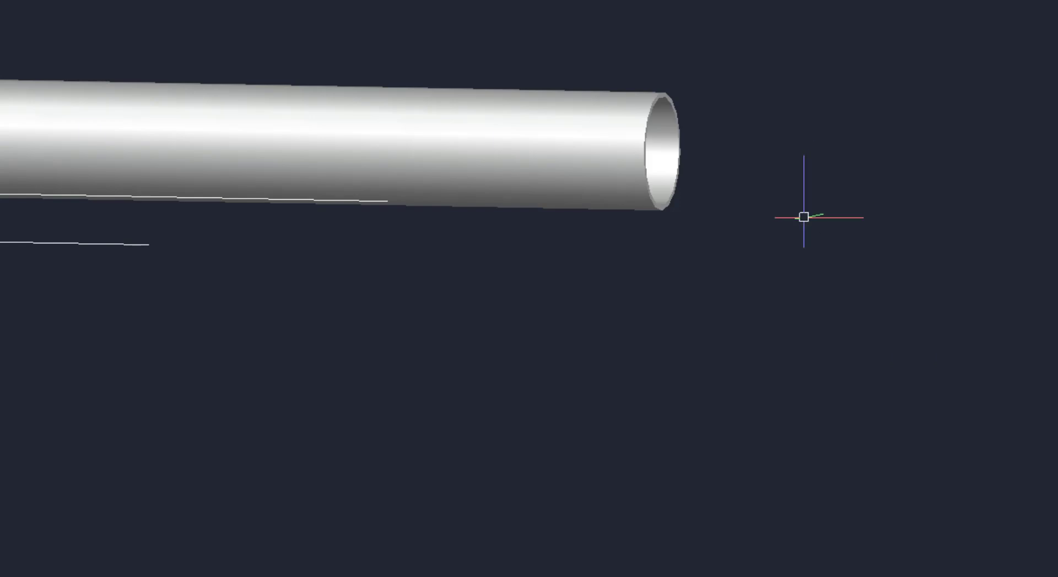
Sweep the second post's circle along its filleted path as a solid, with a scale factor of 0.5
{"action": "mouse_move", "coordinate": [803, 217]}
{"action": "middle_mouse_down", "text": "shift"}
{"action": "mouse_move", "coordinate": [775, 234]}
{"action": "mouse_move", "coordinate": [551, 216]}
{"action": "mouse_move", "coordinate": [597, 248]}
{"action": "mouse_move", "coordinate": [998, 321]}
{"action": "middle_mouse_up", "text": "shift"}
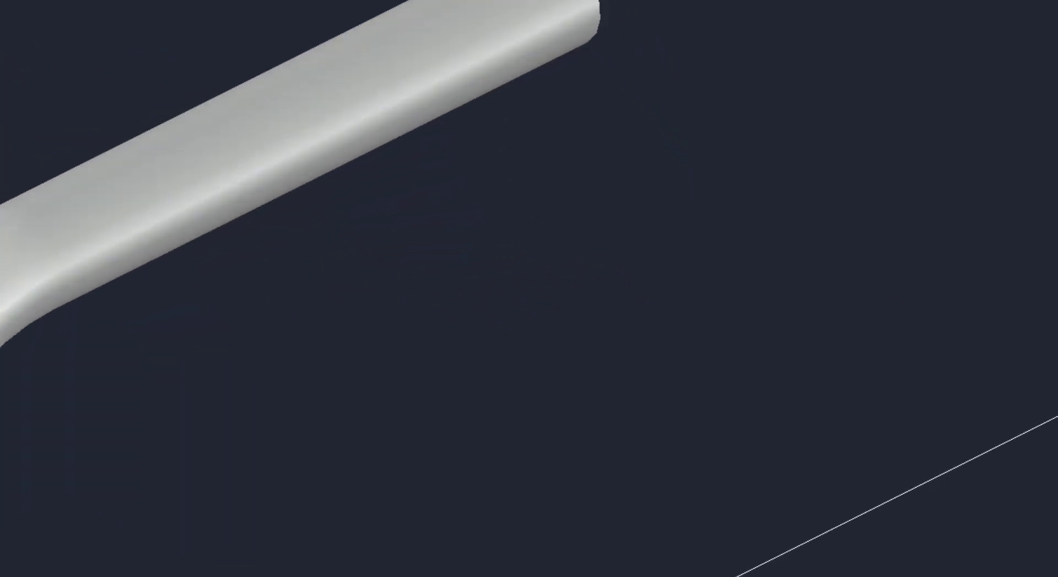
{"action": "scroll", "coordinate": [642, 150], "scroll_direction": "down", "scroll_amount": 6}
{"action": "middle_click_drag", "start_coordinate": [641, 149], "coordinate": [614, 185], "text": "shift"}
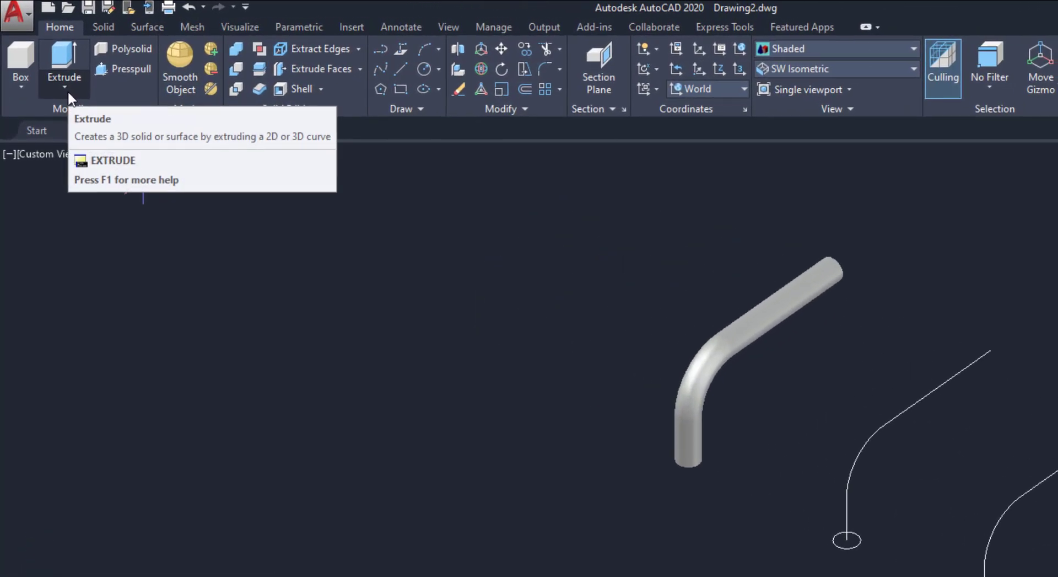
{"action": "left_click", "coordinate": [68, 93]}
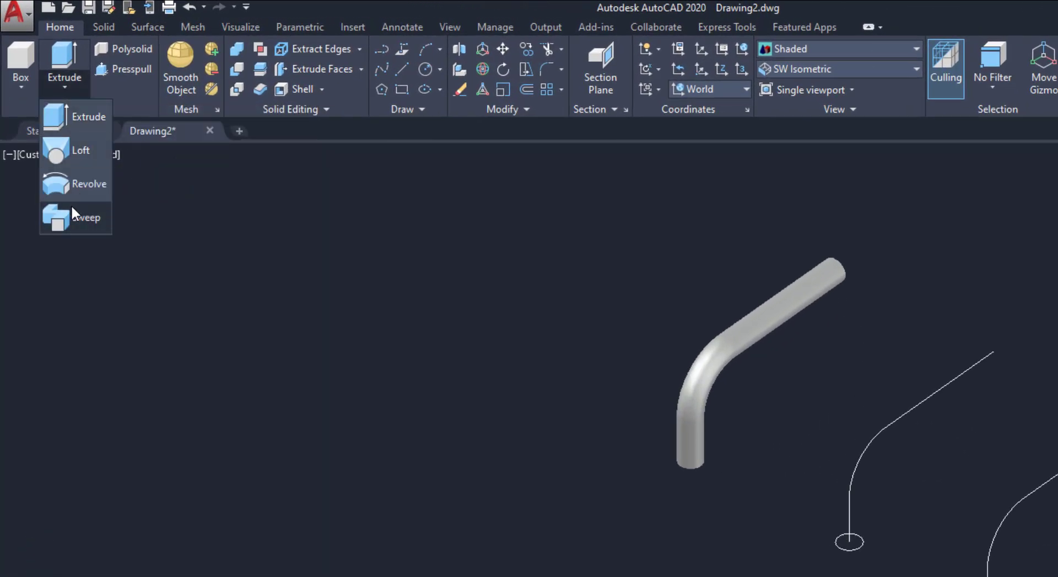
{"action": "left_click", "coordinate": [84, 219]}
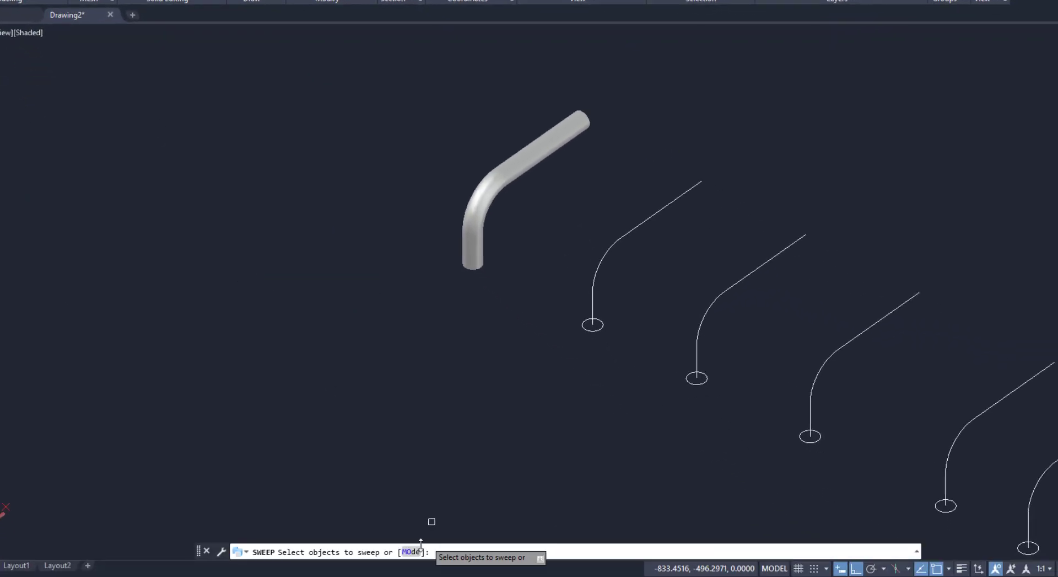
{"action": "left_click", "coordinate": [409, 552]}
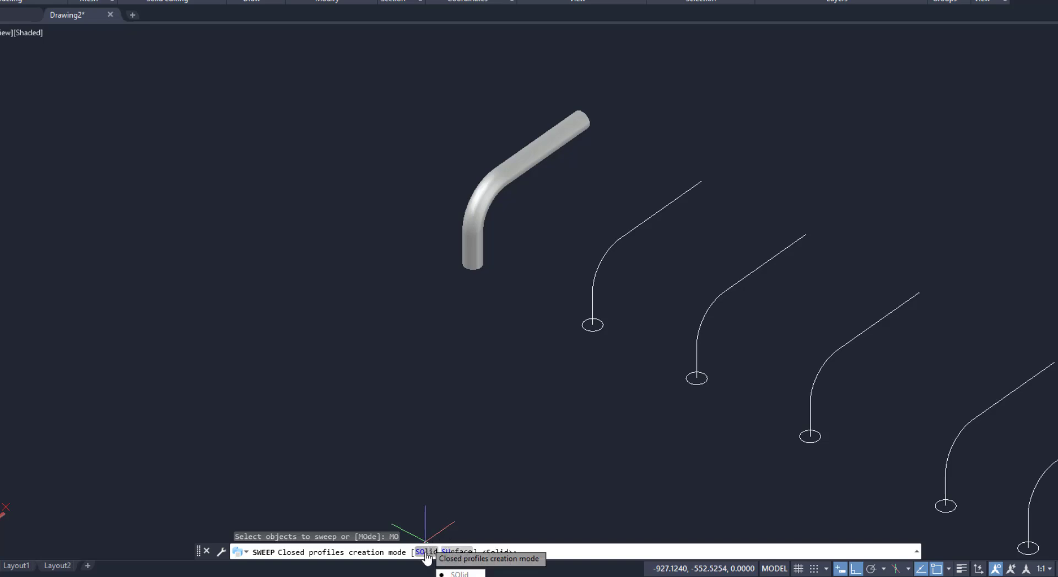
{"action": "left_click", "coordinate": [426, 551]}
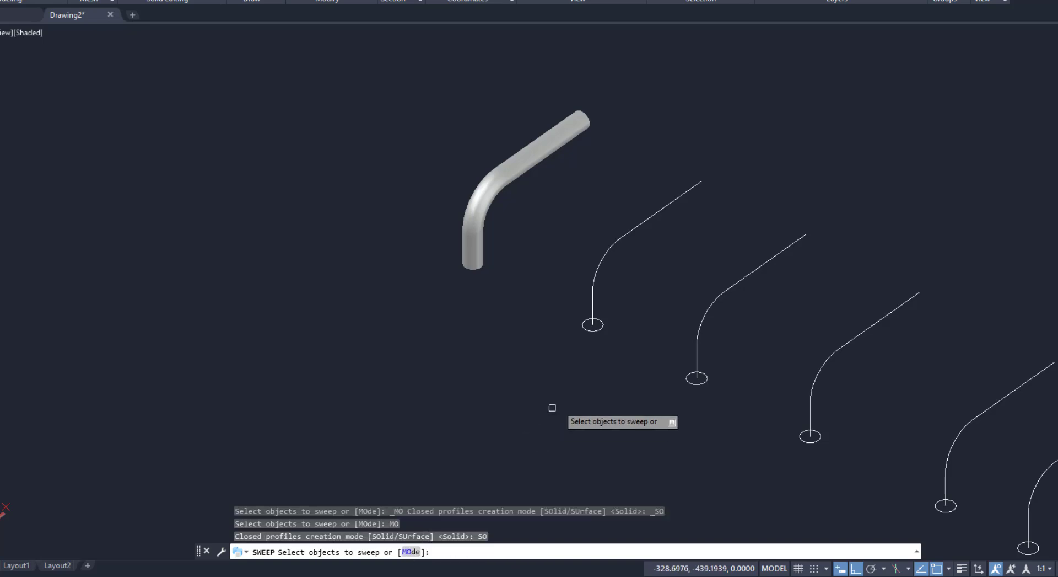
{"action": "left_click", "coordinate": [601, 325]}
{"action": "key", "text": "Return"}
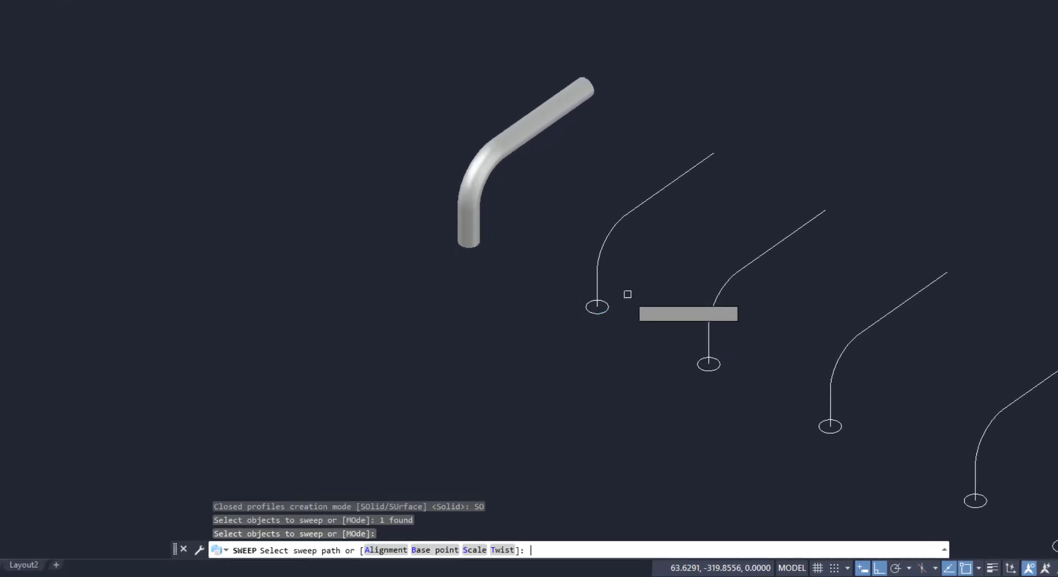
{"action": "scroll", "coordinate": [681, 273], "scroll_direction": "up", "scroll_amount": 3}
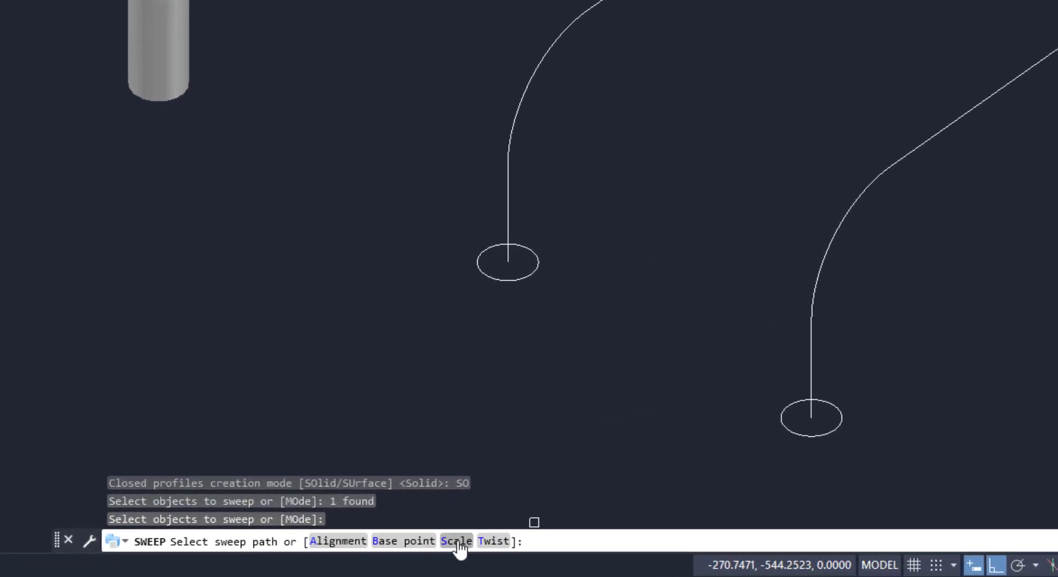
{"action": "left_click", "coordinate": [456, 541]}
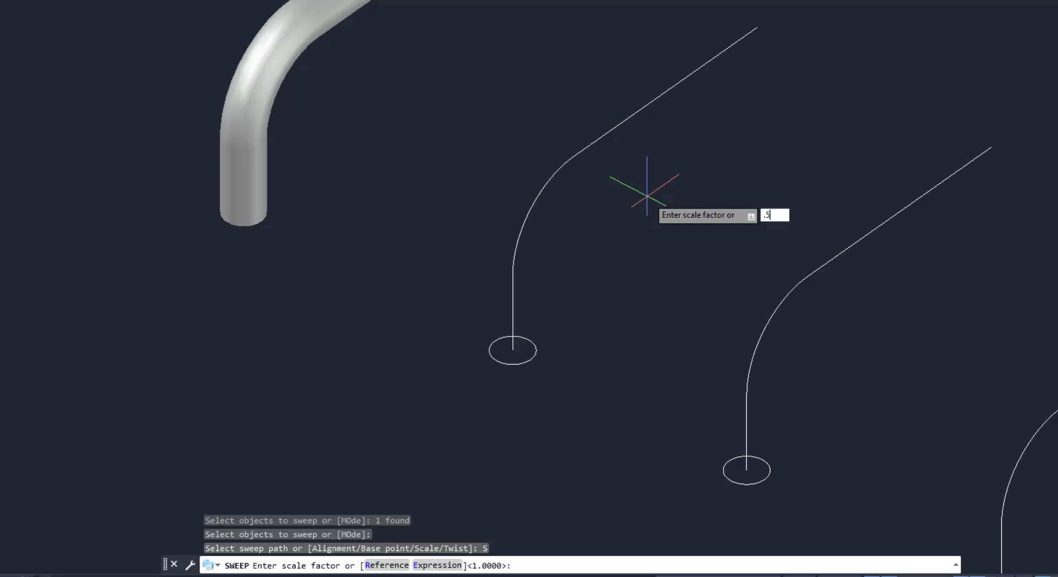
{"action": "key", "text": "Return"}
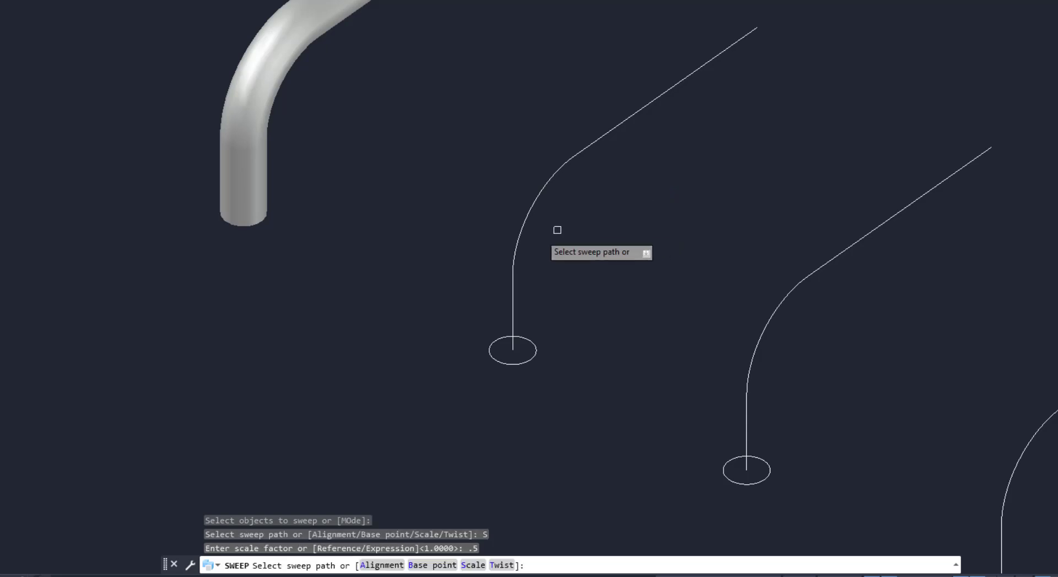
{"action": "left_click", "coordinate": [520, 237]}
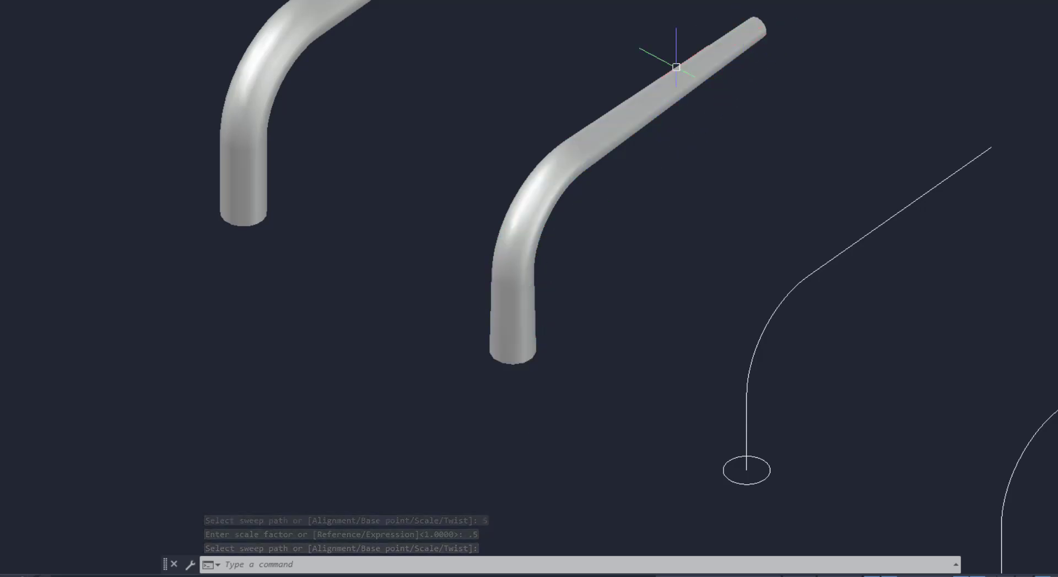
Delete the circle at the base of the third post's path
{"action": "scroll", "coordinate": [306, 162], "scroll_direction": "down", "scroll_amount": 2}
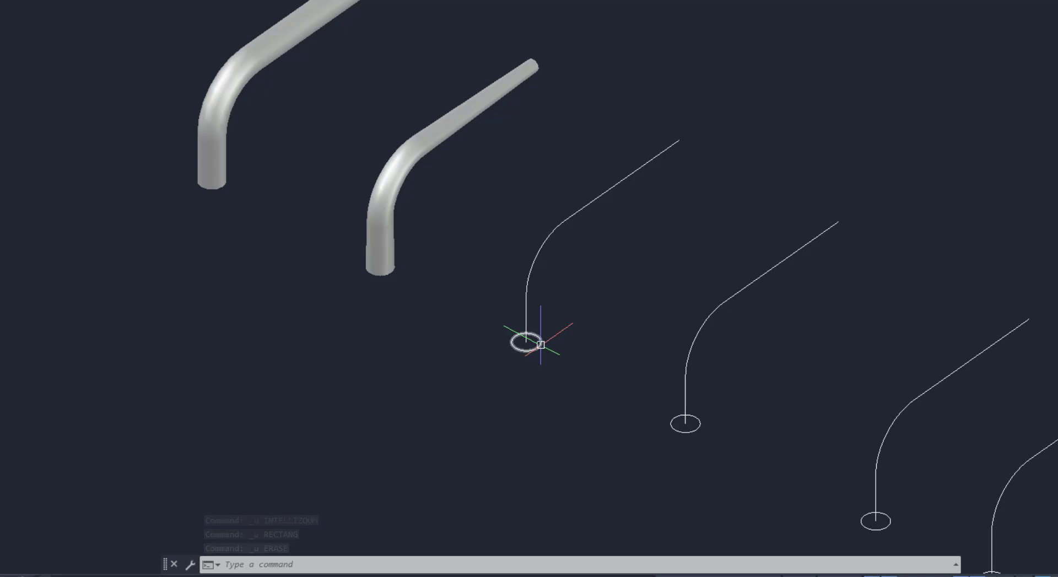
{"action": "left_click", "coordinate": [541, 340]}
{"action": "key", "text": "Delete"}
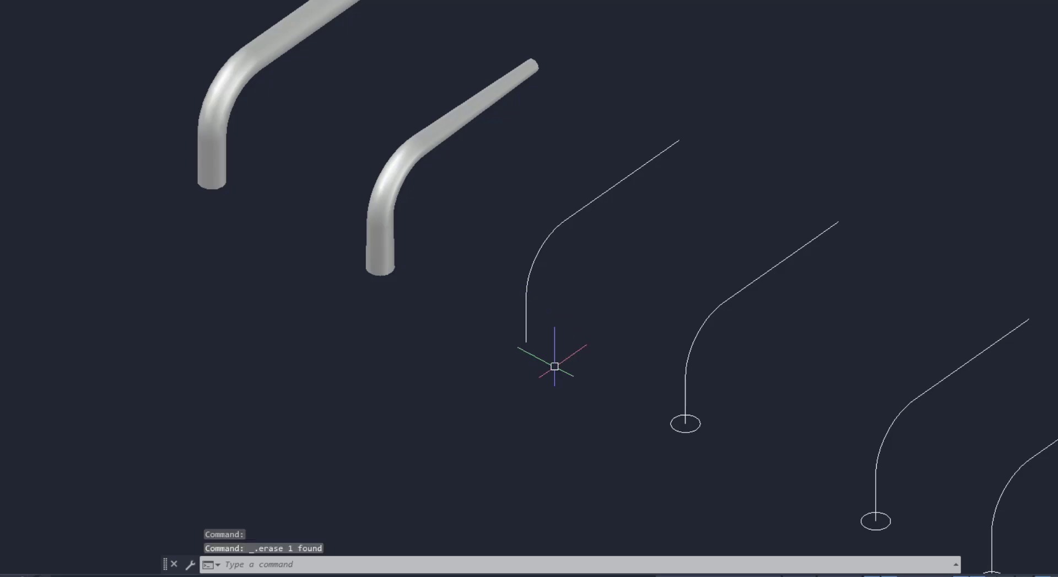
Draw a small rectangle near the lower end of the third path
{"action": "scroll", "coordinate": [648, 204], "scroll_direction": "up", "scroll_amount": 2}
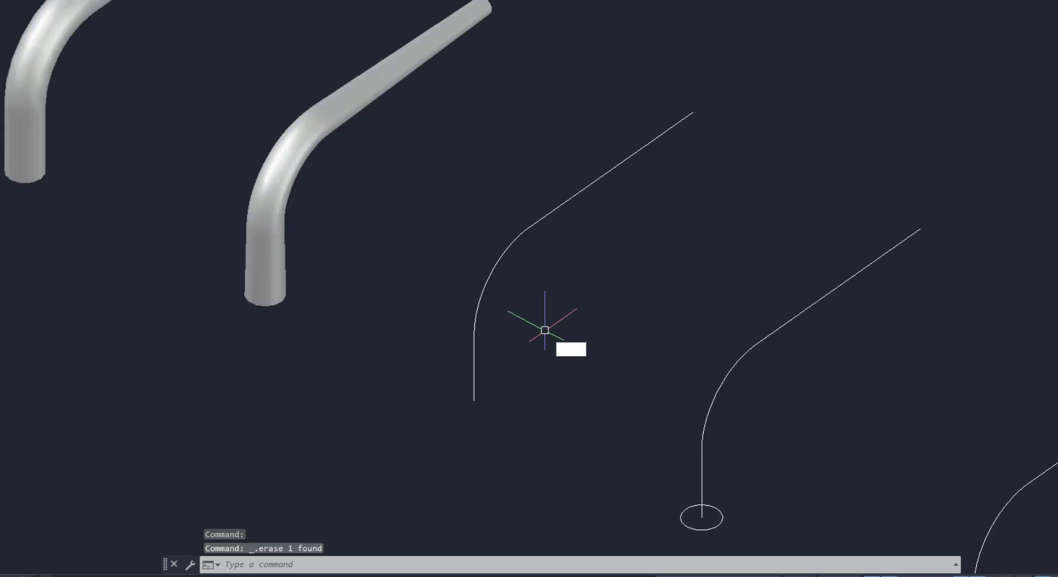
{"action": "type", "text": "rec"}
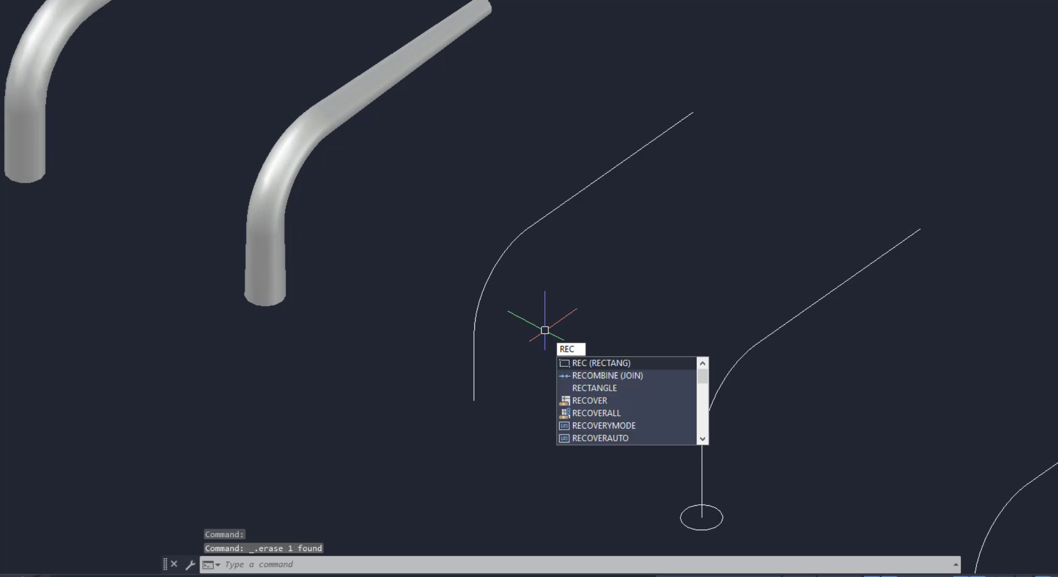
{"action": "key", "text": "Return"}
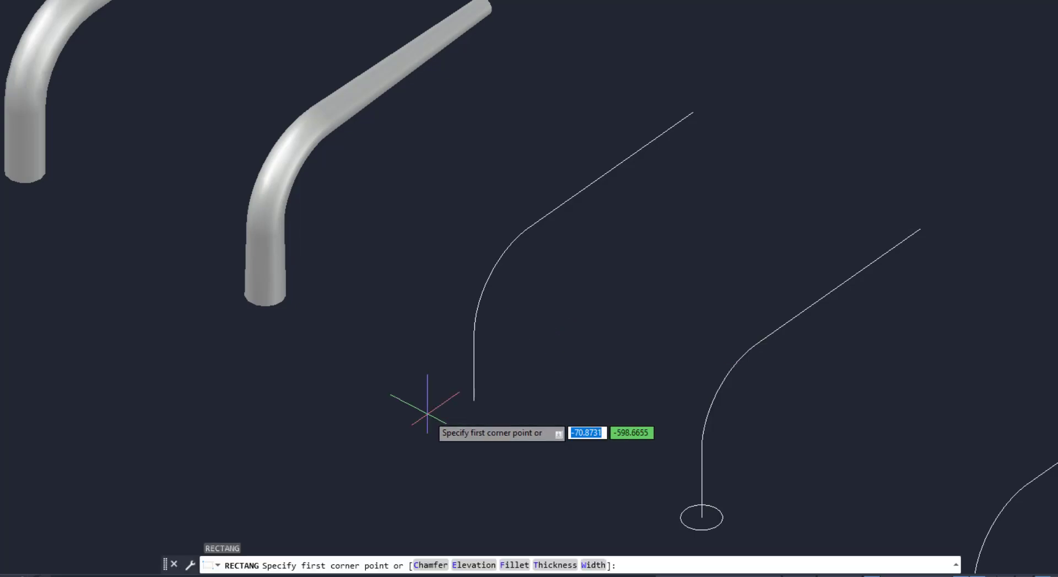
{"action": "left_click", "coordinate": [427, 412]}
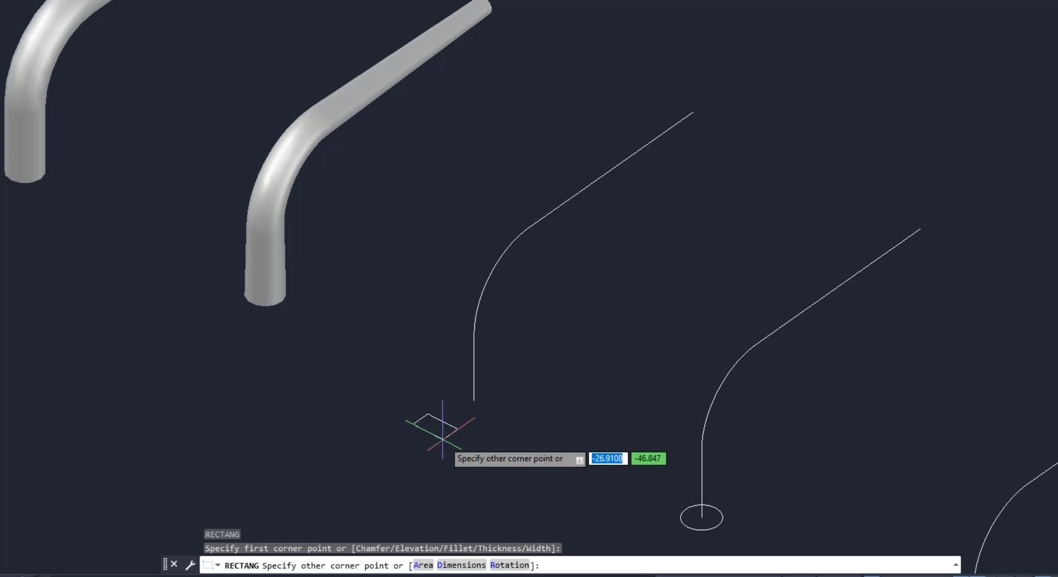
{"action": "left_click", "coordinate": [442, 438]}
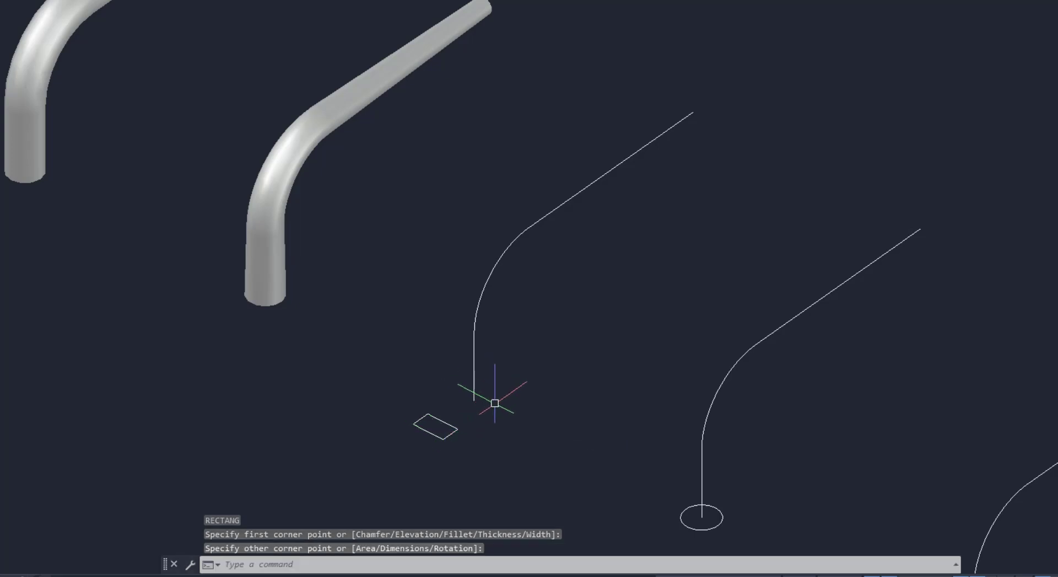
Move the rectangle from its middle onto the lower end of the third path
{"action": "type", "text": "M"}
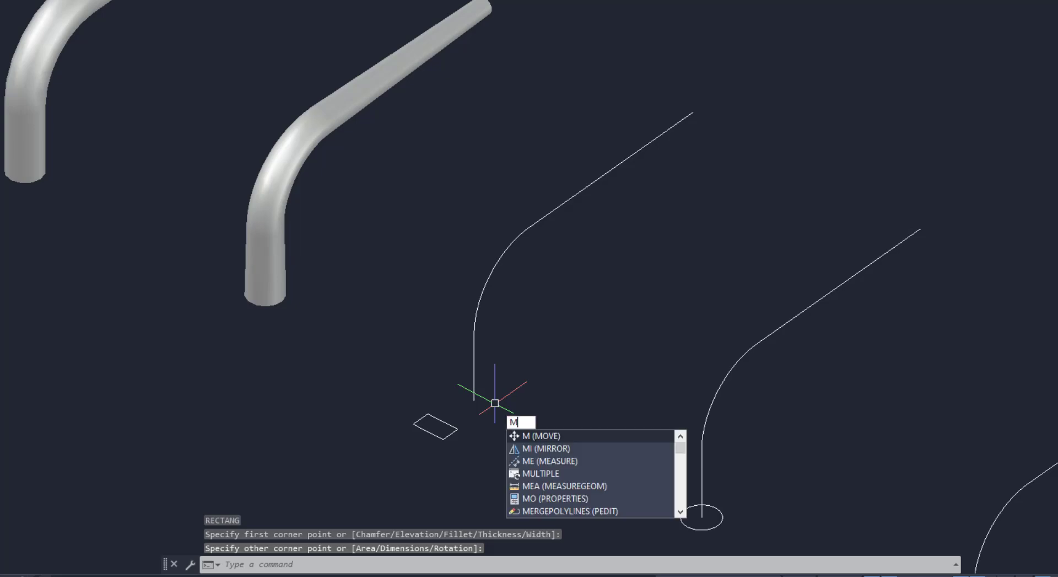
{"action": "key", "text": "Return"}
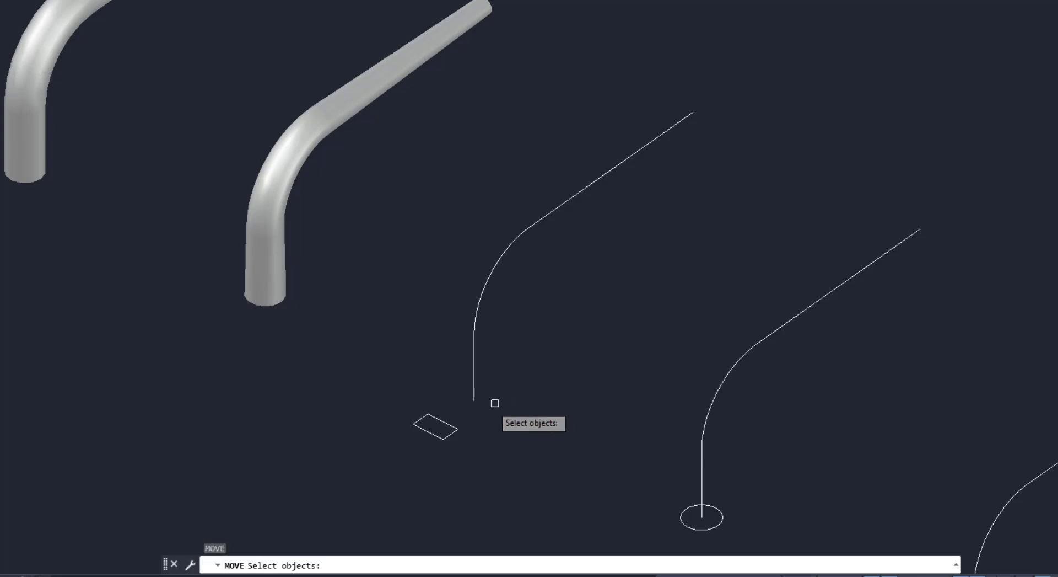
{"action": "left_click", "coordinate": [449, 431]}
{"action": "key", "text": "Return"}
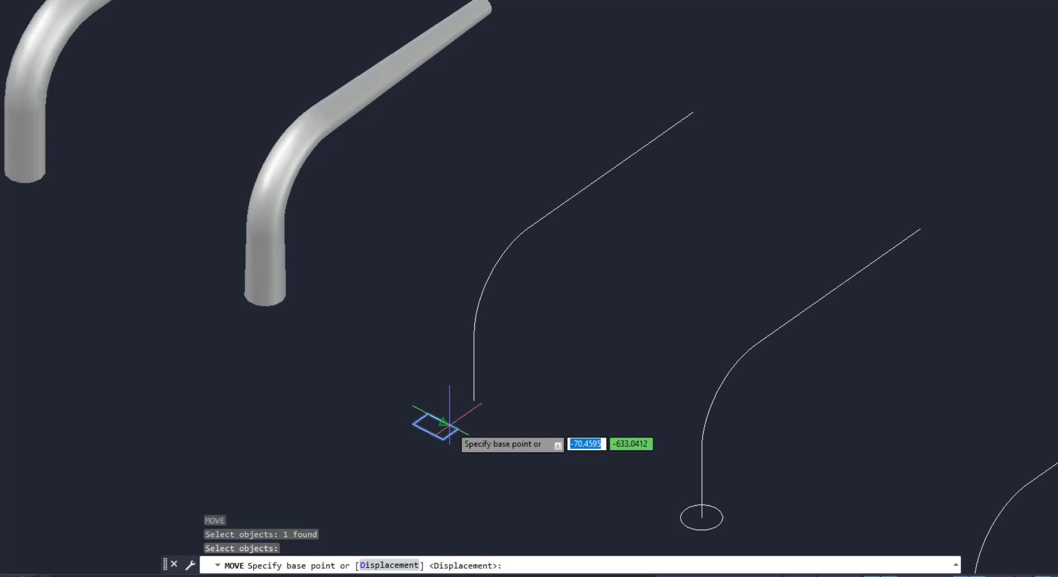
{"action": "scroll", "coordinate": [430, 436], "scroll_direction": "up", "scroll_amount": 3}
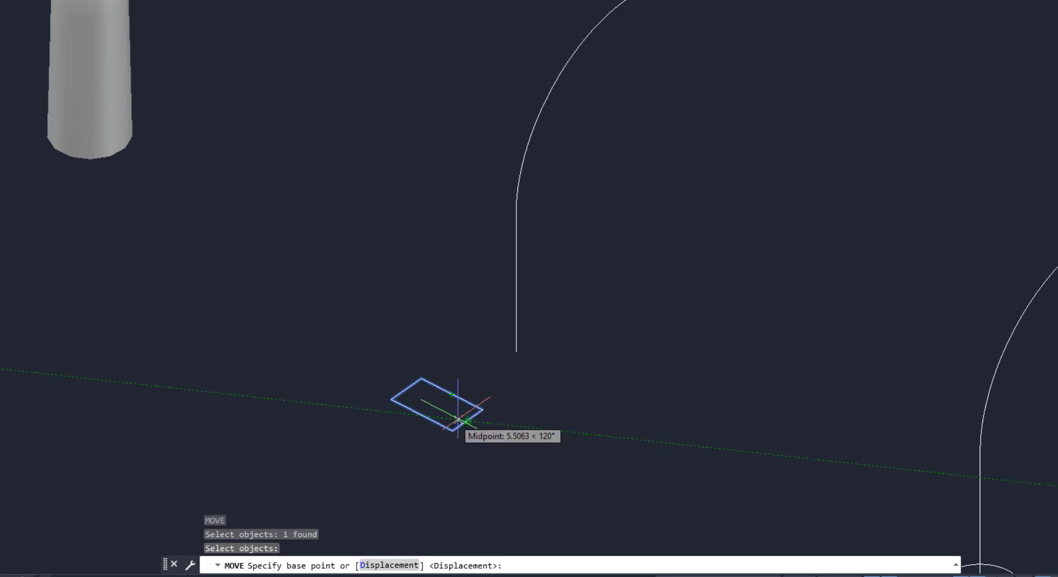
{"action": "left_click", "coordinate": [435, 404]}
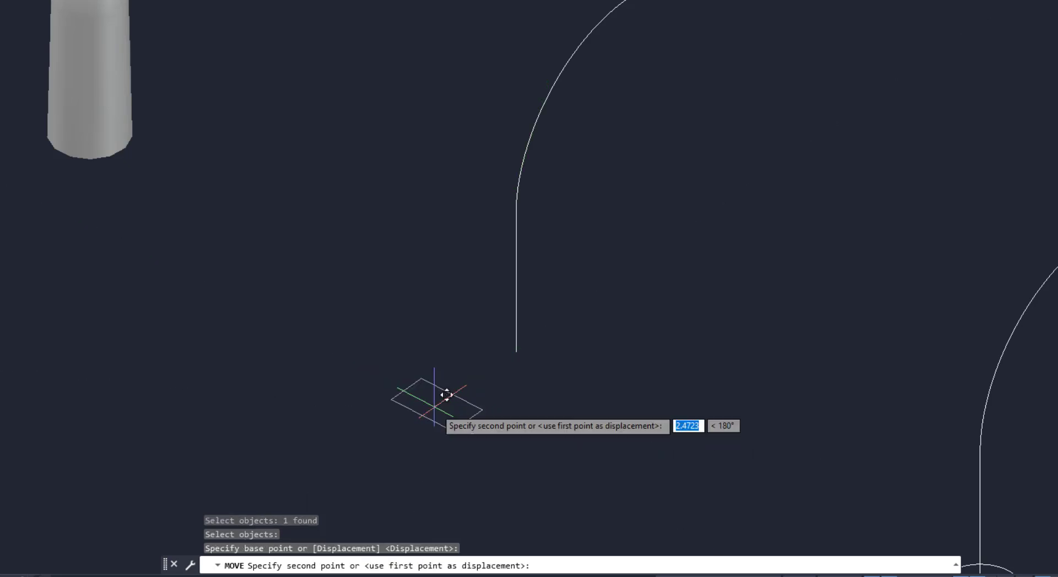
{"action": "left_click", "coordinate": [528, 340]}
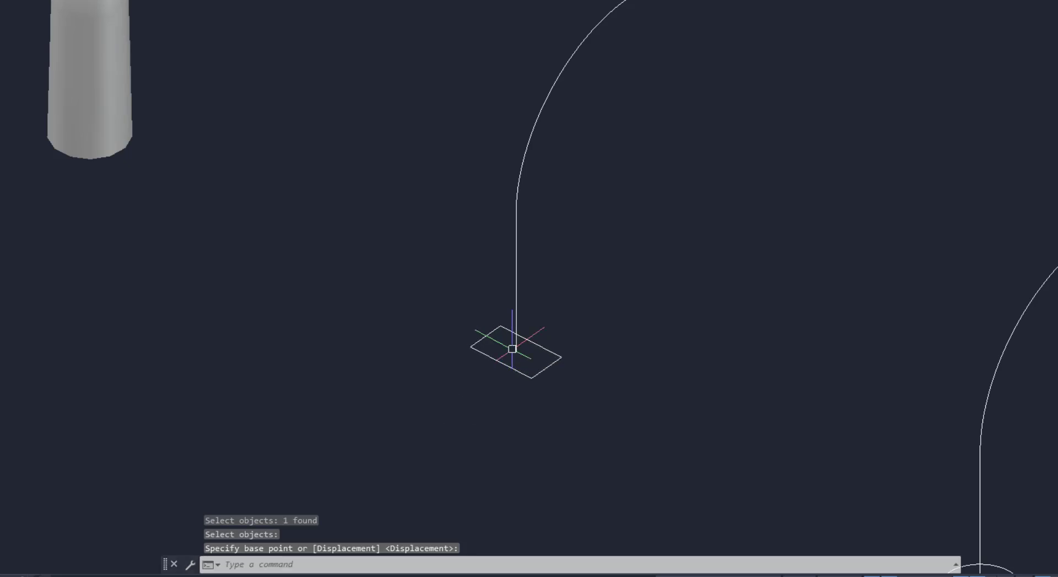
Sweep the rectangle along the third path with a twist angle of 1800
{"action": "middle_click_drag", "start_coordinate": [397, 314], "coordinate": [394, 362], "text": "shift"}
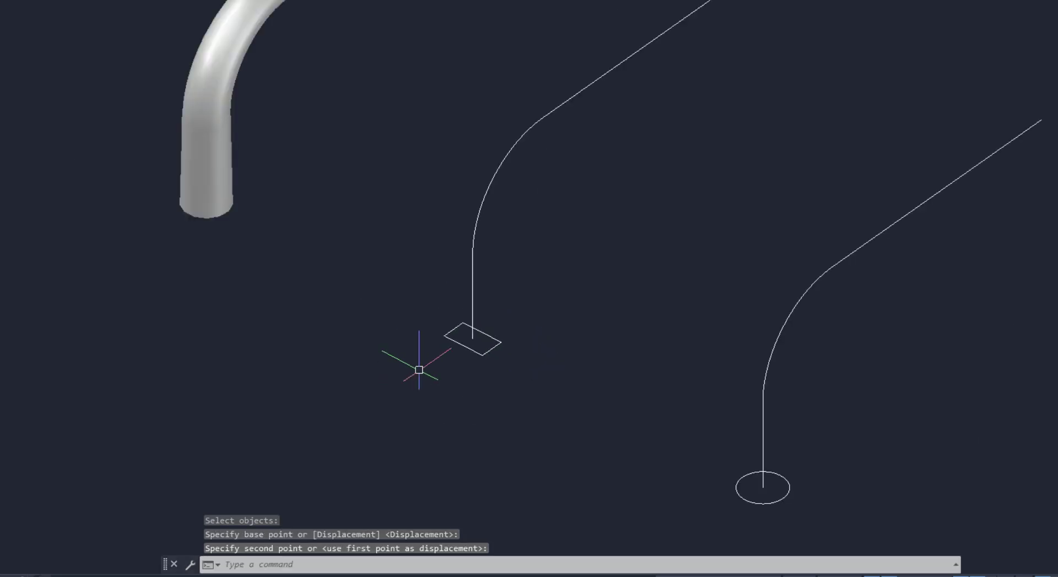
{"action": "scroll", "coordinate": [414, 365], "scroll_direction": "down", "scroll_amount": 2}
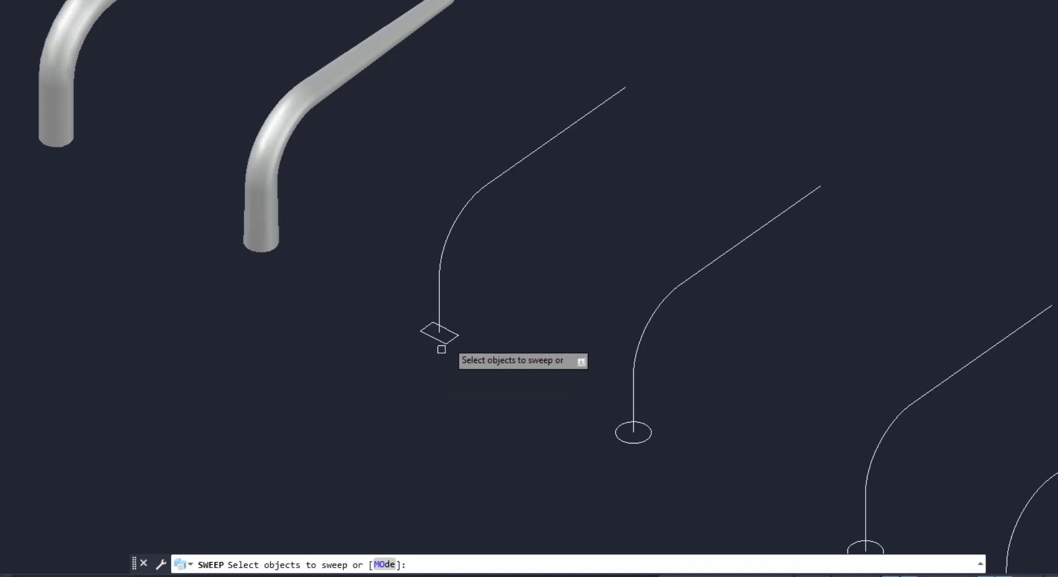
{"action": "left_click", "coordinate": [448, 340]}
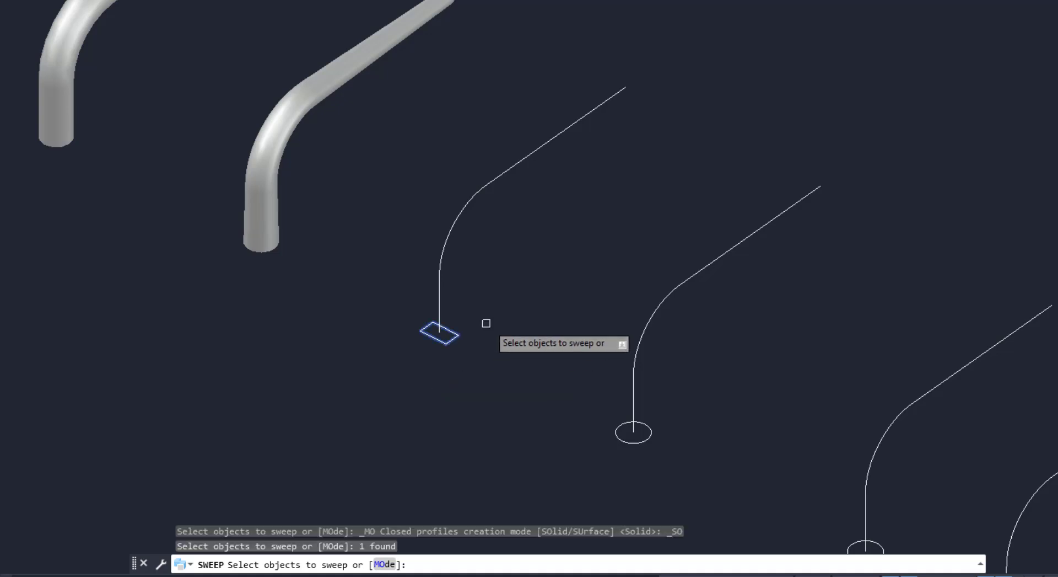
{"action": "key", "text": "Return"}
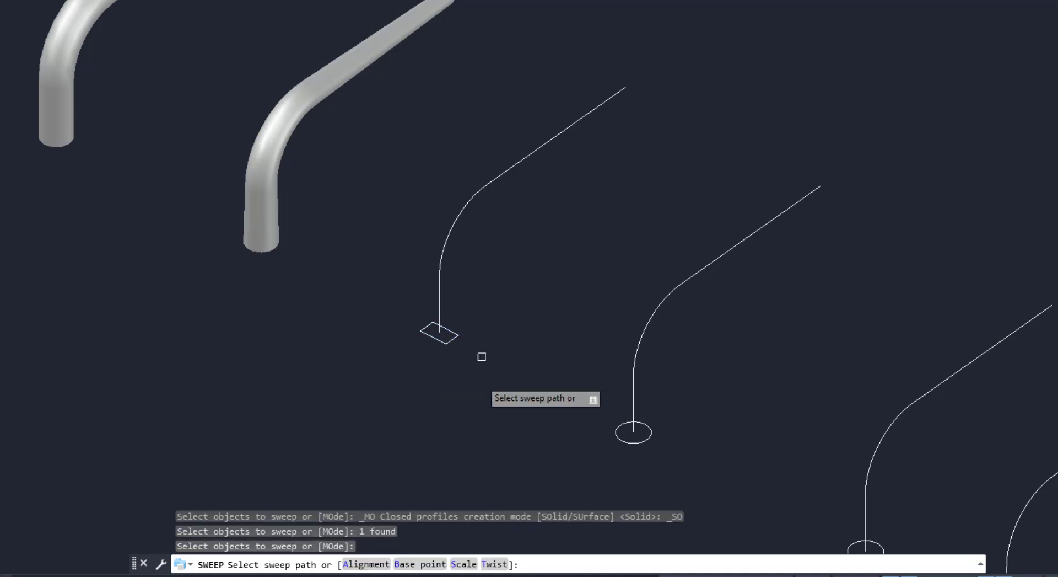
{"action": "left_click", "coordinate": [494, 563]}
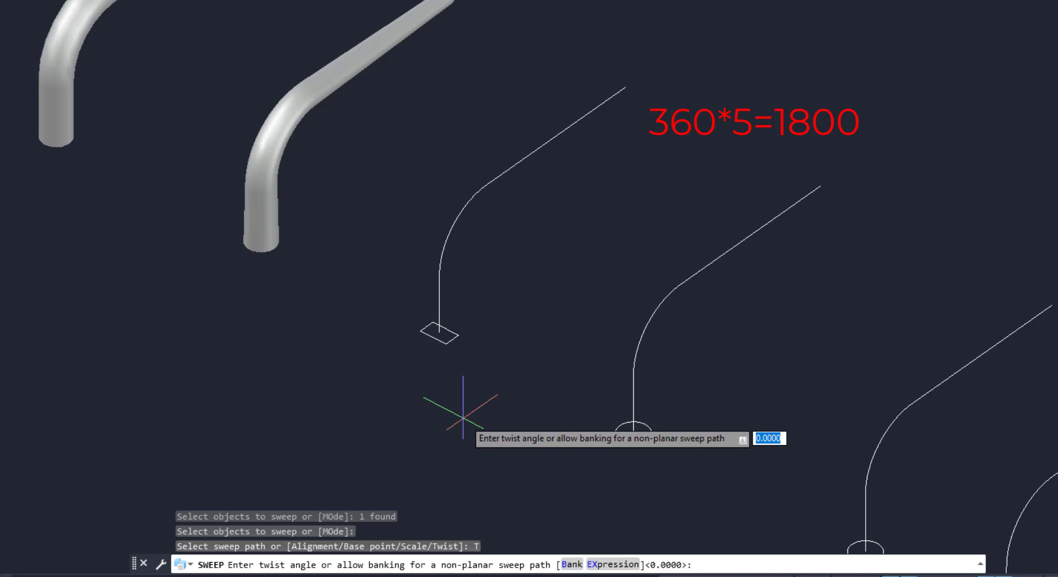
{"action": "type", "text": "00"}
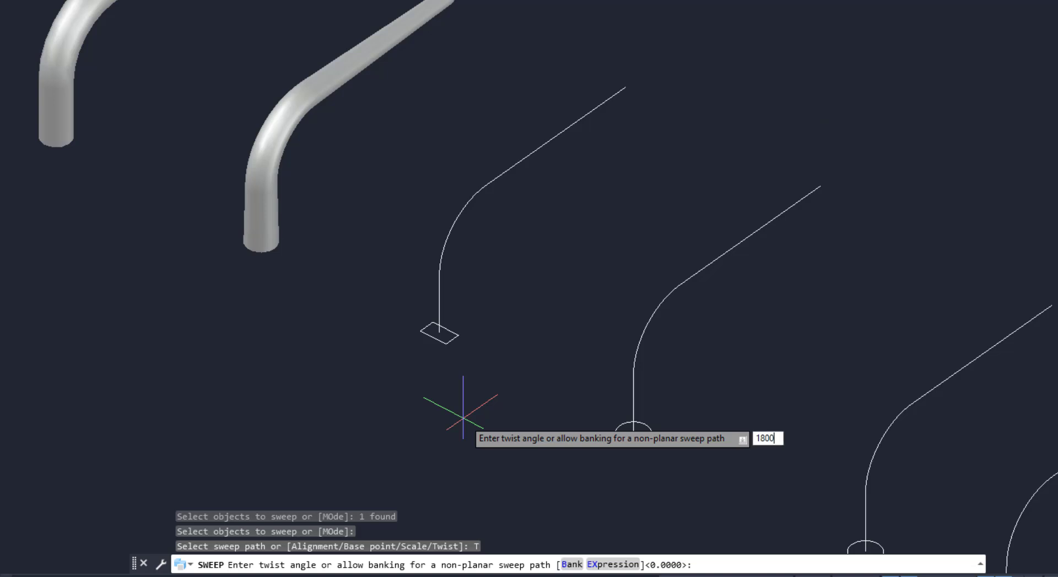
{"action": "key", "text": "Return"}
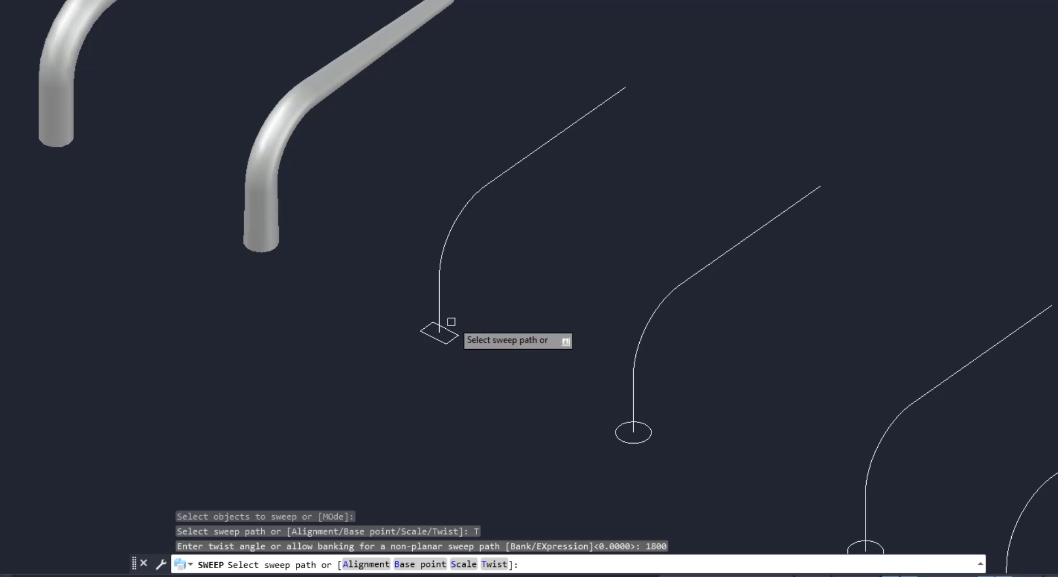
{"action": "left_click", "coordinate": [443, 294]}
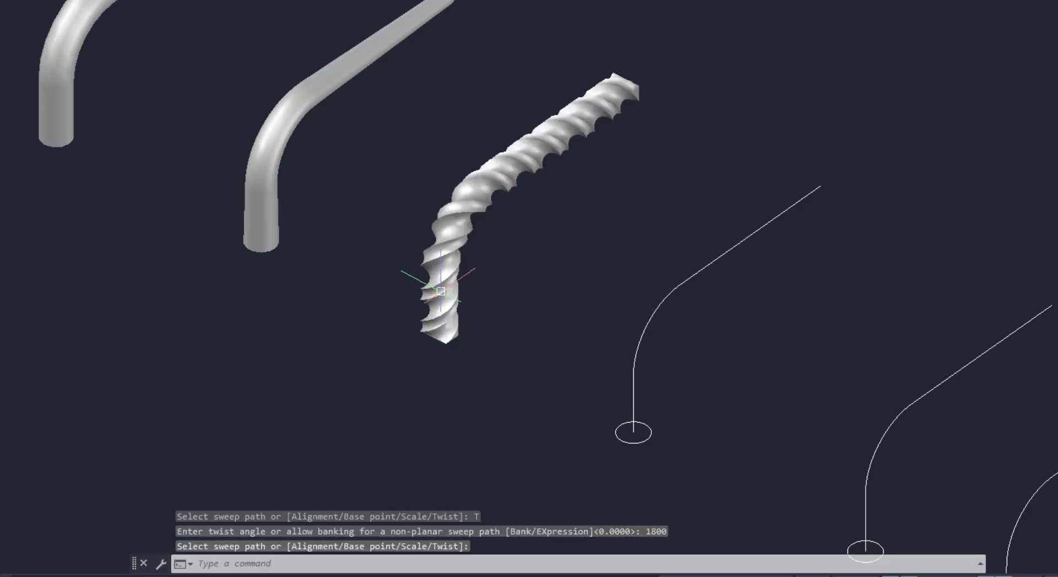
{"action": "middle_click_drag", "start_coordinate": [567, 418], "coordinate": [456, 356]}
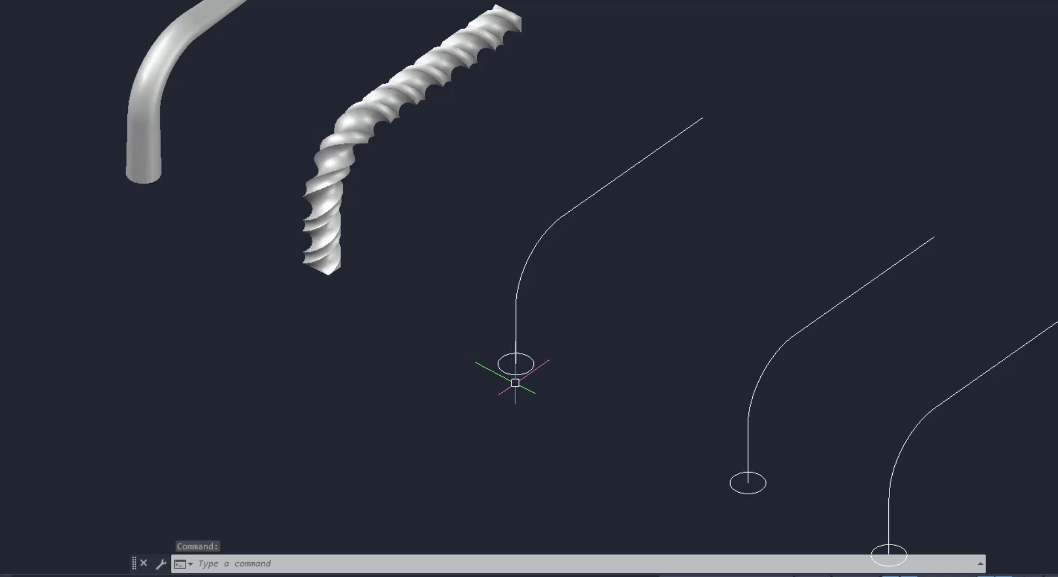
{"action": "scroll", "coordinate": [515, 382], "scroll_direction": "up", "scroll_amount": 2}
{"action": "middle_click_drag", "start_coordinate": [563, 379], "coordinate": [543, 390]}
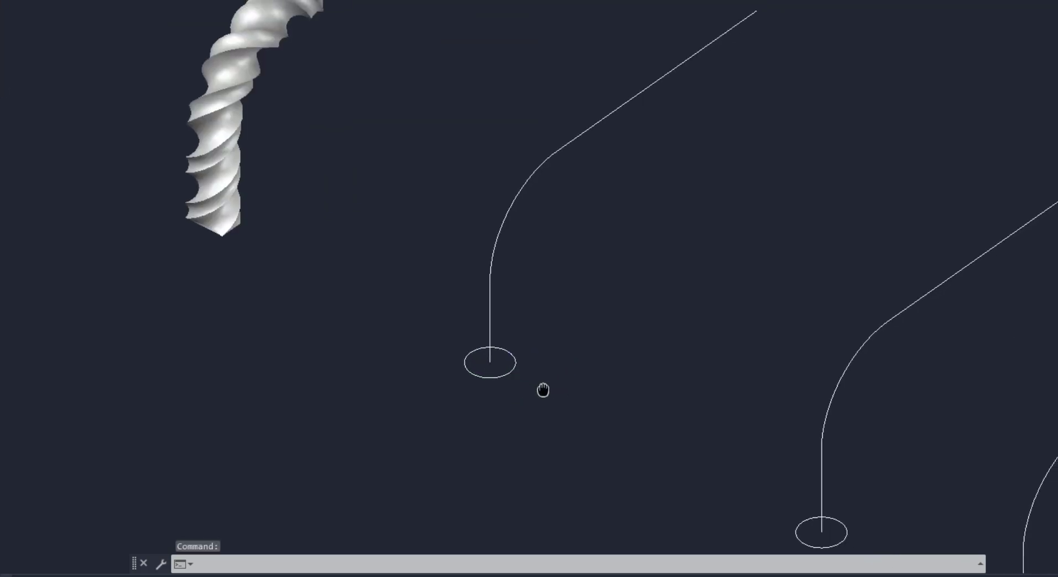
{"action": "scroll", "coordinate": [543, 389], "scroll_direction": "up", "scroll_amount": 1}
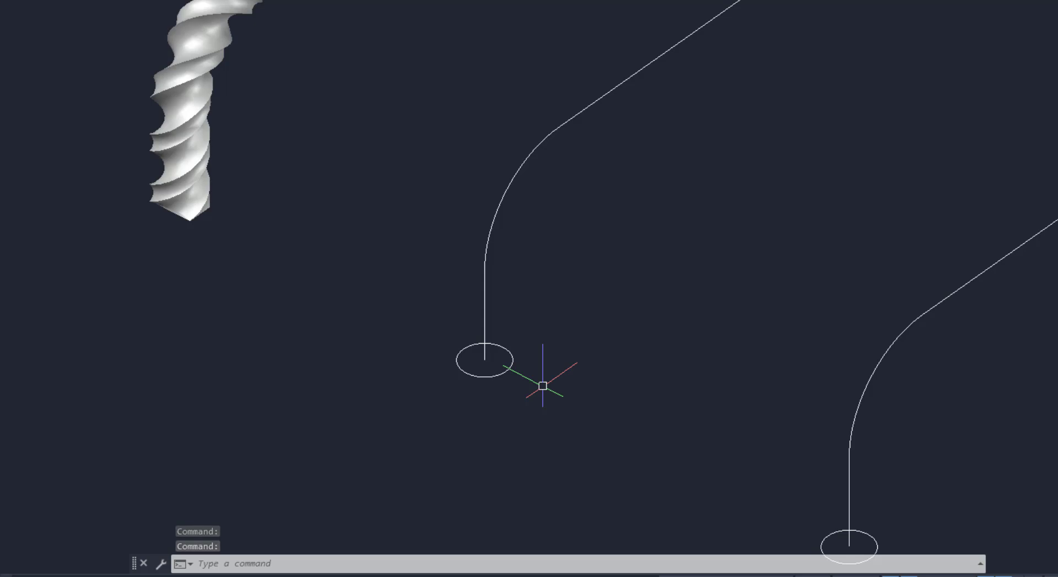
Draw a line from the center of the fourth path's base circle out to its edge
{"action": "type", "text": "l"}
{"action": "key", "text": "Return"}
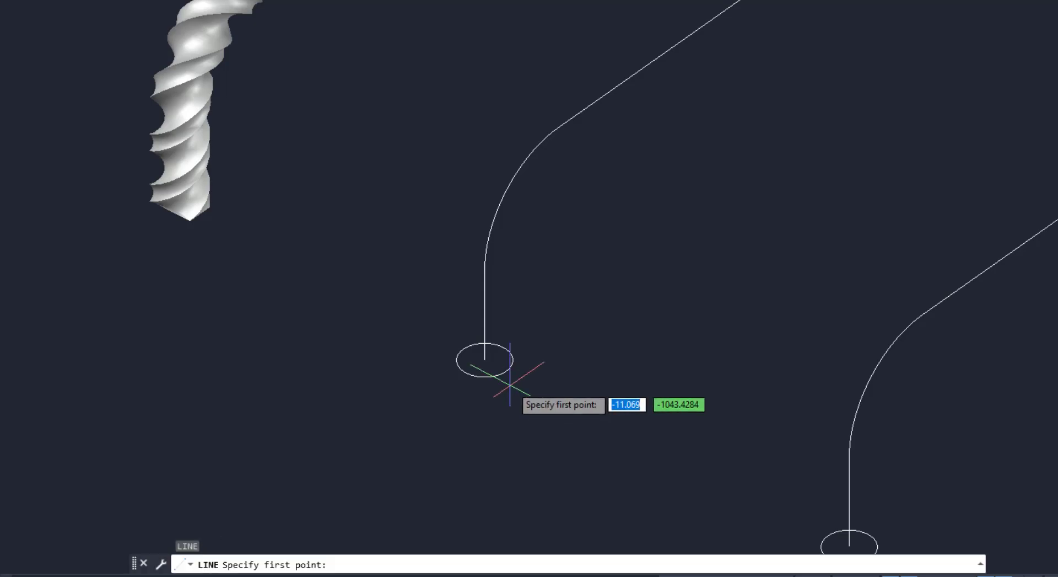
{"action": "left_click", "coordinate": [484, 359]}
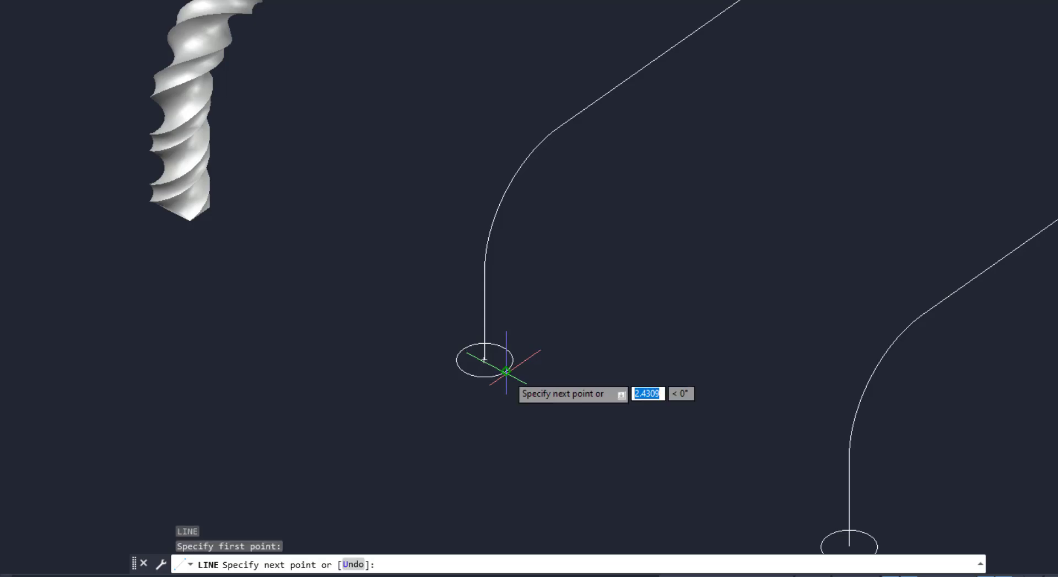
{"action": "left_click", "coordinate": [463, 349]}
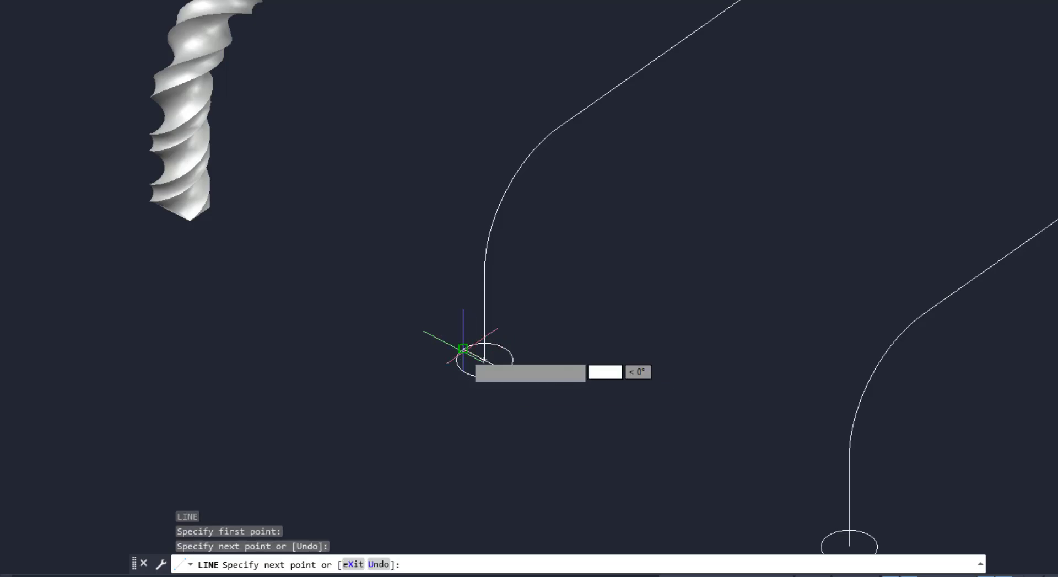
{"action": "key", "text": "Return"}
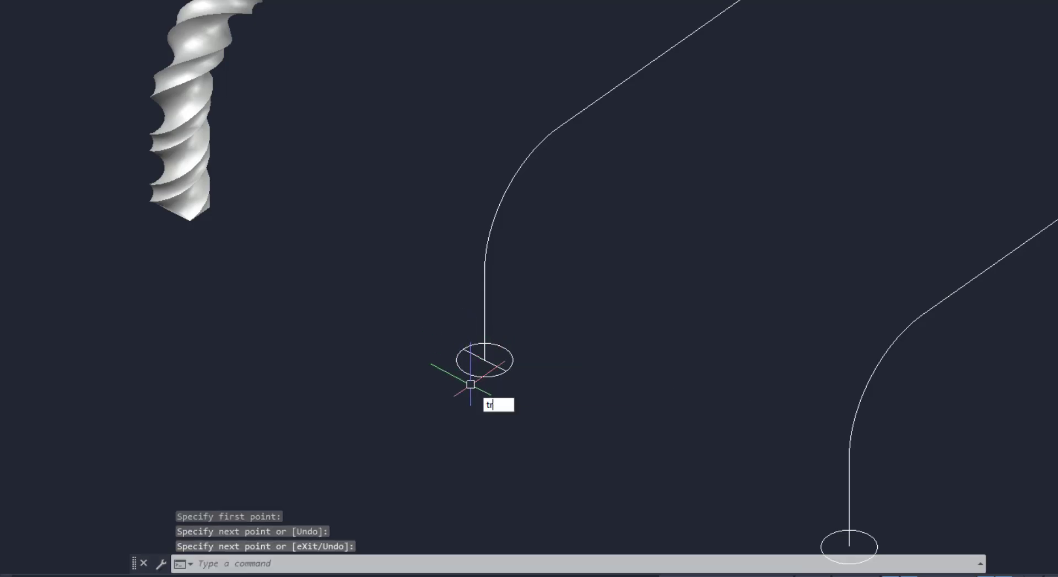
Trim the base circle against the line to leave an arc, then delete the helper line
{"action": "key", "text": "Return"}
{"action": "key", "text": "Return"}
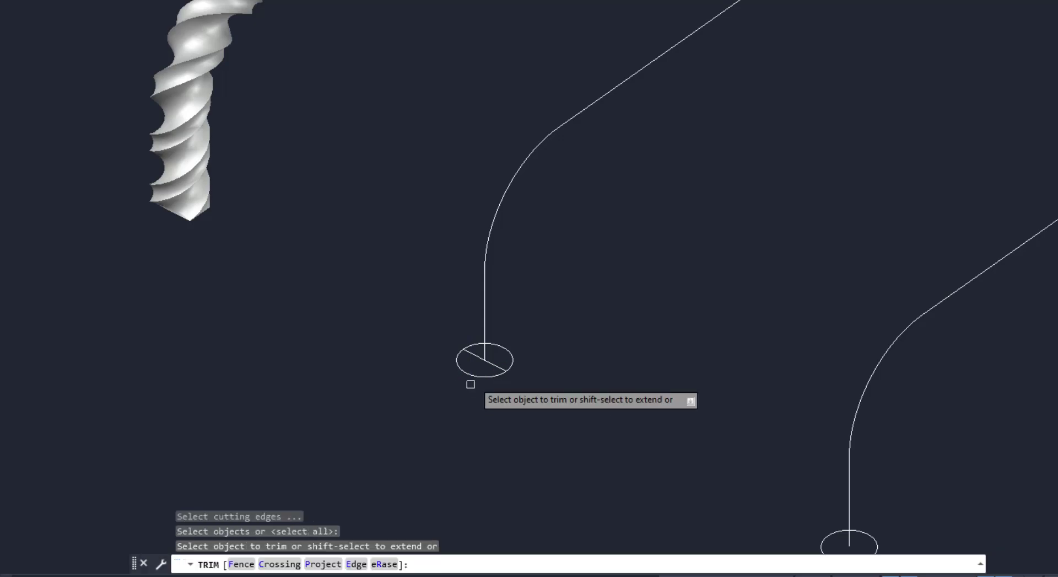
{"action": "left_click", "coordinate": [472, 374]}
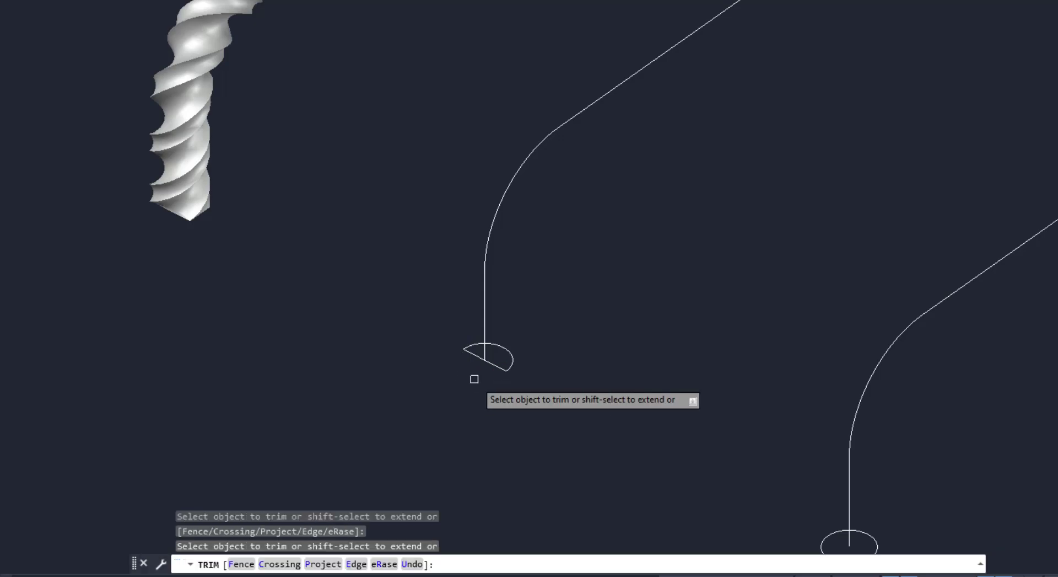
{"action": "key", "text": "Return"}
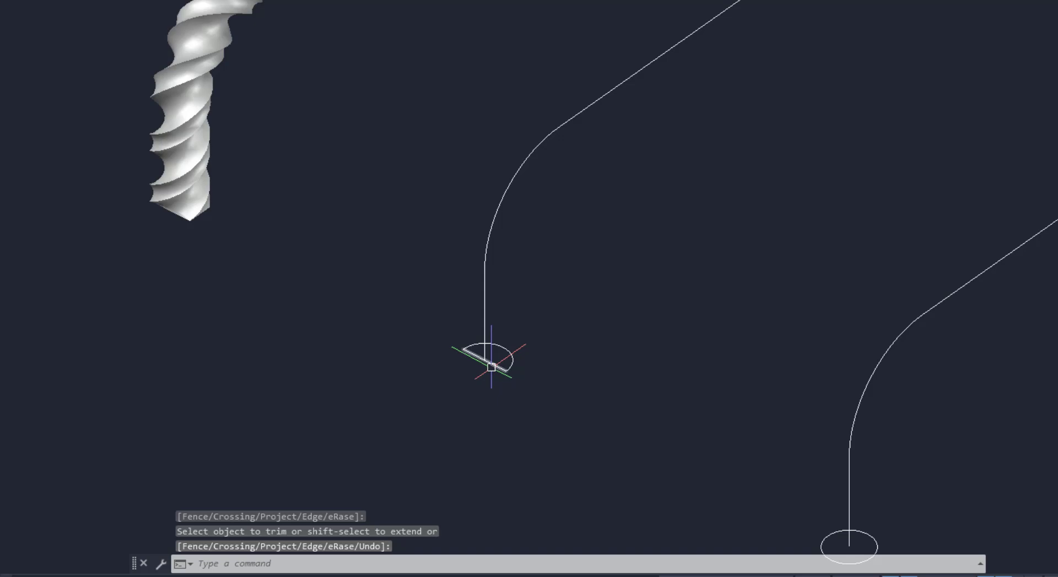
{"action": "left_click", "coordinate": [491, 365]}
{"action": "key", "text": "Delete"}
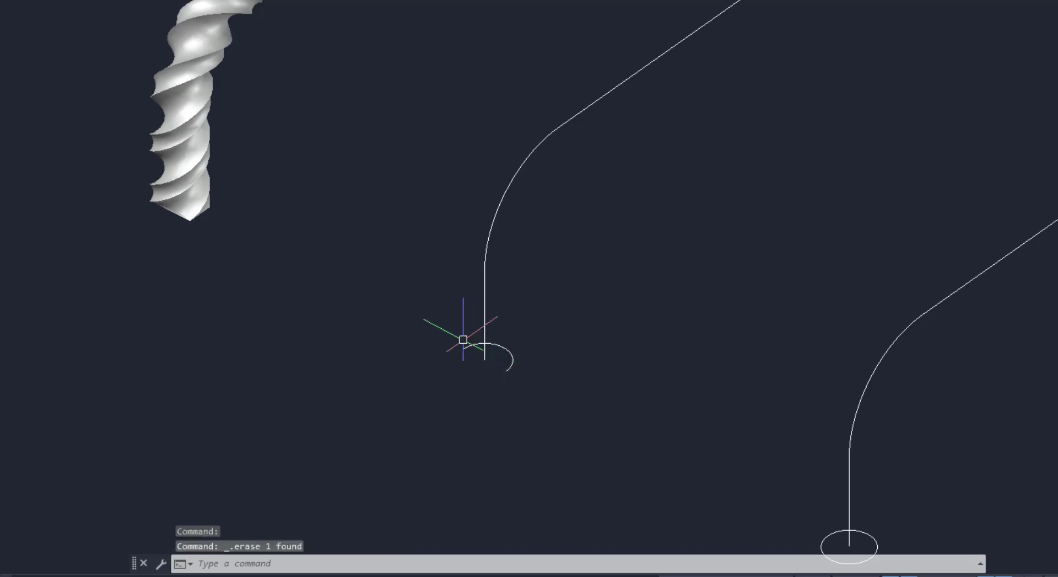
Sweep the arc along the fourth path with a twist angle of 1800
{"action": "scroll", "coordinate": [462, 353], "scroll_direction": "down", "scroll_amount": 2}
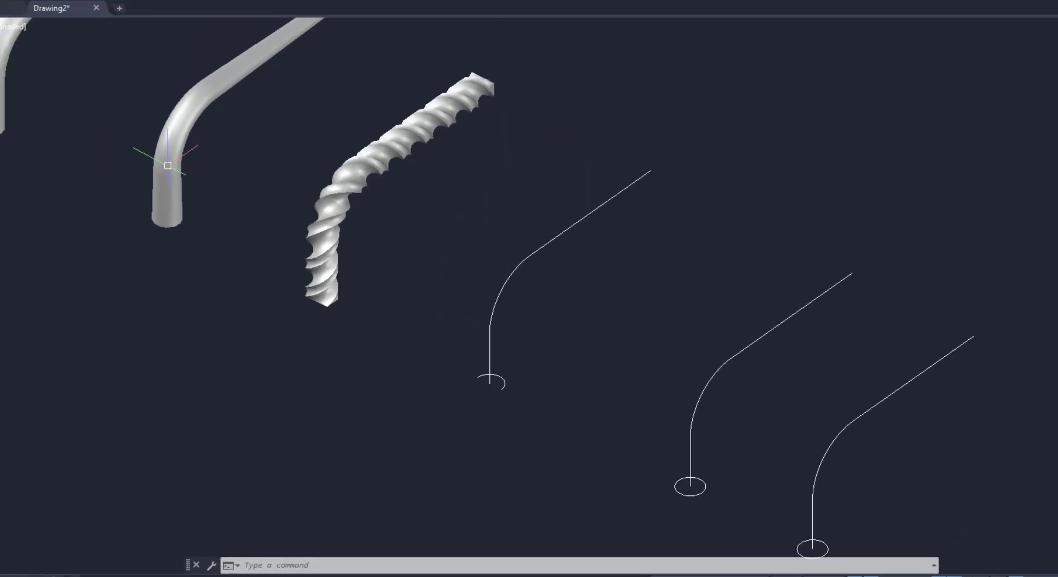
{"action": "left_click", "coordinate": [42, 18]}
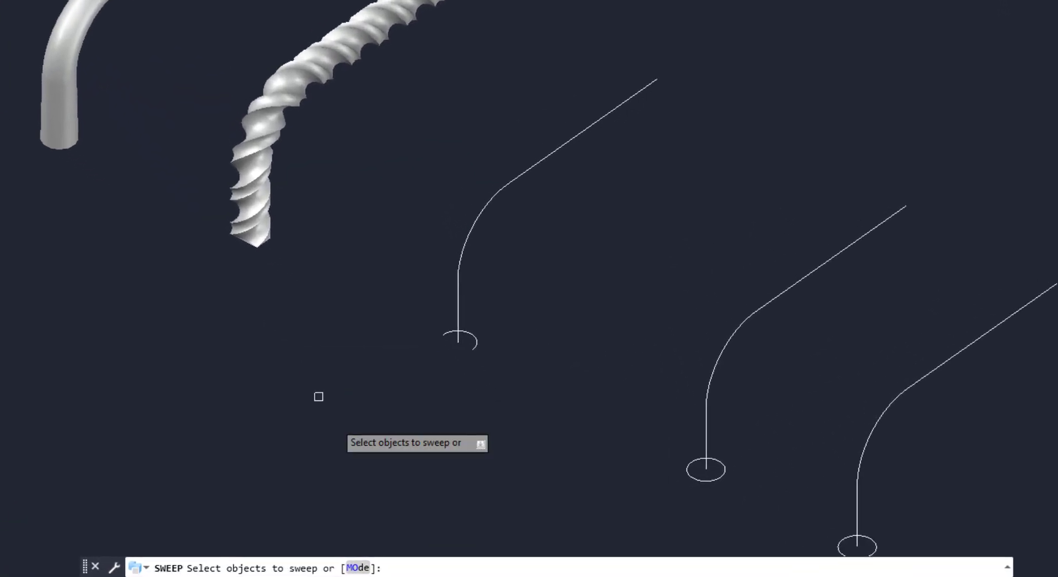
{"action": "left_click", "coordinate": [473, 342]}
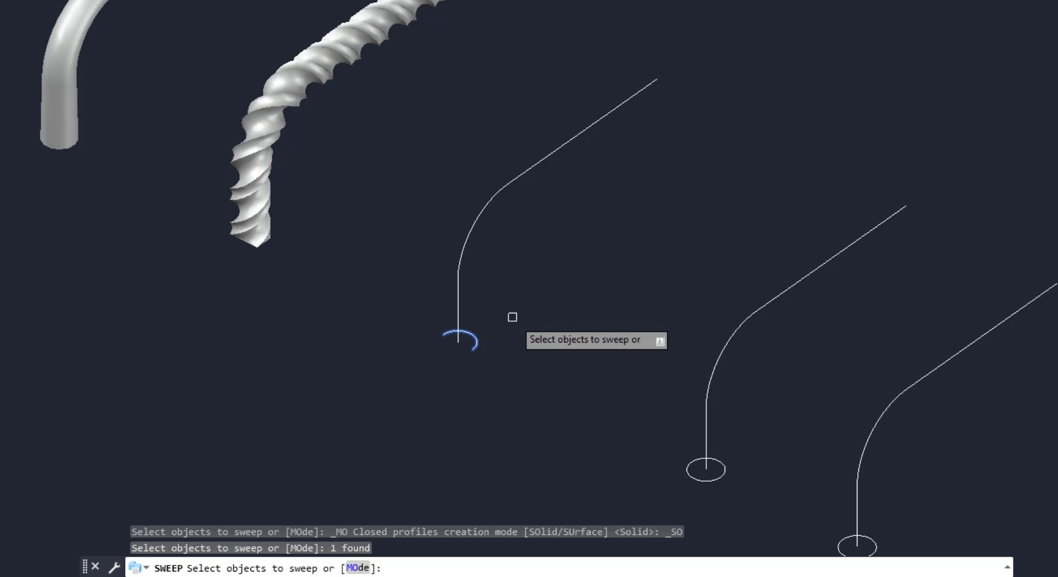
{"action": "key", "text": "Return"}
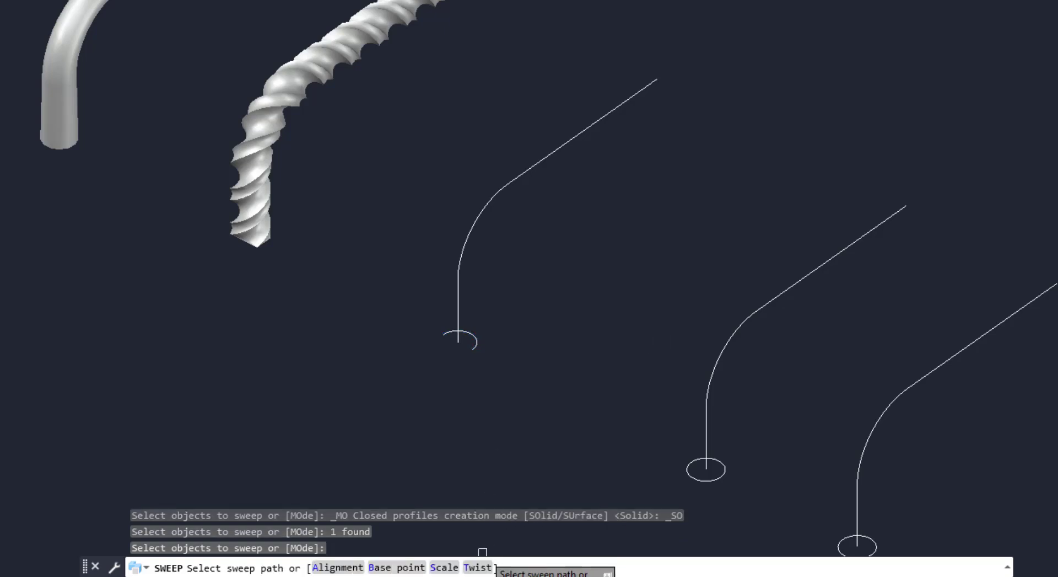
{"action": "type", "text": "t"}
{"action": "key", "text": "Return"}
{"action": "type", "text": "t"}
{"action": "key", "text": "Return"}
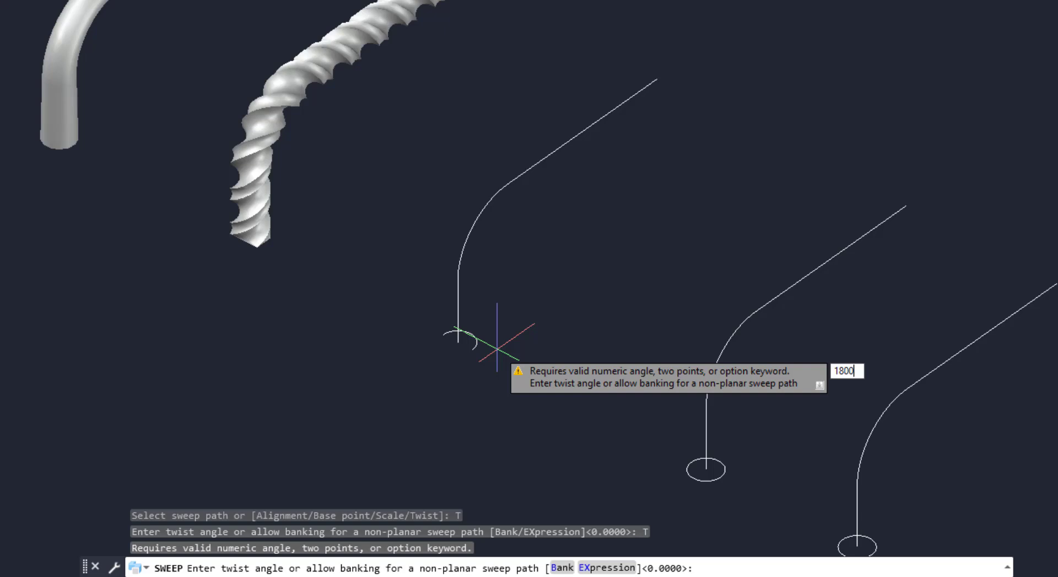
{"action": "type", "text": "1800"}
{"action": "key", "text": "Return"}
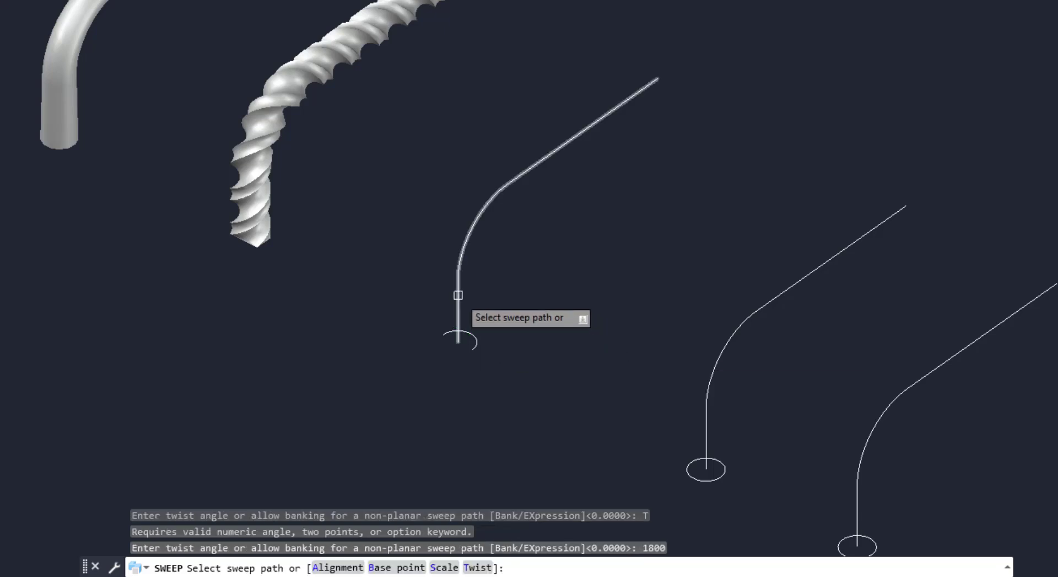
{"action": "left_click", "coordinate": [458, 295]}
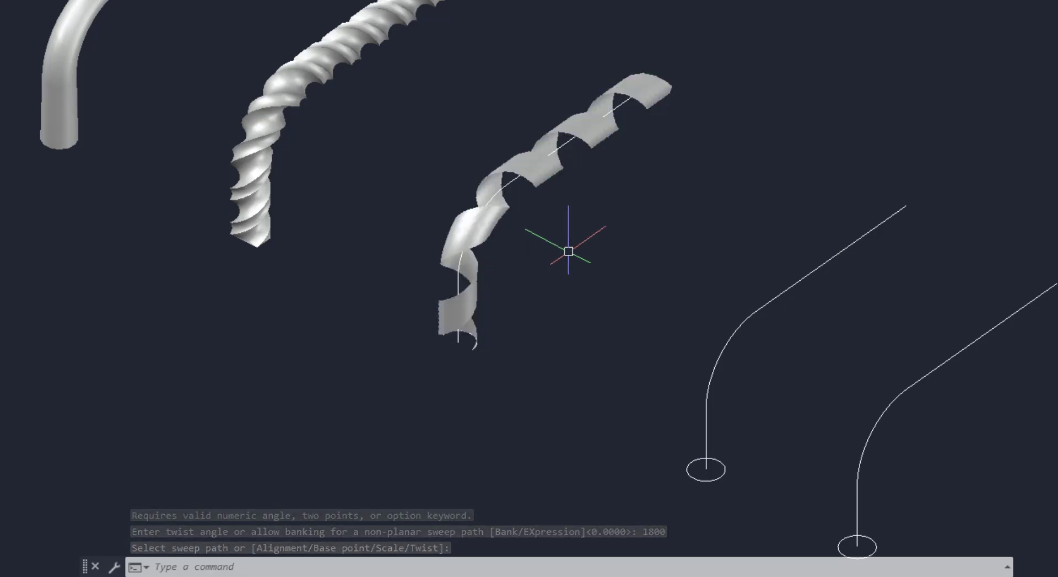
Draw a circle of radius 25 on the edge of the fifth path's base circle
{"action": "middle_click_drag", "start_coordinate": [723, 477], "coordinate": [545, 367]}
{"action": "scroll", "coordinate": [545, 368], "scroll_direction": "up", "scroll_amount": 2}
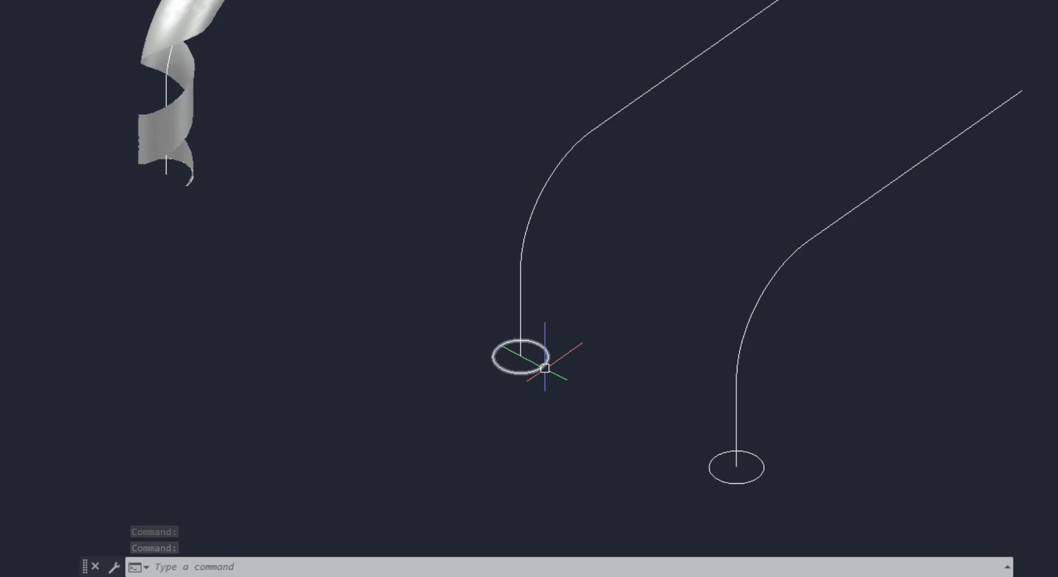
{"action": "mouse_move", "coordinate": [545, 368]}
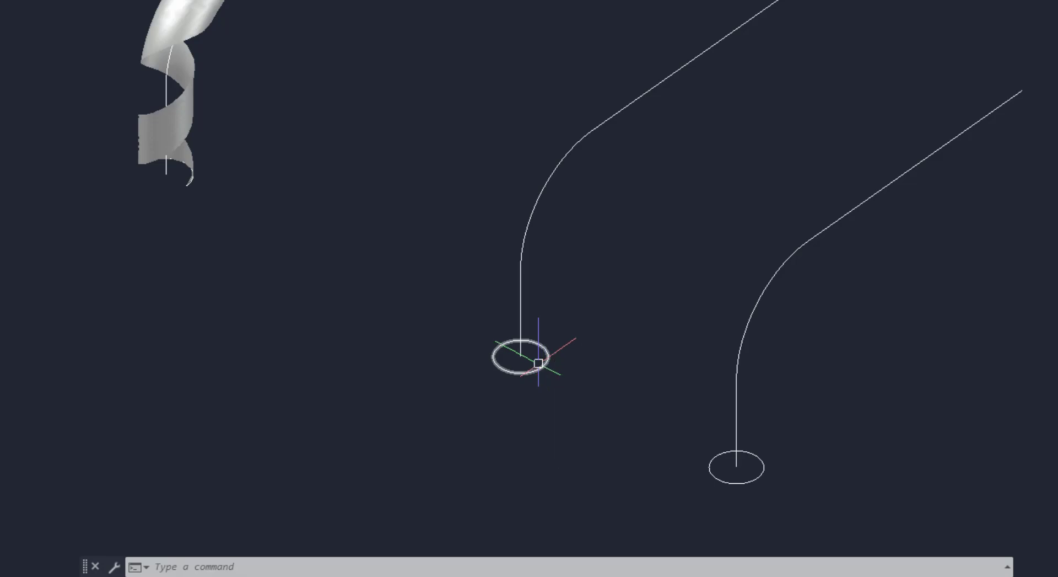
{"action": "scroll", "coordinate": [539, 363], "scroll_direction": "up", "scroll_amount": 3}
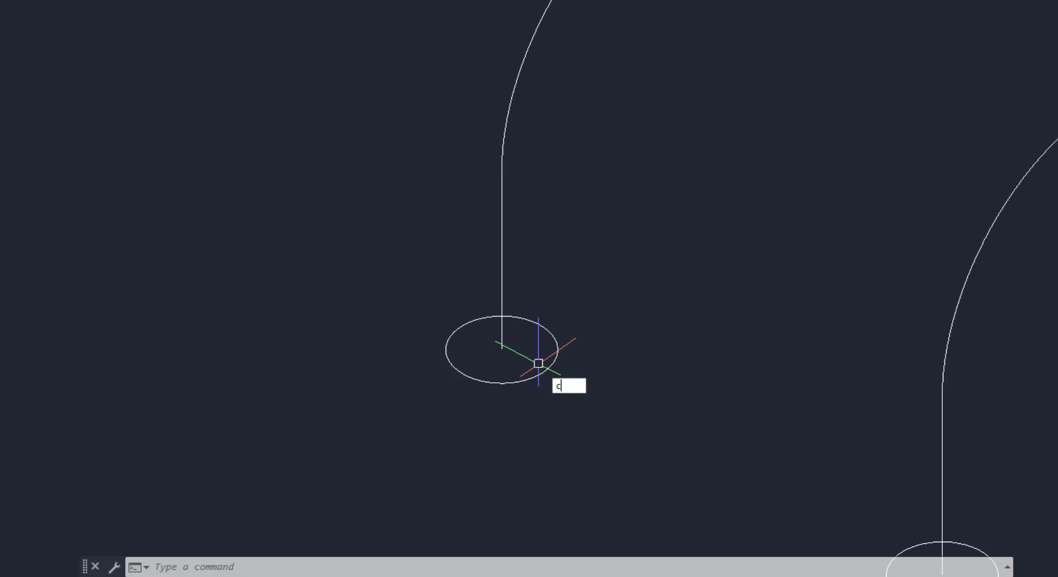
{"action": "key", "text": "Return"}
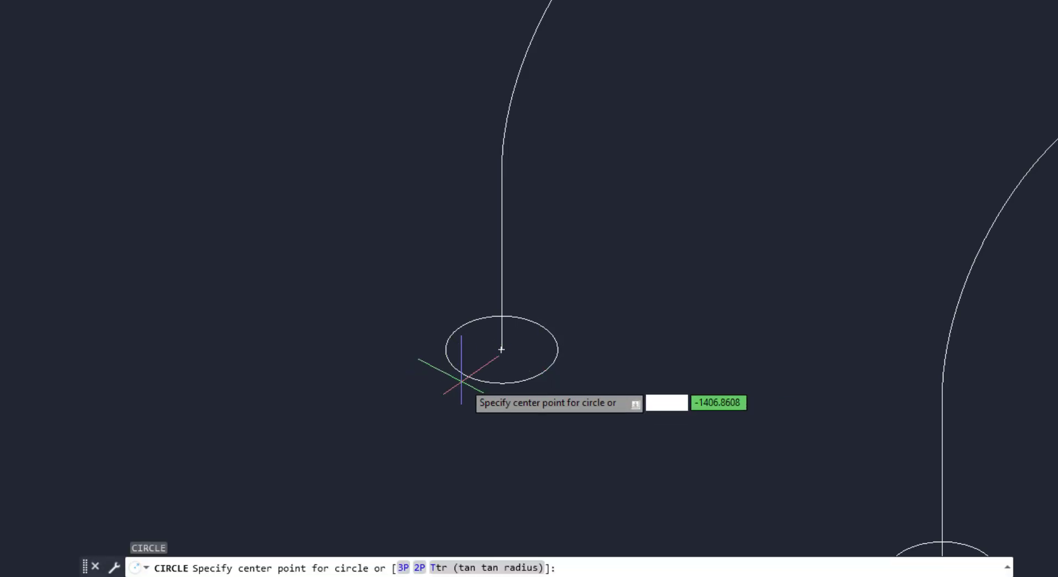
{"action": "left_click", "coordinate": [465, 372]}
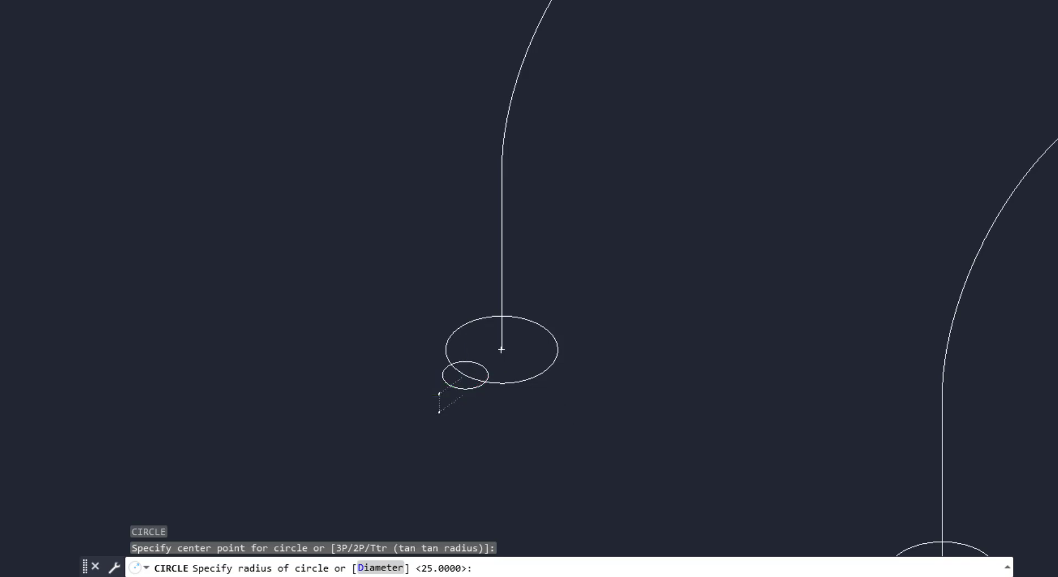
{"action": "key", "text": "Return"}
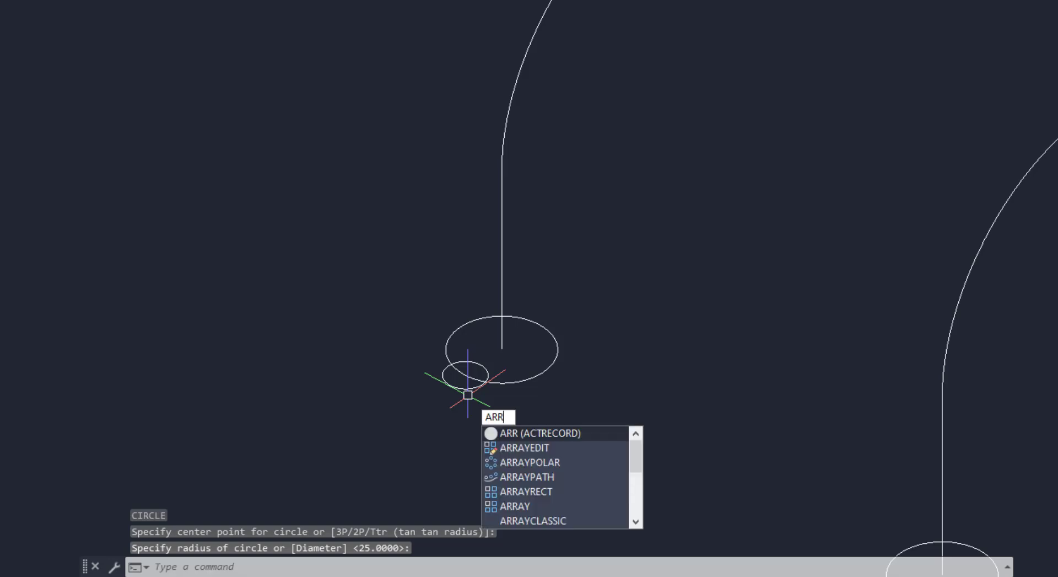
Polar-array the small circle around the center of the fifth path's base circle
{"action": "left_click", "coordinate": [534, 458]}
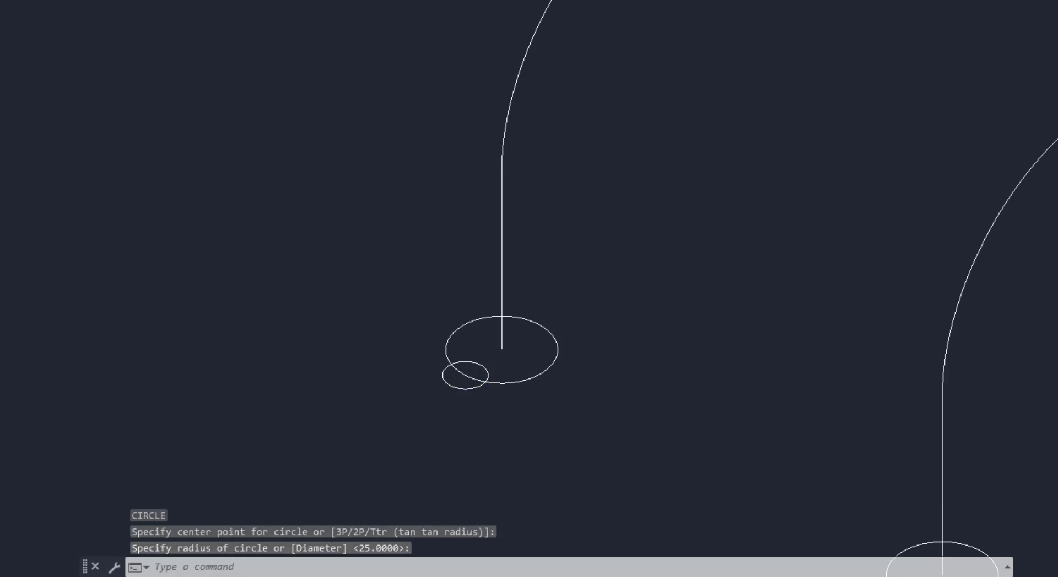
{"action": "left_click", "coordinate": [486, 365]}
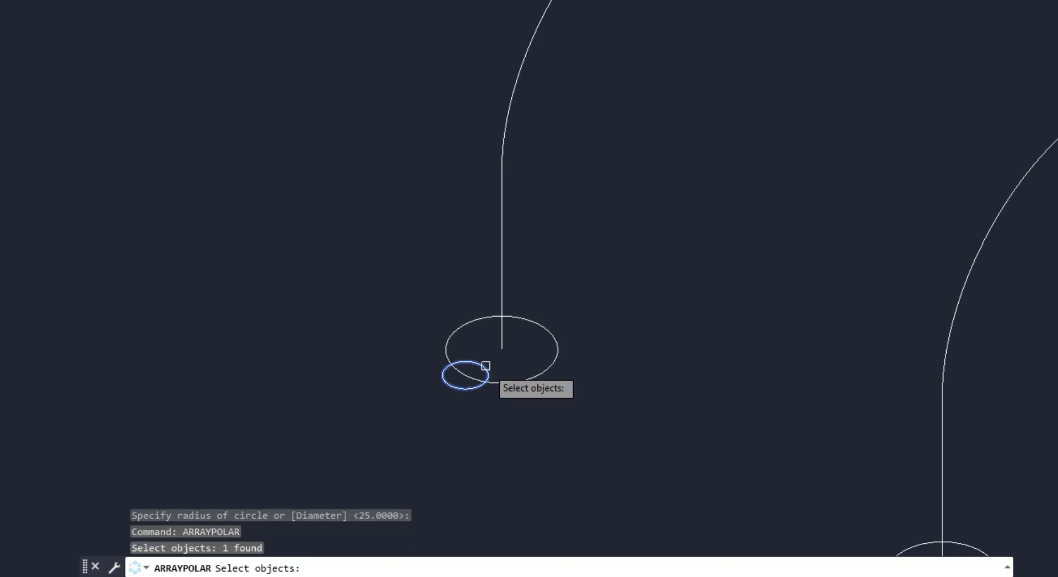
{"action": "key", "text": "Return"}
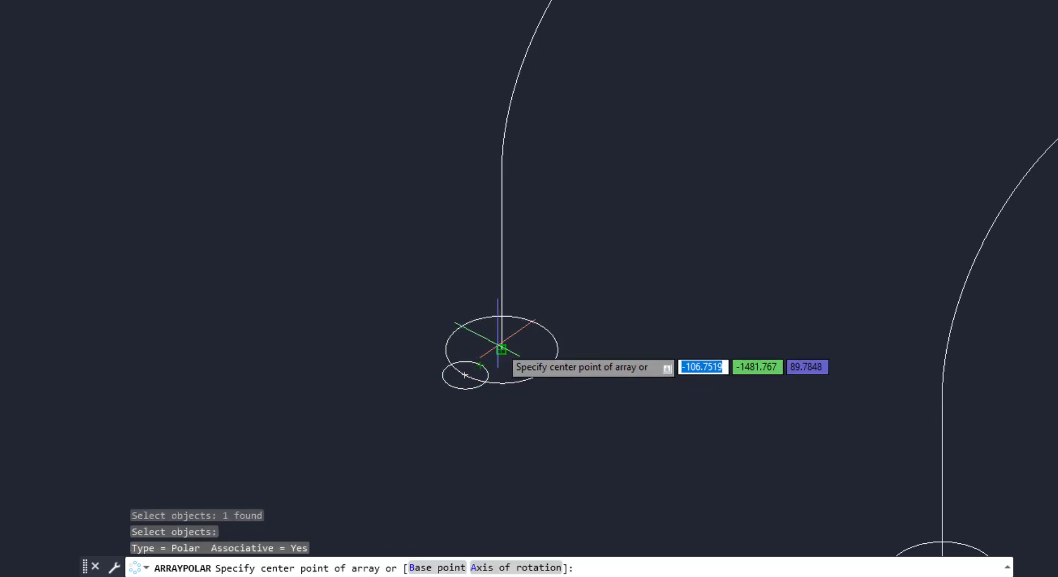
{"action": "left_click", "coordinate": [501, 349]}
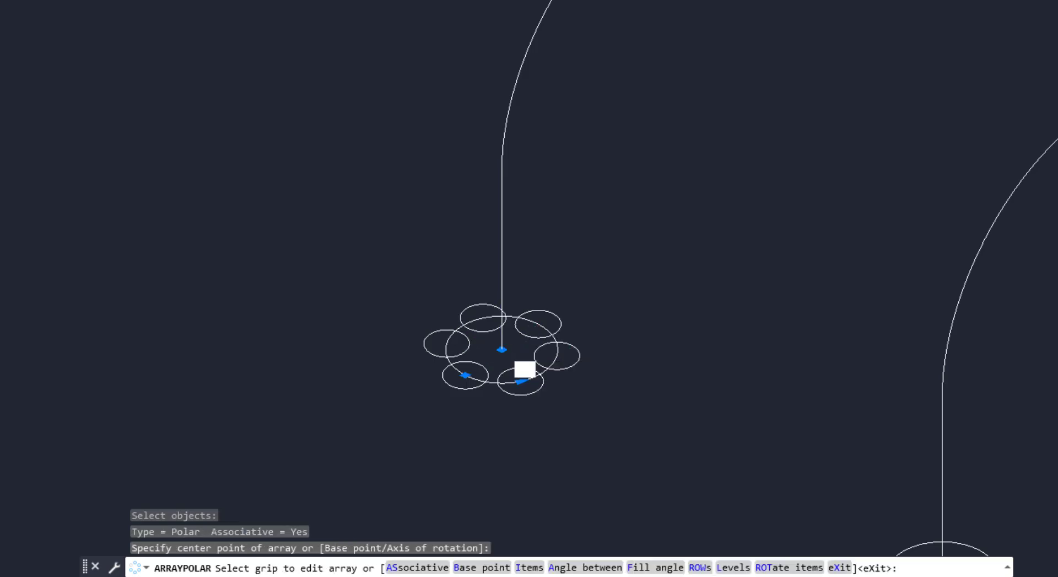
{"action": "key", "text": "Return"}
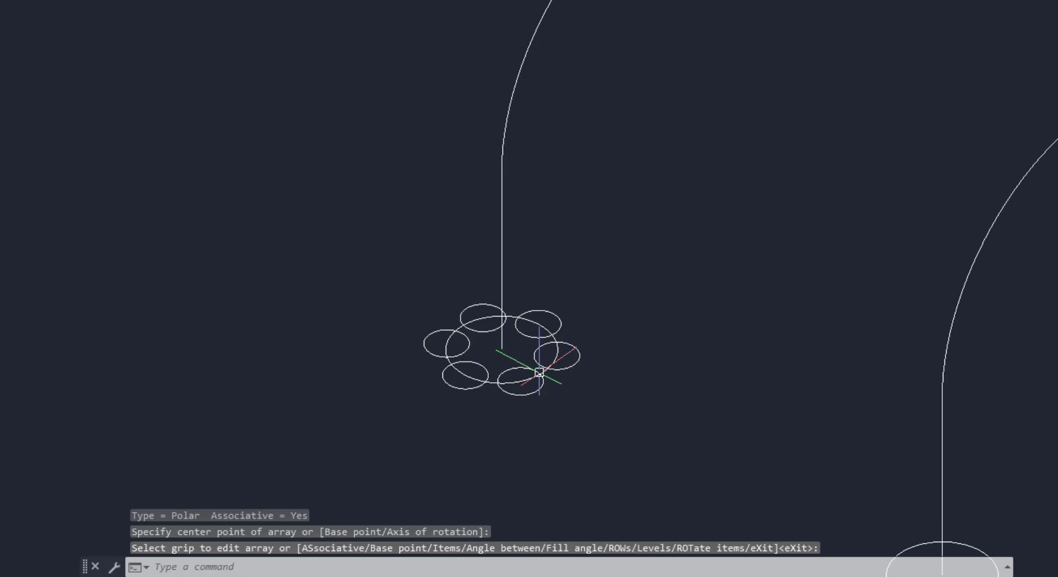
Erase the large base circle of the fifth path
{"action": "type", "text": "E"}
{"action": "key", "text": "Return"}
{"action": "scroll", "coordinate": [548, 377], "scroll_direction": "up", "scroll_amount": 4}
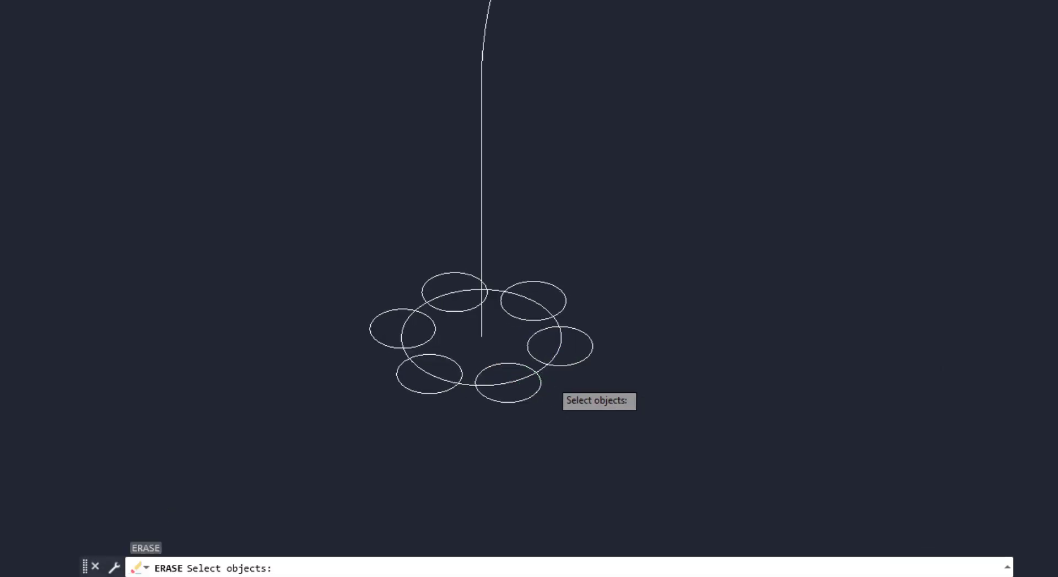
{"action": "left_click", "coordinate": [537, 366]}
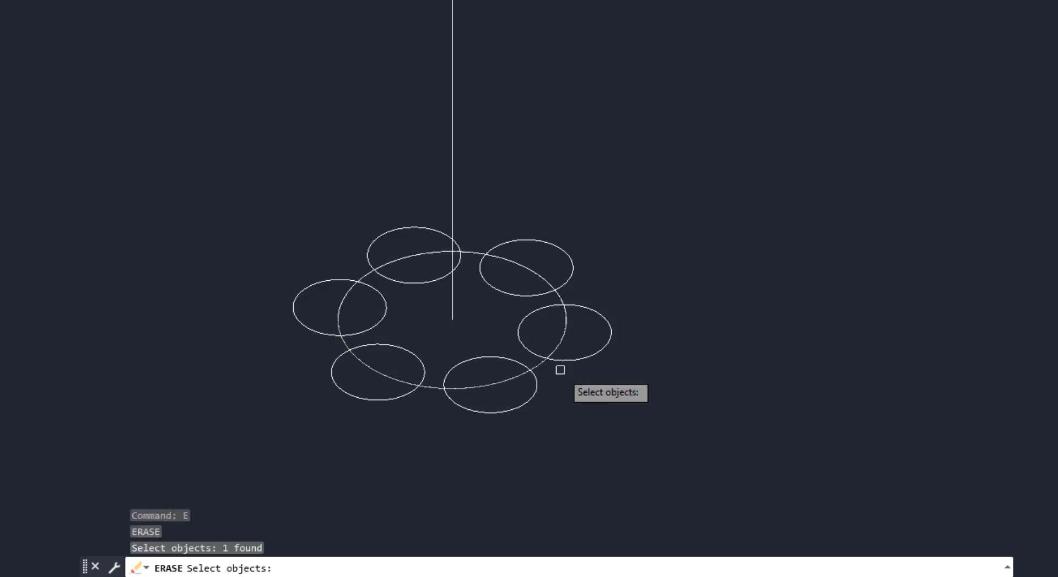
{"action": "key", "text": "Return"}
{"action": "scroll", "coordinate": [435, 398], "scroll_direction": "down", "scroll_amount": 2}
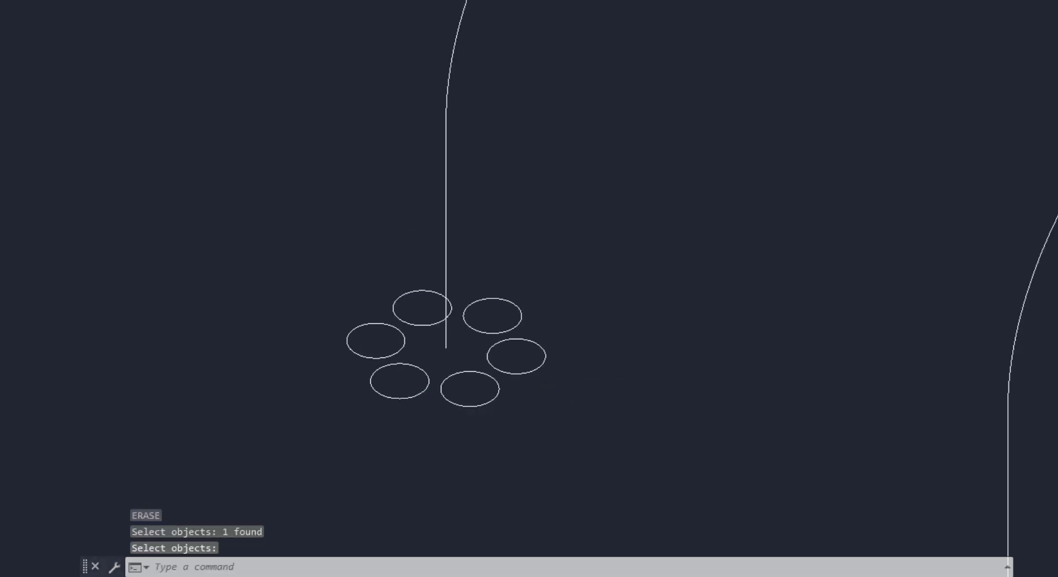
Explode the polar array of small circles
{"action": "middle_click_drag", "start_coordinate": [434, 396], "coordinate": [428, 392], "text": "shift"}
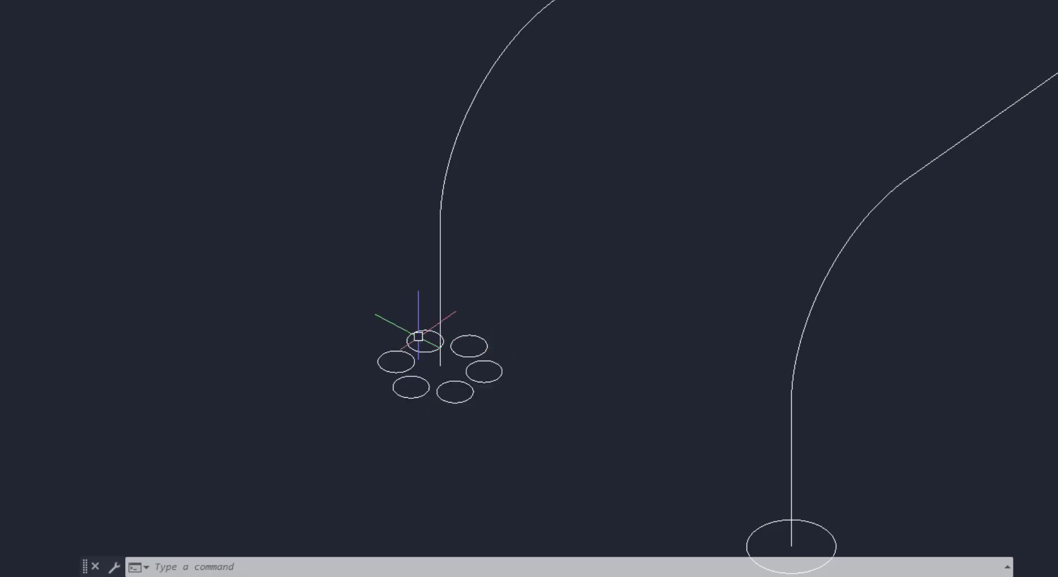
{"action": "scroll", "coordinate": [257, 363], "scroll_direction": "down", "scroll_amount": 3}
{"action": "scroll", "coordinate": [403, 331], "scroll_direction": "up", "scroll_amount": 2}
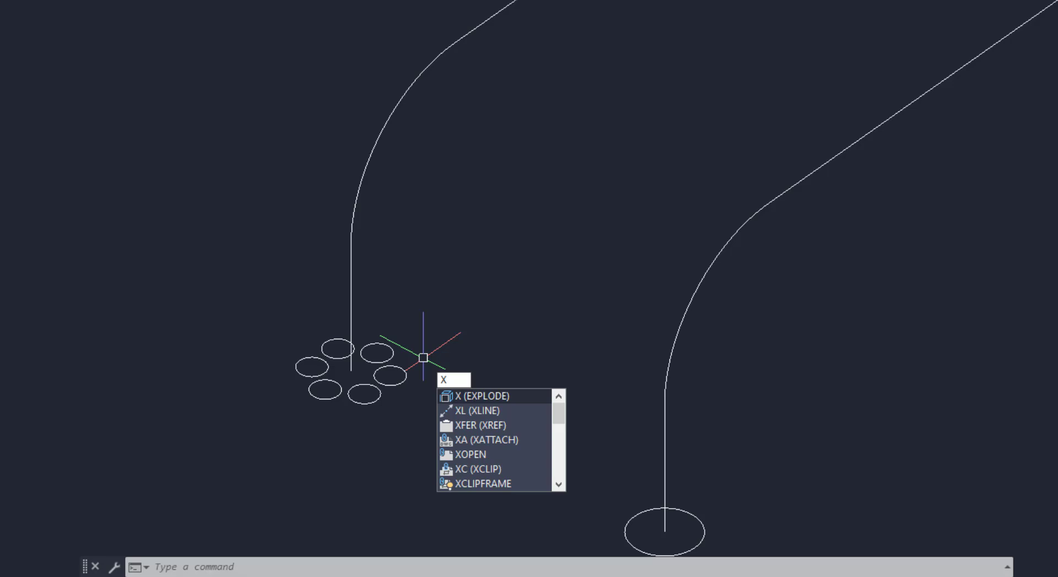
{"action": "key", "text": "Return"}
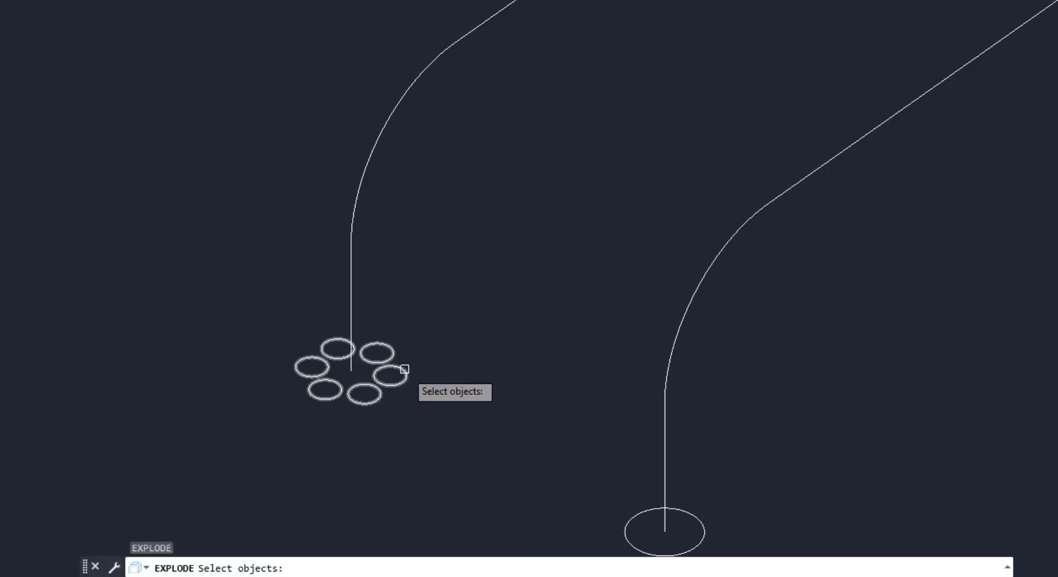
{"action": "left_click", "coordinate": [405, 369]}
{"action": "key", "text": "Return"}
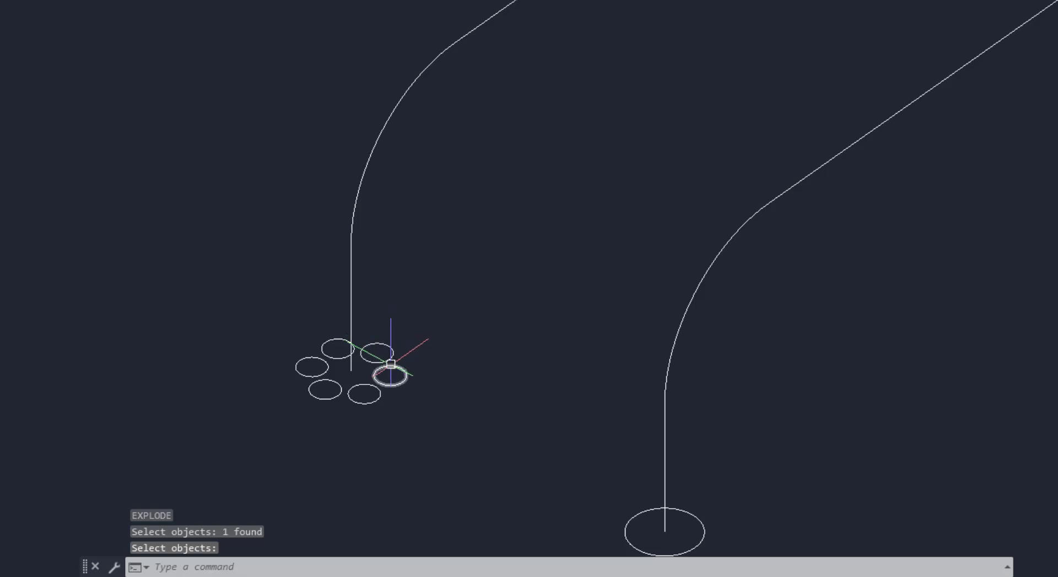
Sweep the six small circles along the fifth path with a twist angle of 1080 degrees
{"action": "scroll", "coordinate": [391, 364], "scroll_direction": "down", "scroll_amount": 2}
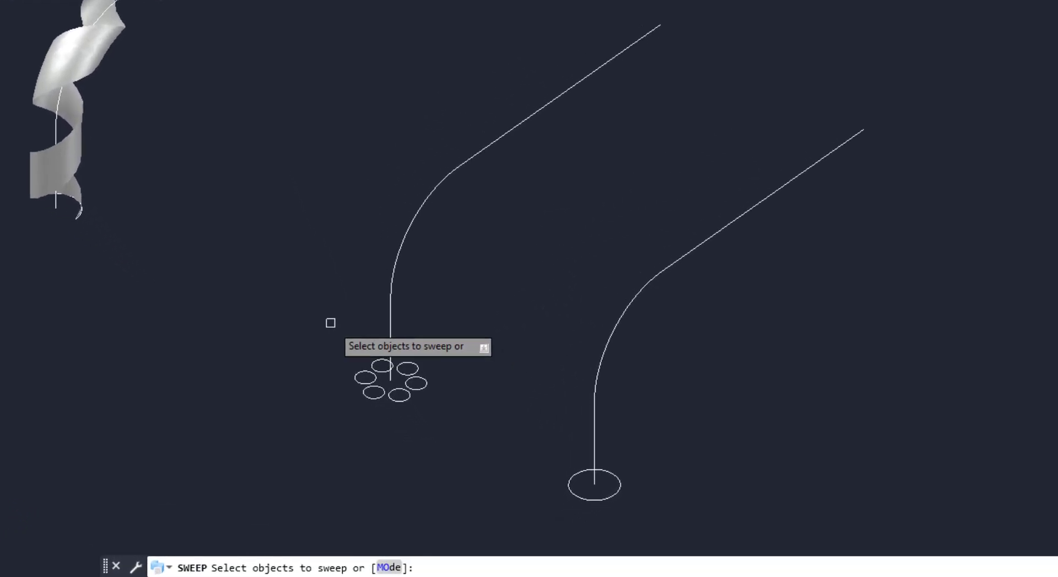
{"action": "left_click", "coordinate": [331, 322]}
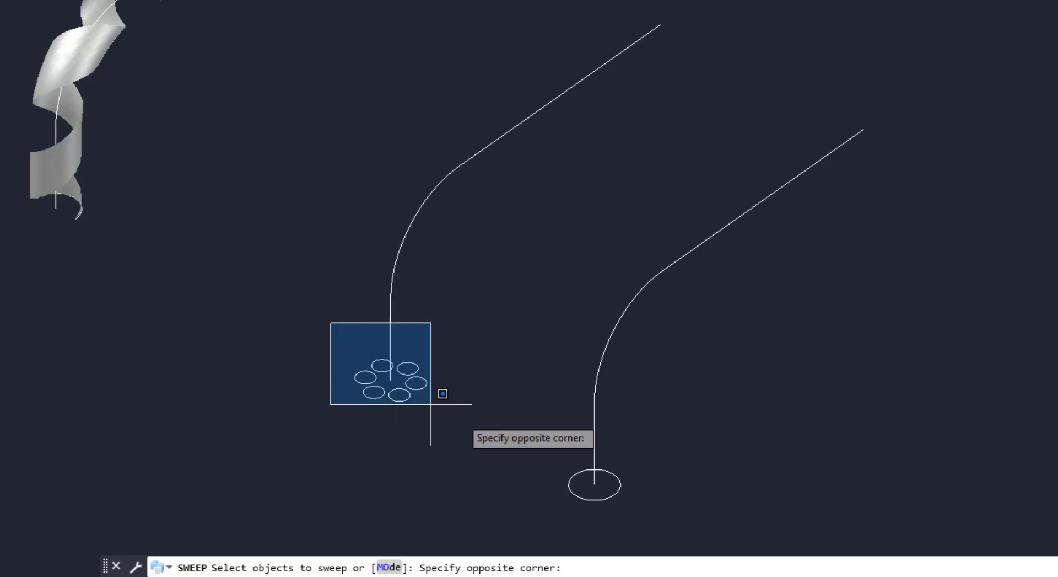
{"action": "left_click", "coordinate": [460, 415]}
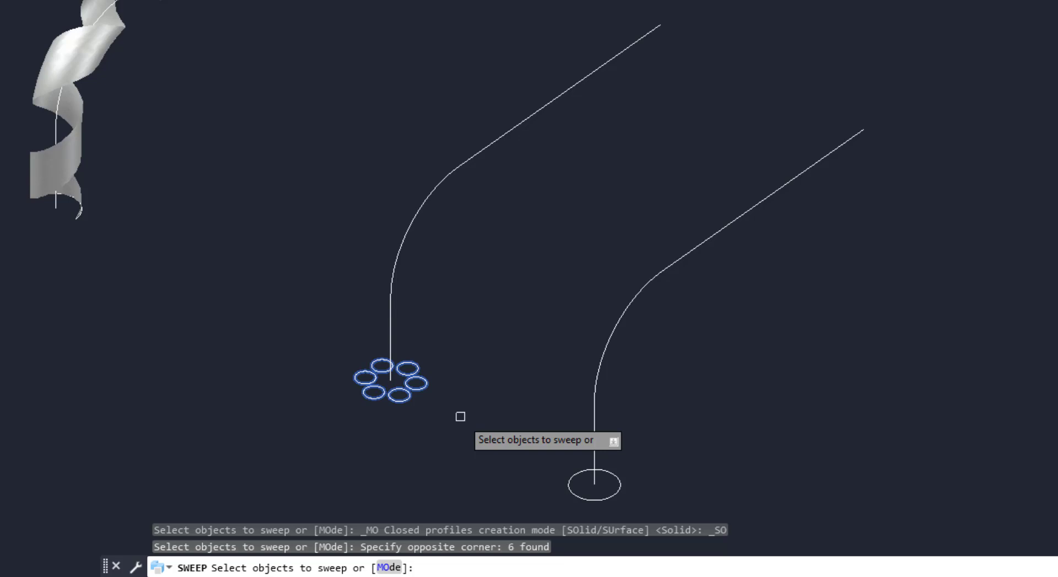
{"action": "key", "text": "Return"}
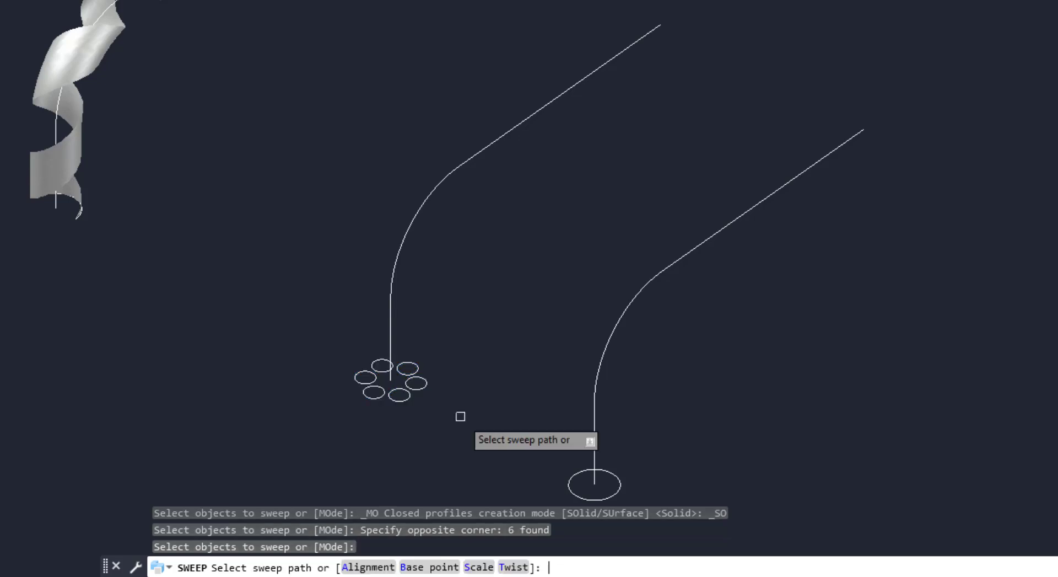
{"action": "left_click", "coordinate": [515, 562]}
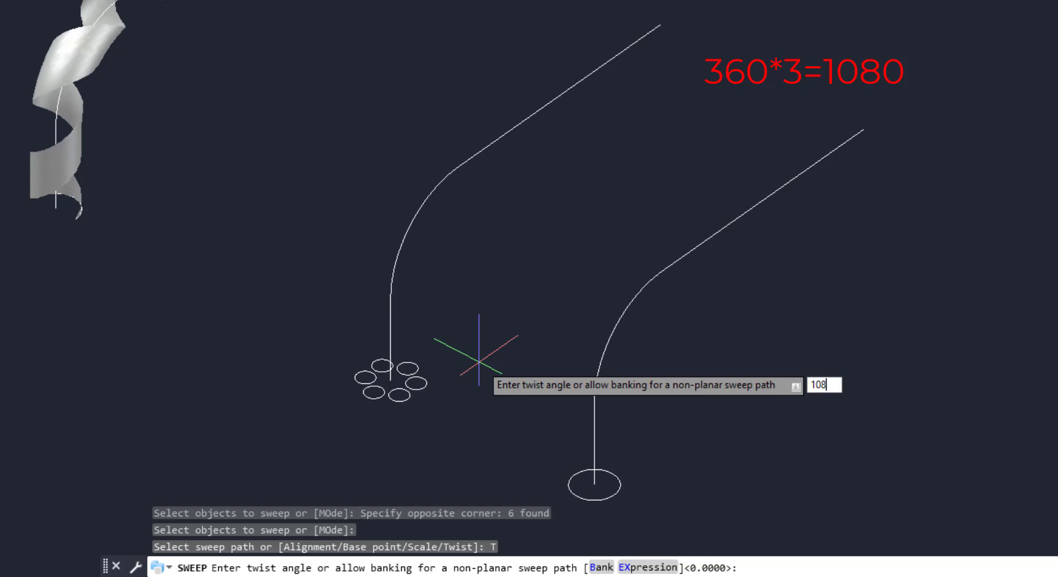
{"action": "type", "text": "1080"}
{"action": "key", "text": "Return"}
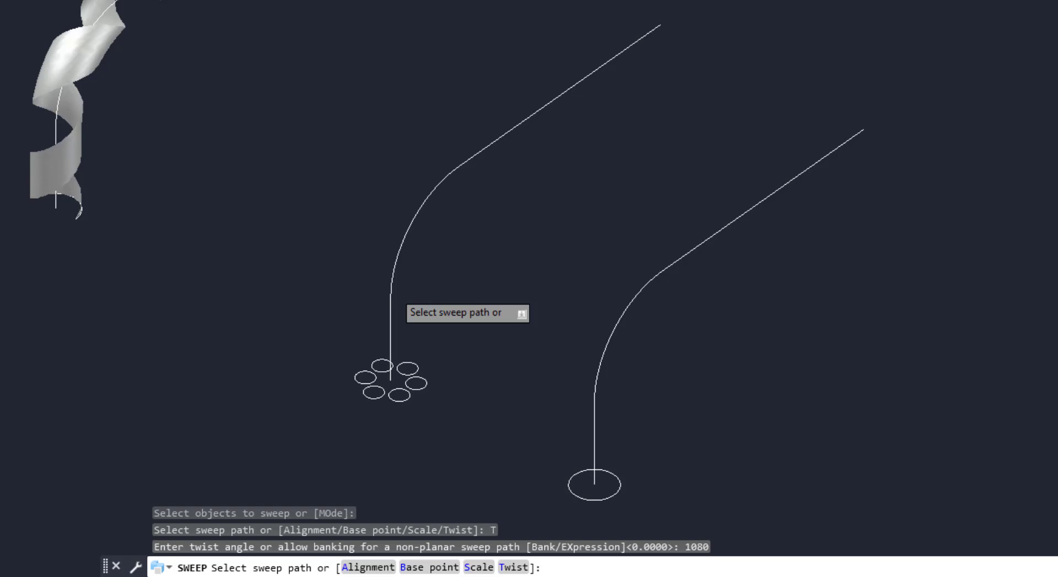
{"action": "left_click", "coordinate": [390, 297]}
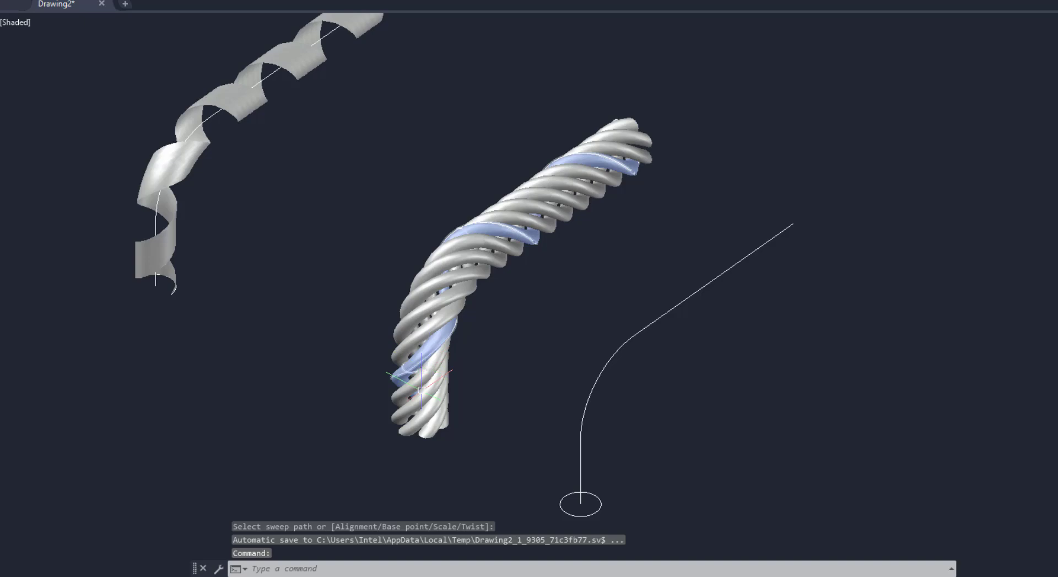
Draw a line straight across the sixth path's base circle through its center
{"action": "scroll", "coordinate": [408, 432], "scroll_direction": "up", "scroll_amount": 2}
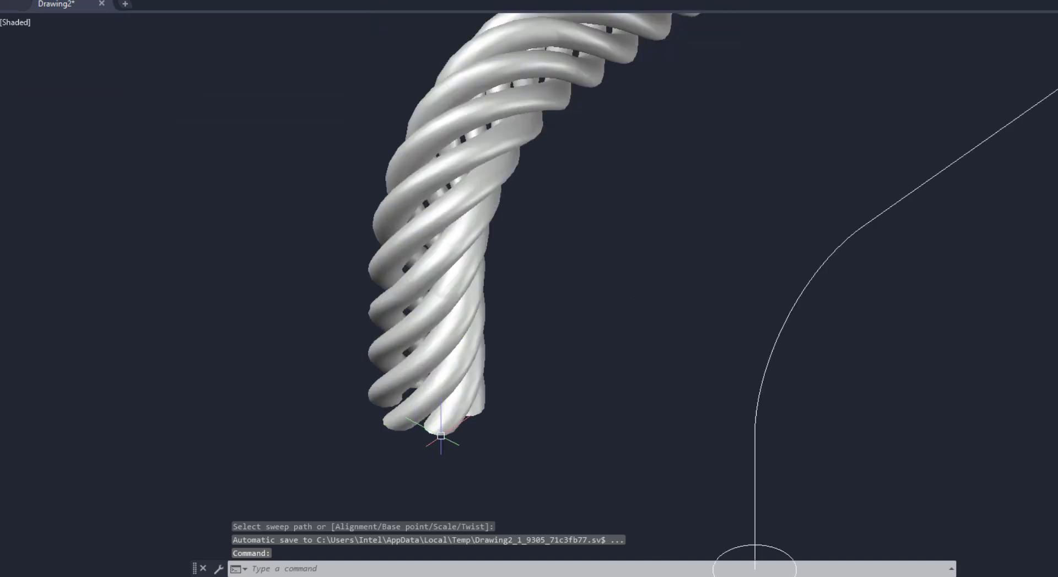
{"action": "middle_click_drag", "start_coordinate": [439, 437], "coordinate": [459, 462], "text": "shift"}
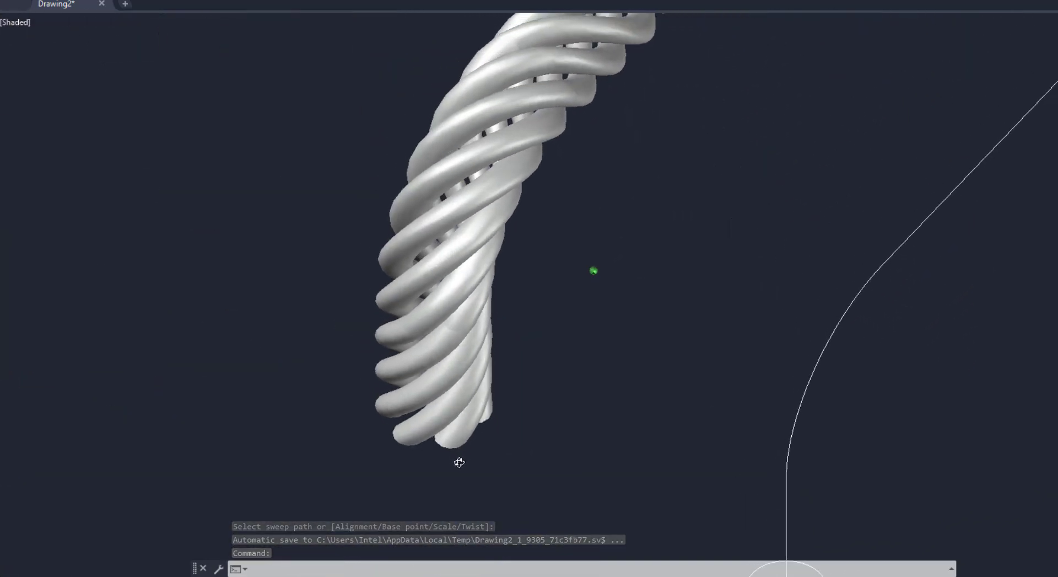
{"action": "scroll", "coordinate": [366, 303], "scroll_direction": "down", "scroll_amount": 2}
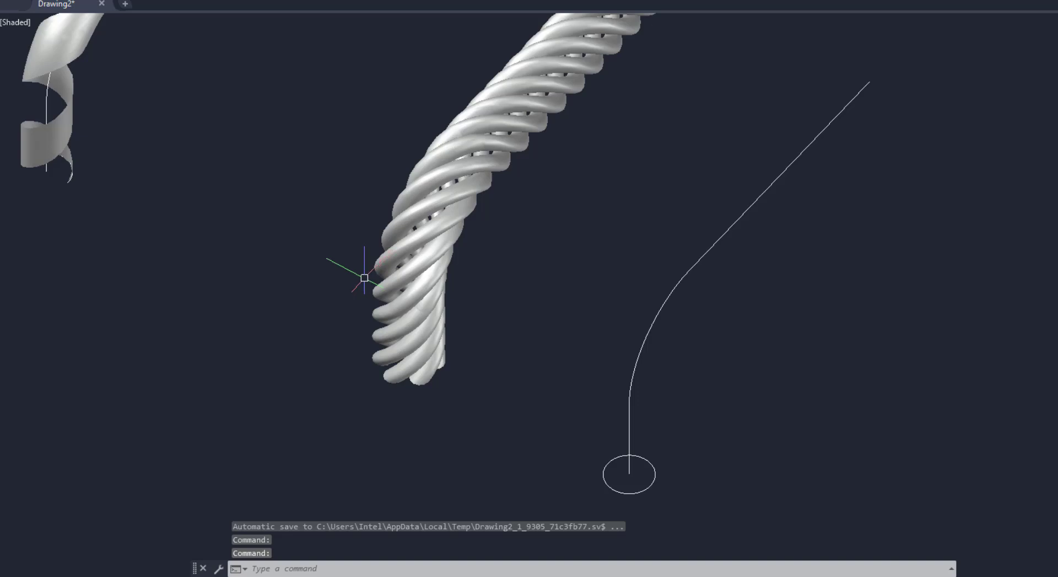
{"action": "scroll", "coordinate": [406, 311], "scroll_direction": "down", "scroll_amount": 2}
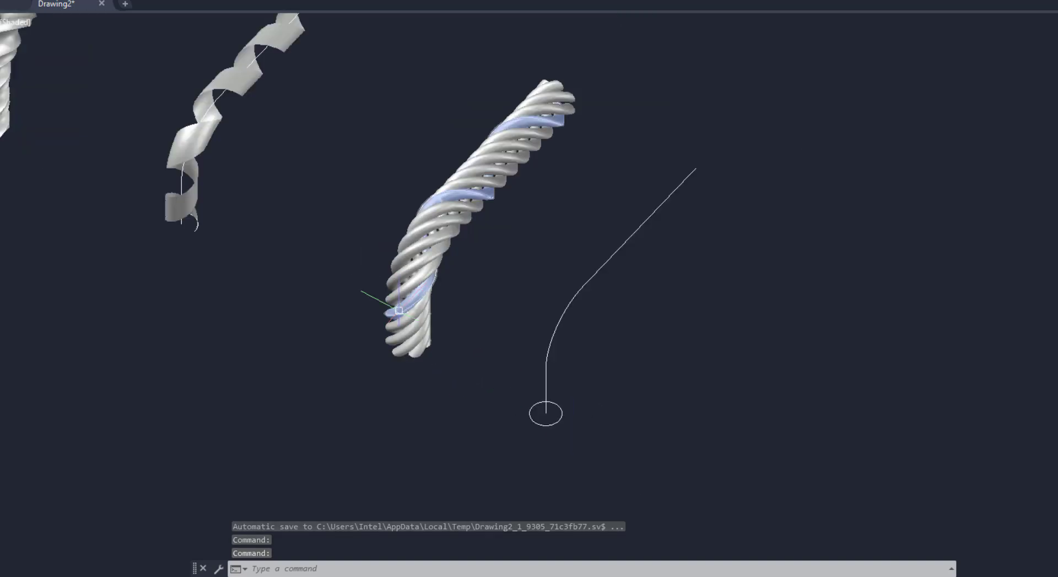
{"action": "scroll", "coordinate": [561, 434], "scroll_direction": "up", "scroll_amount": 3}
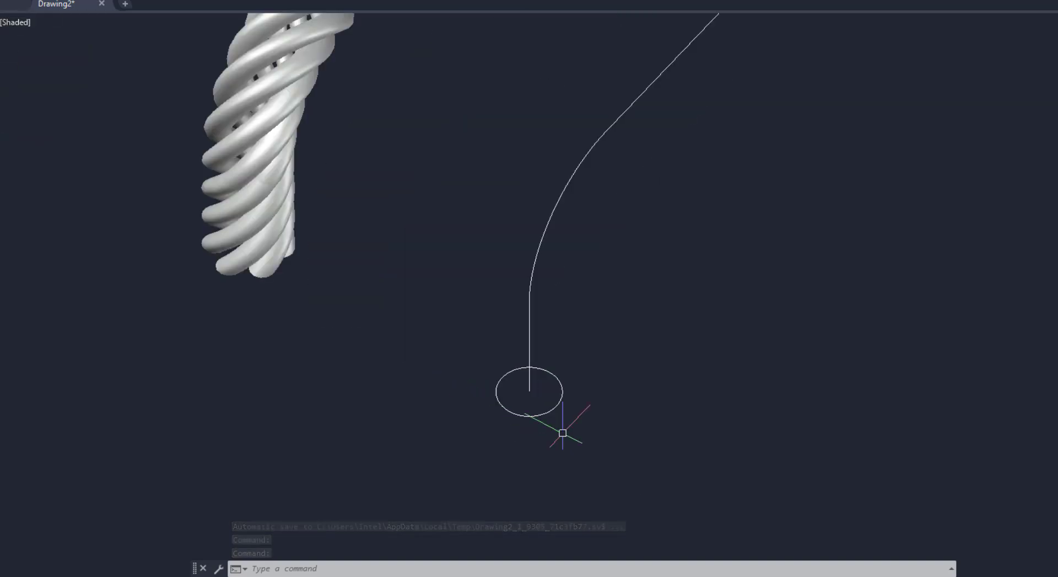
{"action": "type", "text": "l"}
{"action": "key", "text": "Return"}
{"action": "left_click", "coordinate": [556, 405]}
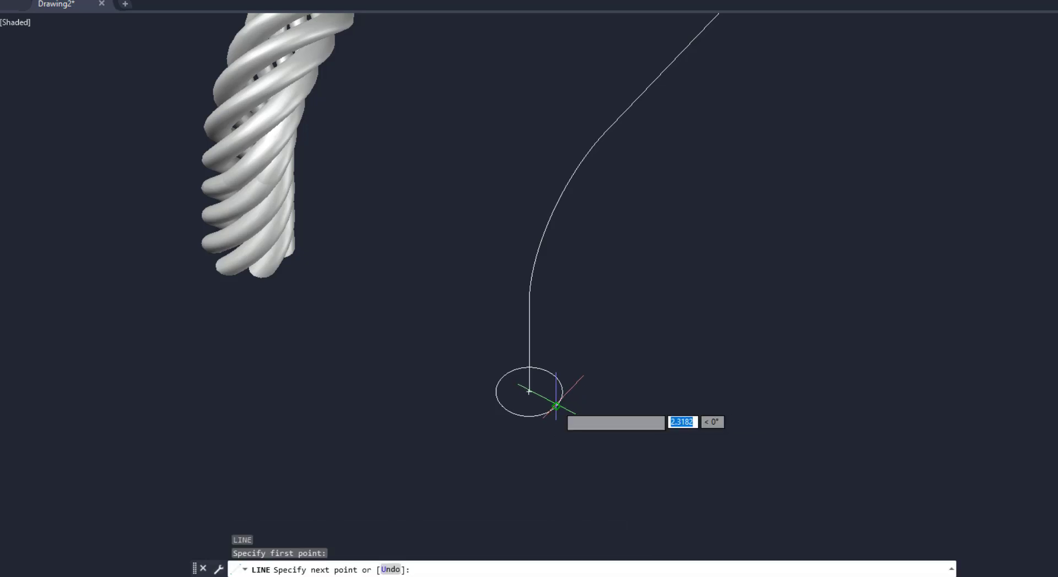
{"action": "left_click", "coordinate": [501, 378]}
{"action": "key", "text": "Return"}
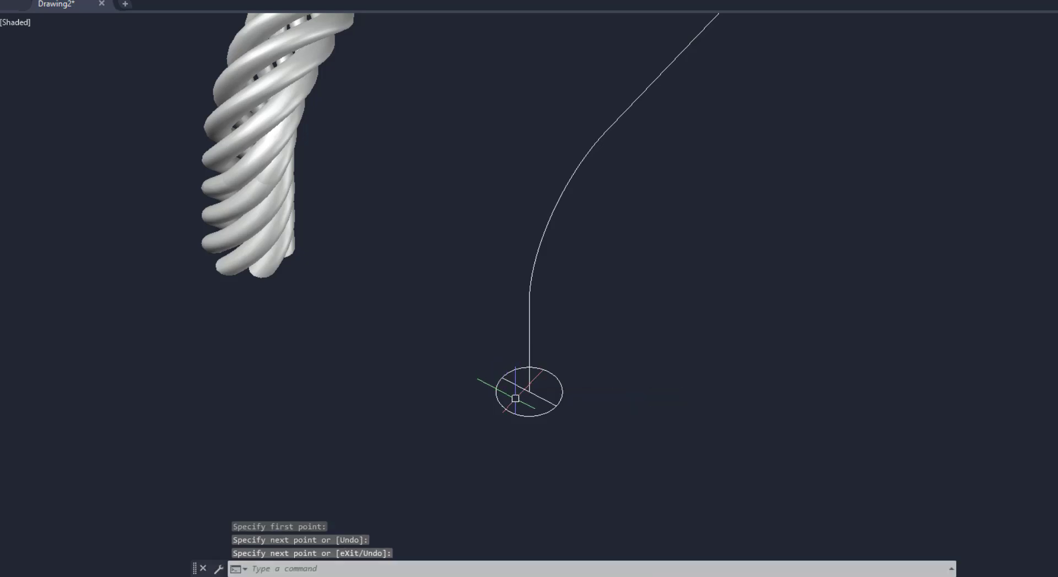
Trim away half of the sixth base circle with the line, then erase the line
{"action": "type", "text": "tr"}
{"action": "key", "text": "Return"}
{"action": "key", "text": "Return"}
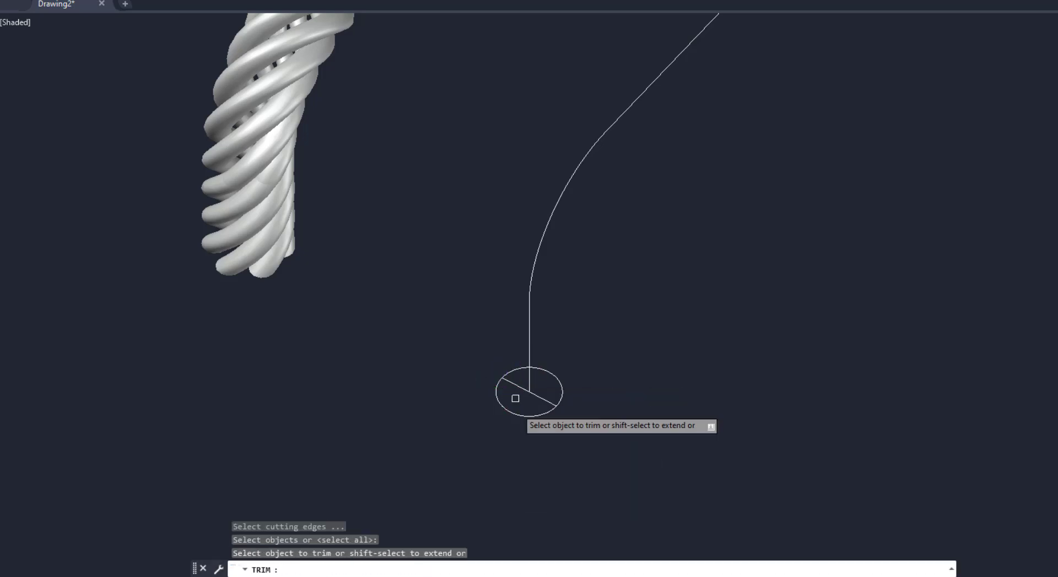
{"action": "left_click", "coordinate": [515, 414]}
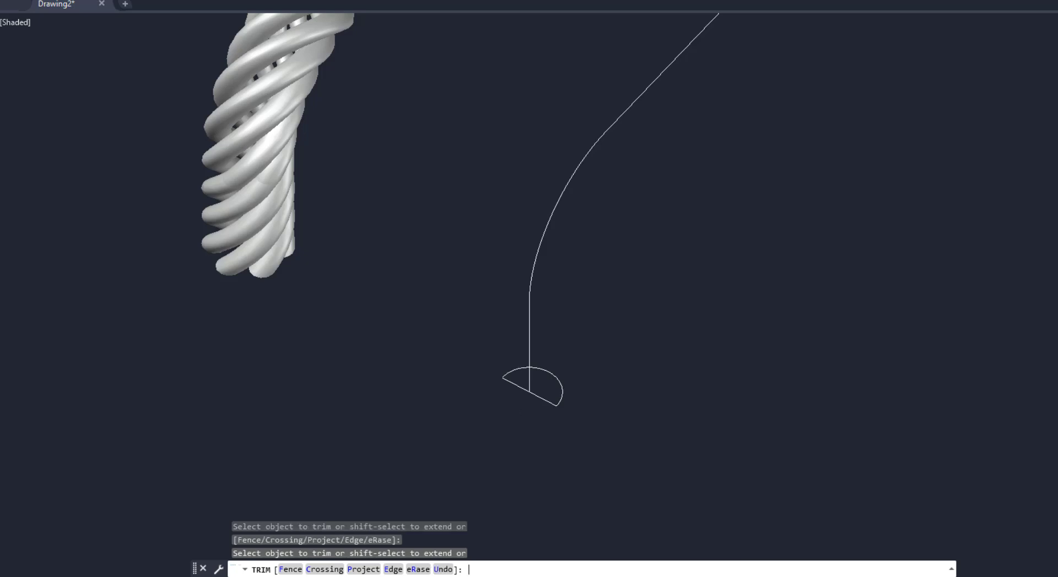
{"action": "key", "text": "Return"}
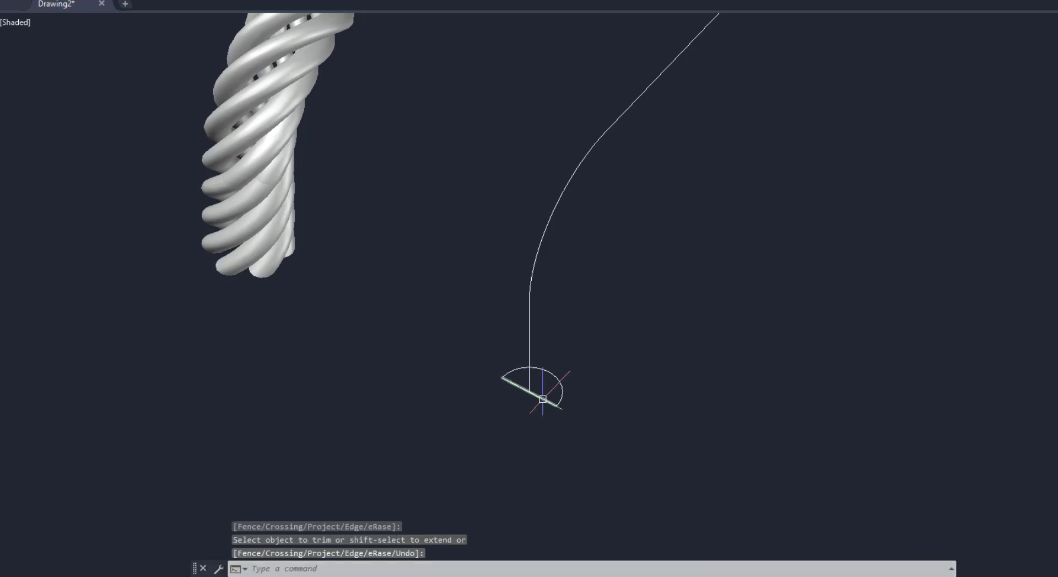
{"action": "left_click", "coordinate": [543, 398]}
{"action": "key", "text": "Delete"}
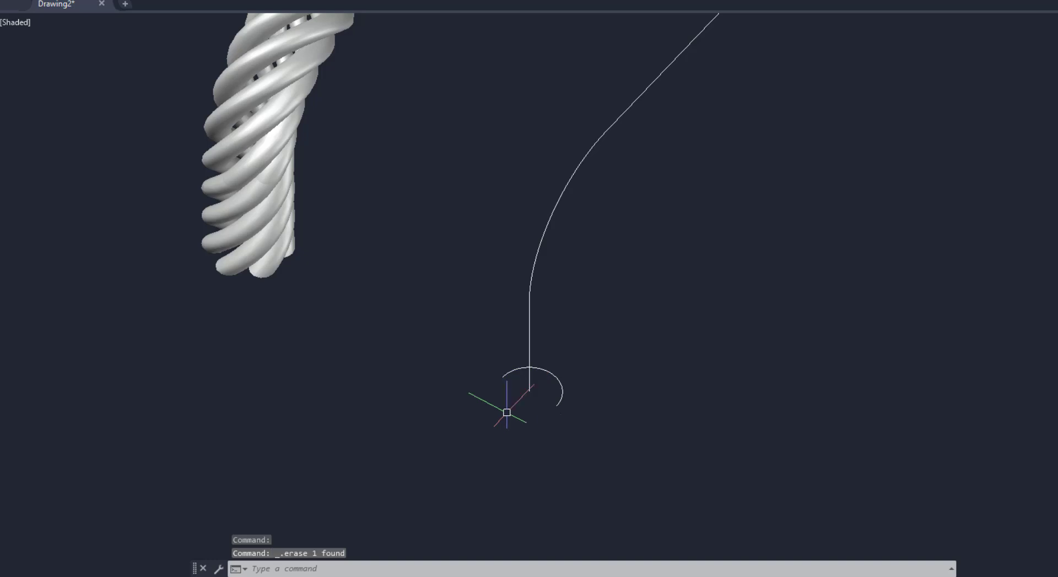
Sweep the semicircular arc along the sixth path, specifying a custom base point for the profile
{"action": "scroll", "coordinate": [488, 387], "scroll_direction": "down", "scroll_amount": 2}
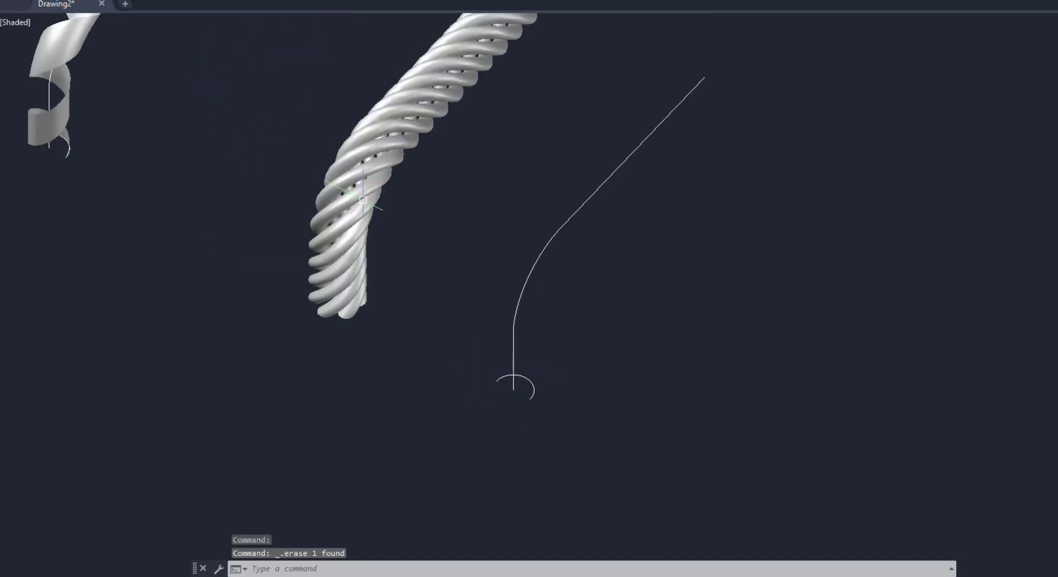
{"action": "type", "text": "sw"}
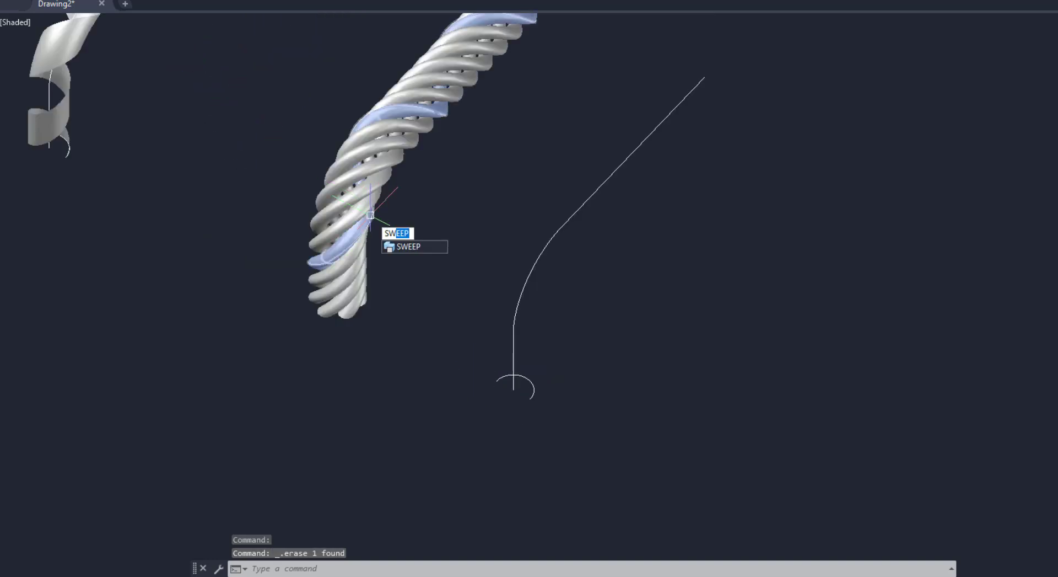
{"action": "key", "text": "Return"}
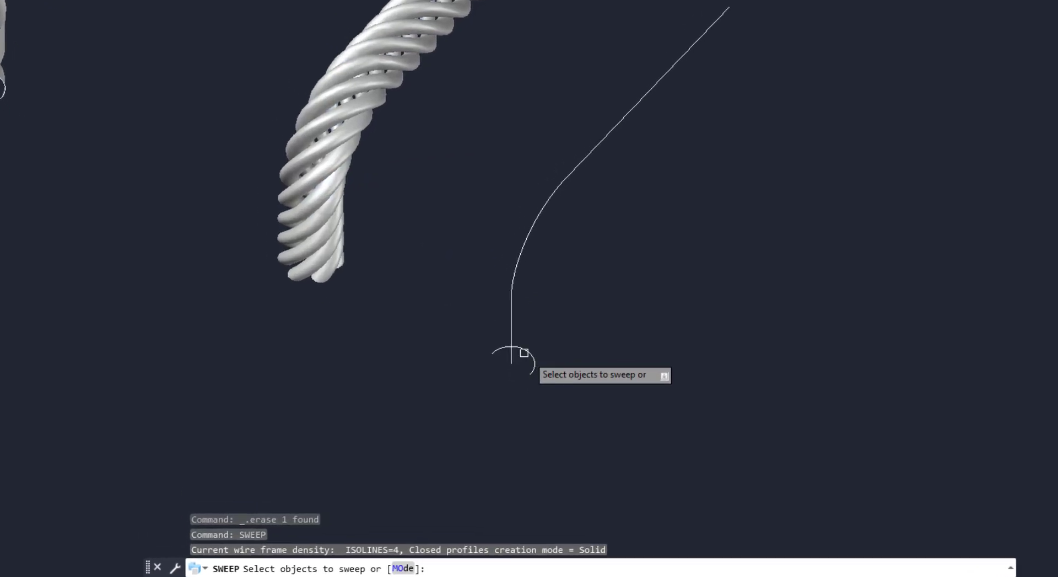
{"action": "left_click", "coordinate": [530, 355]}
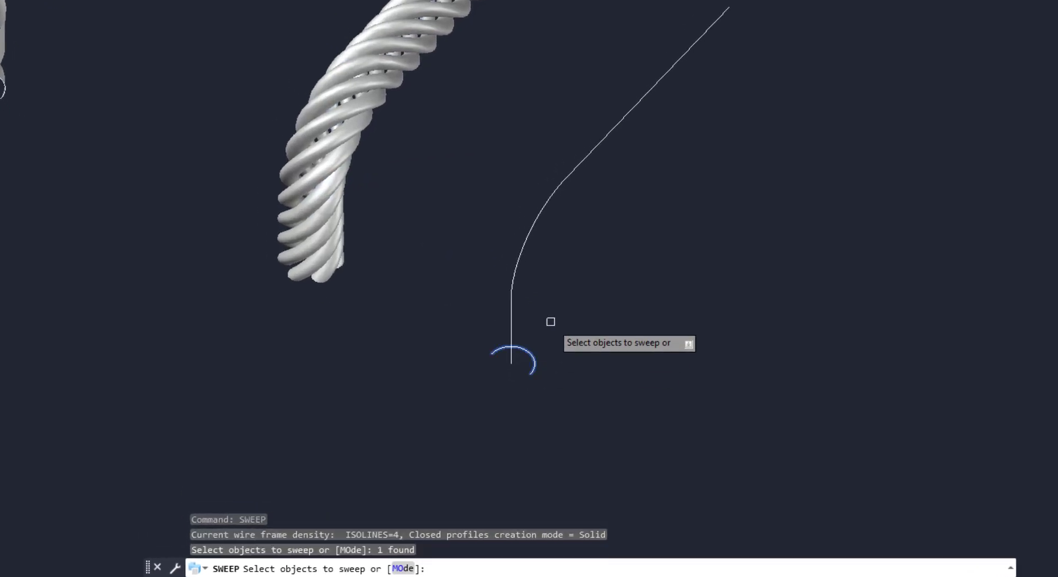
{"action": "key", "text": "Return"}
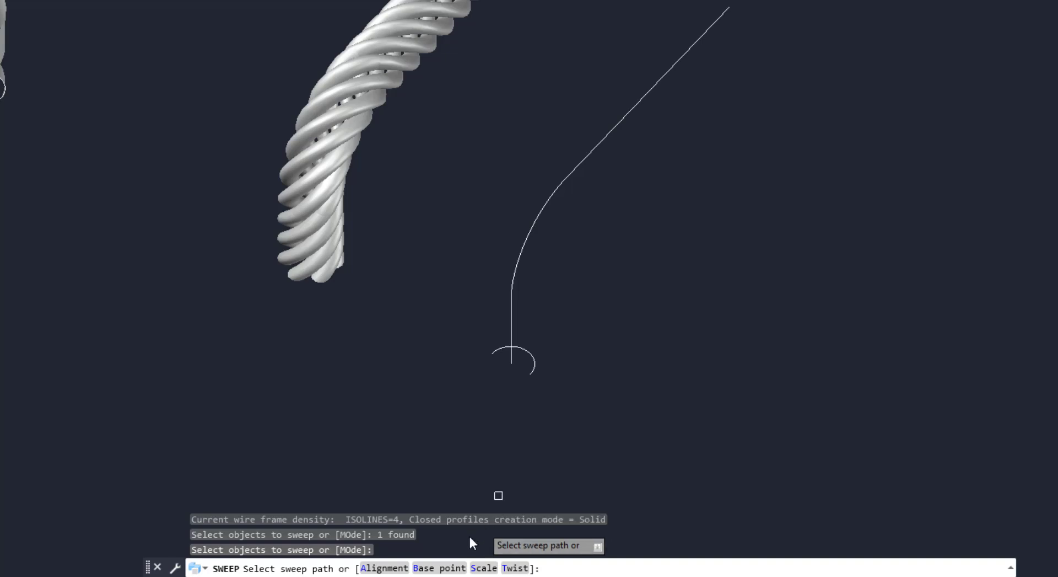
{"action": "left_click", "coordinate": [445, 568]}
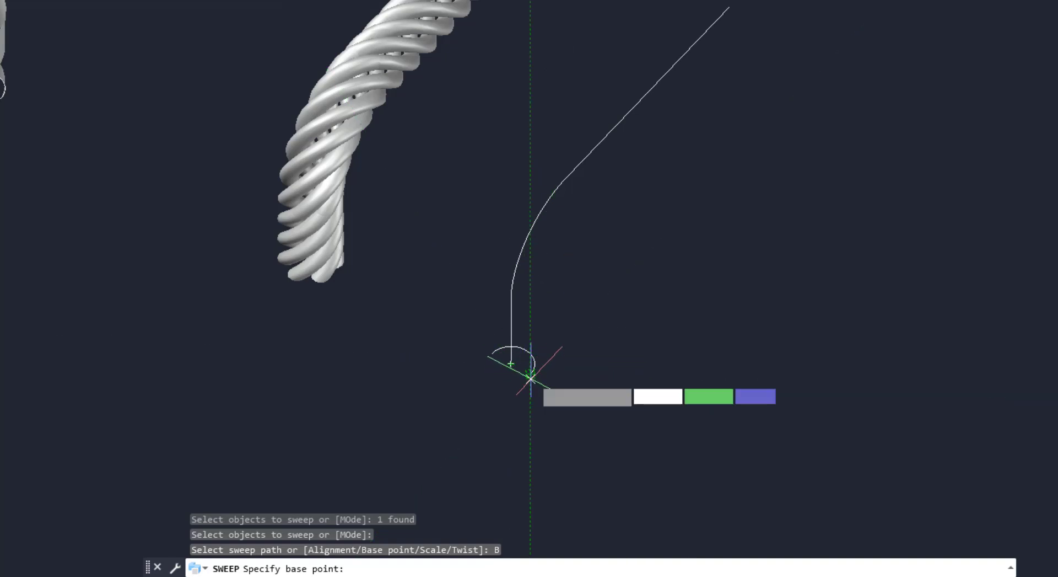
{"action": "left_click", "coordinate": [531, 374]}
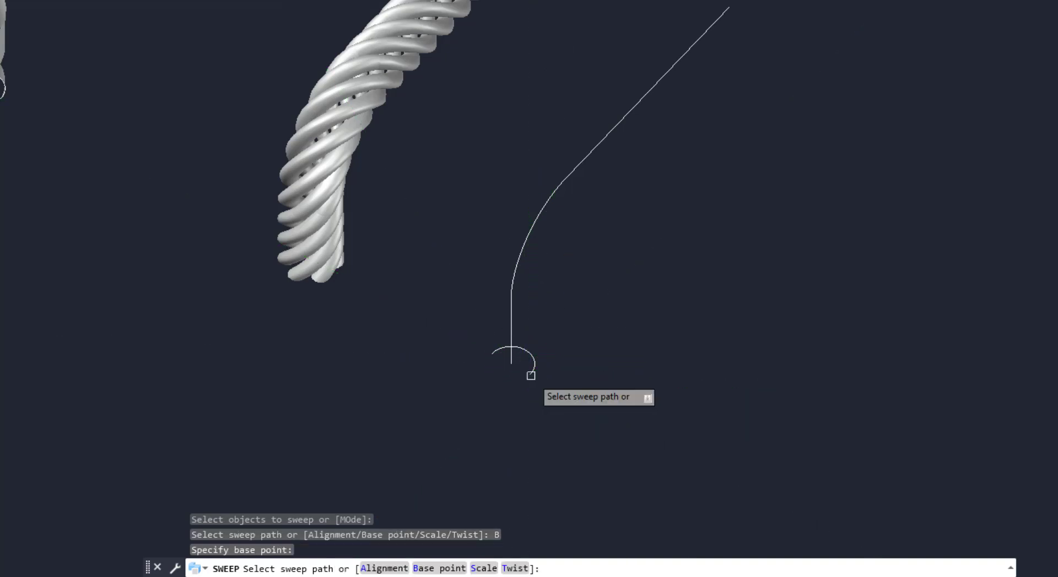
{"action": "left_click", "coordinate": [513, 278]}
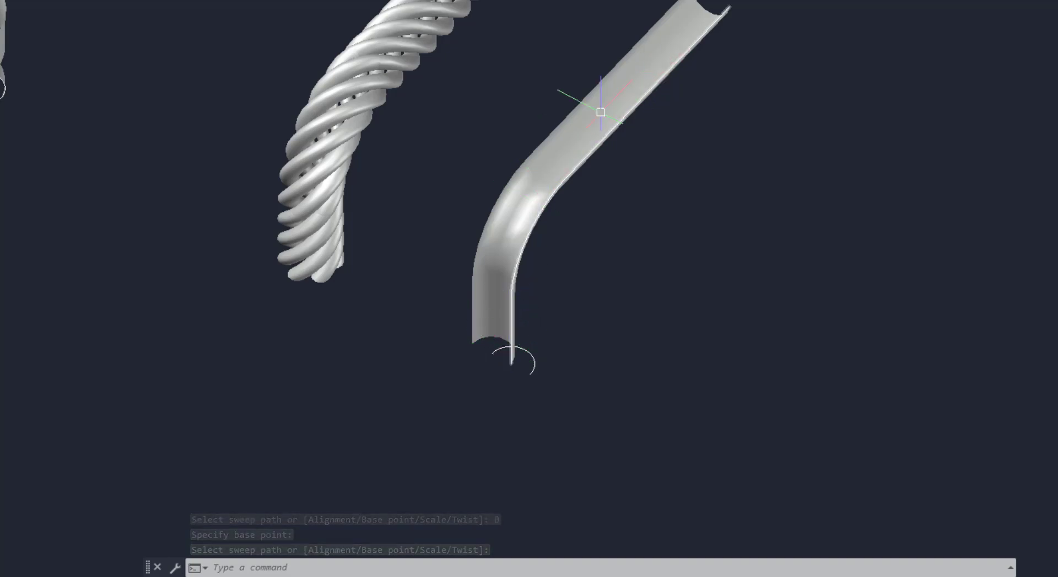
Draw a small rectangle near the base of the seventh path
{"action": "scroll", "coordinate": [517, 226], "scroll_direction": "down", "scroll_amount": 2}
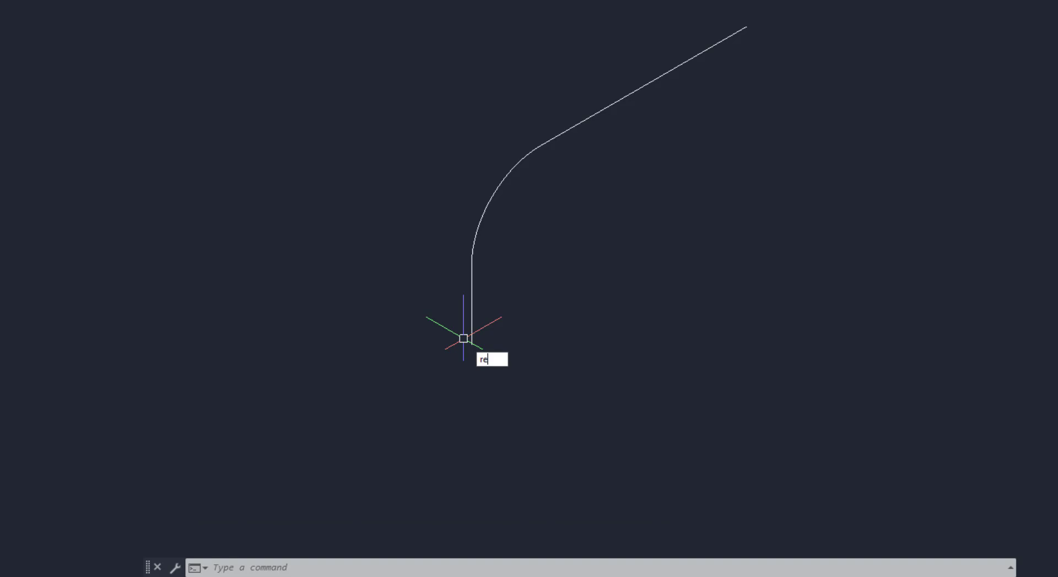
{"action": "type", "text": "c"}
{"action": "key", "text": "Return"}
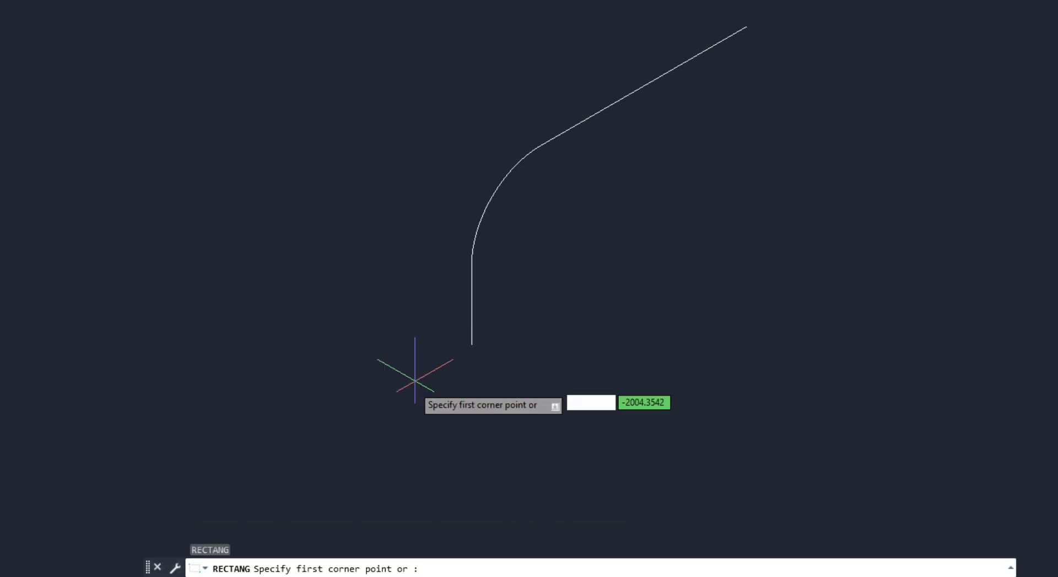
{"action": "left_click", "coordinate": [411, 376]}
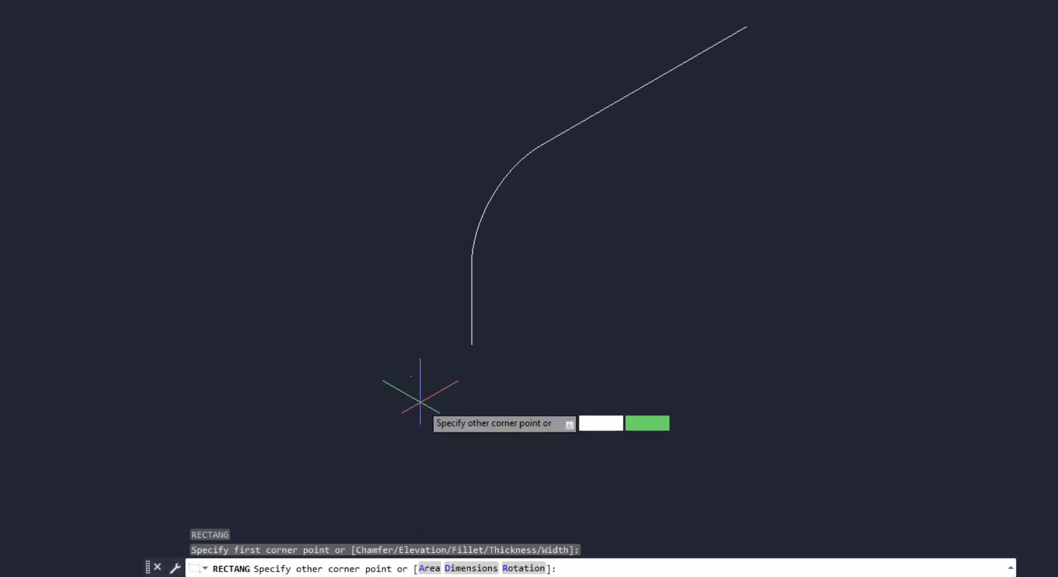
{"action": "left_click", "coordinate": [421, 407]}
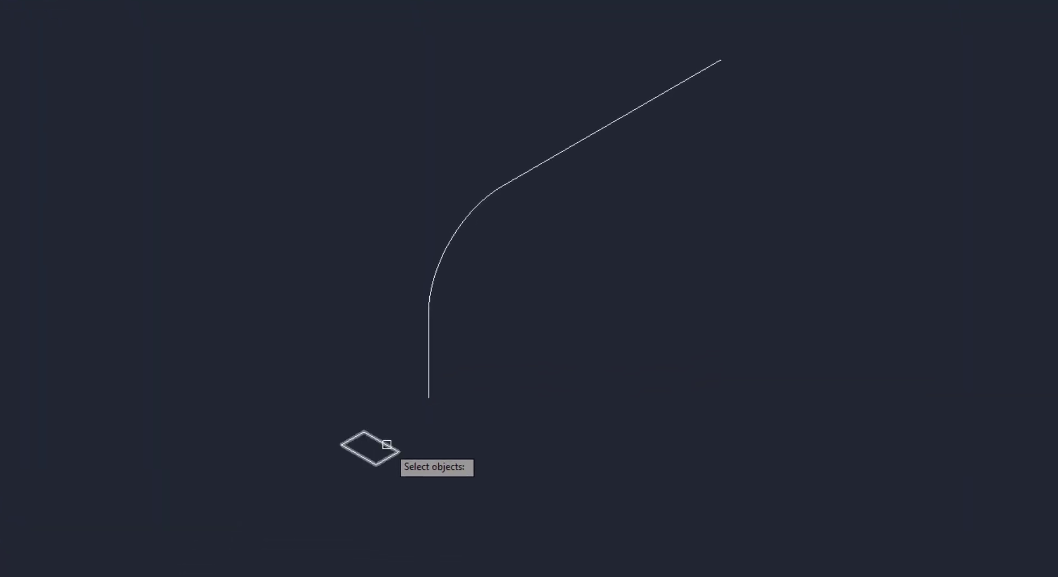
Rotate the rectangle 150 degrees in 3D about a base point on it
{"action": "left_click", "coordinate": [382, 445]}
{"action": "key", "text": "Return"}
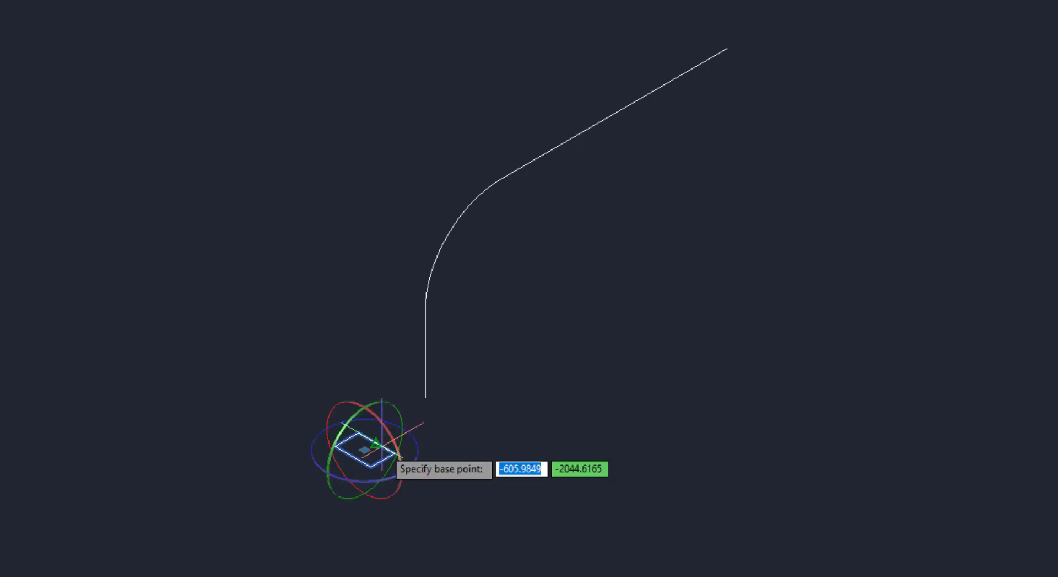
{"action": "left_click", "coordinate": [381, 402]}
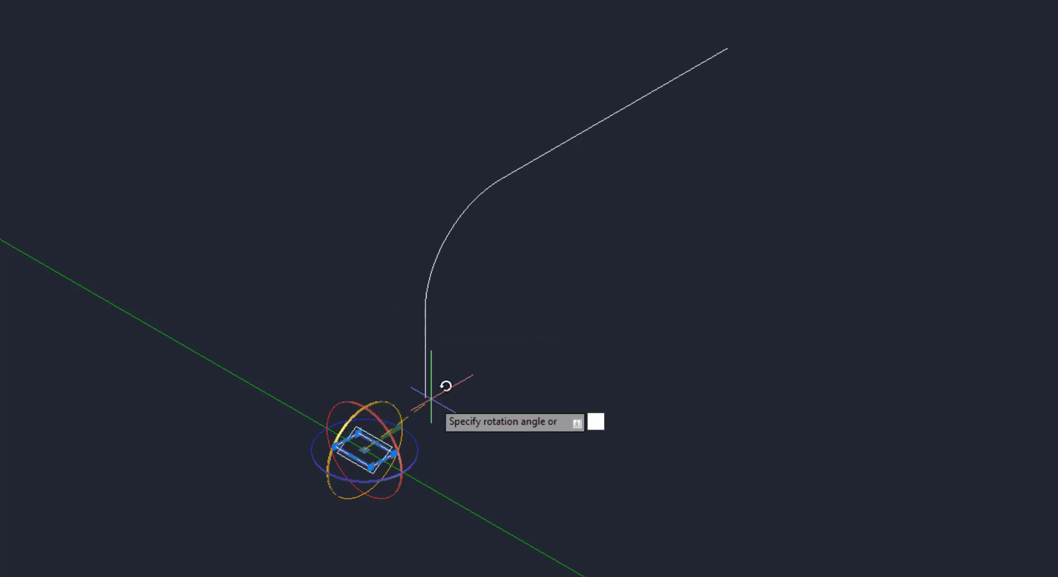
{"action": "type", "text": "150"}
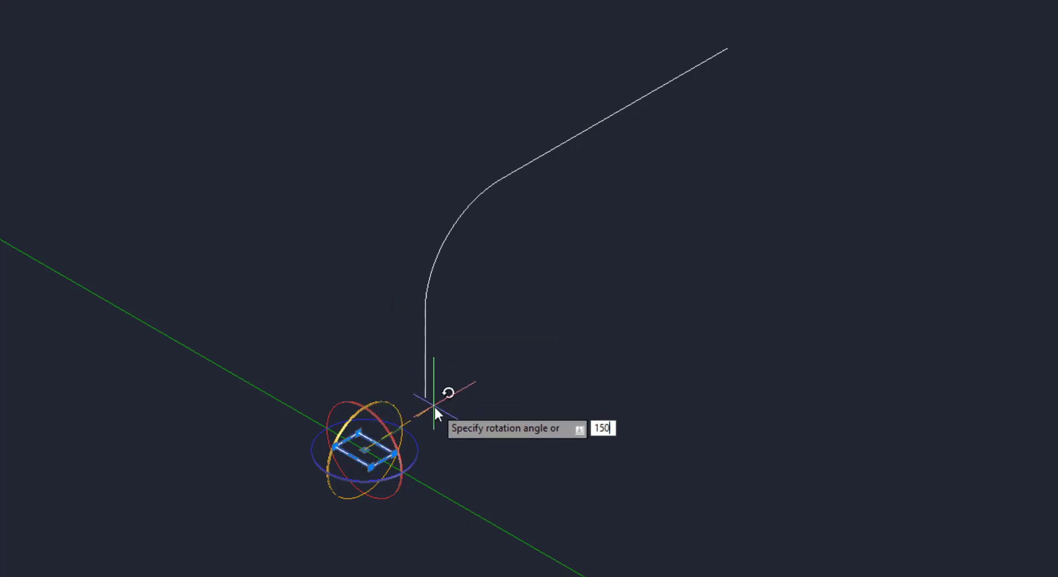
{"action": "key", "text": "Return"}
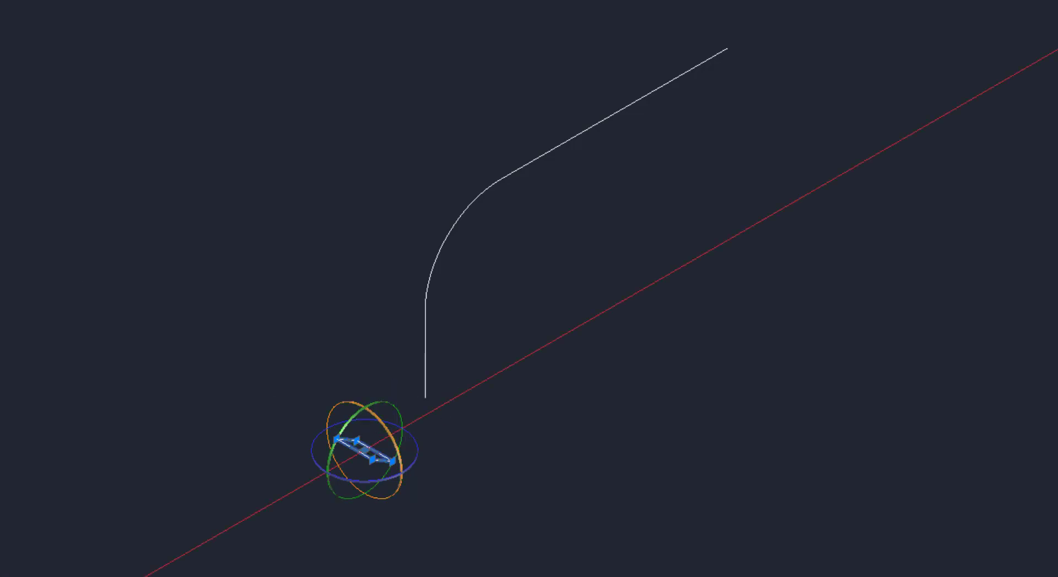
{"action": "scroll", "coordinate": [439, 408], "scroll_direction": "up", "scroll_amount": 2}
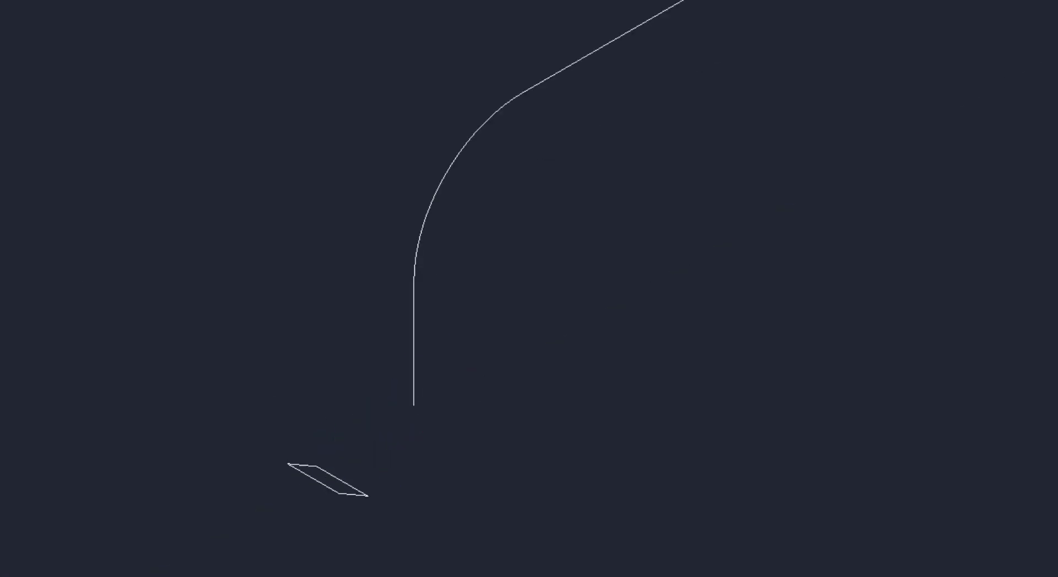
Sweep the rectangle along the seventh path with the Alignment option set to No
{"action": "middle_click_drag", "start_coordinate": [394, 457], "coordinate": [371, 483]}
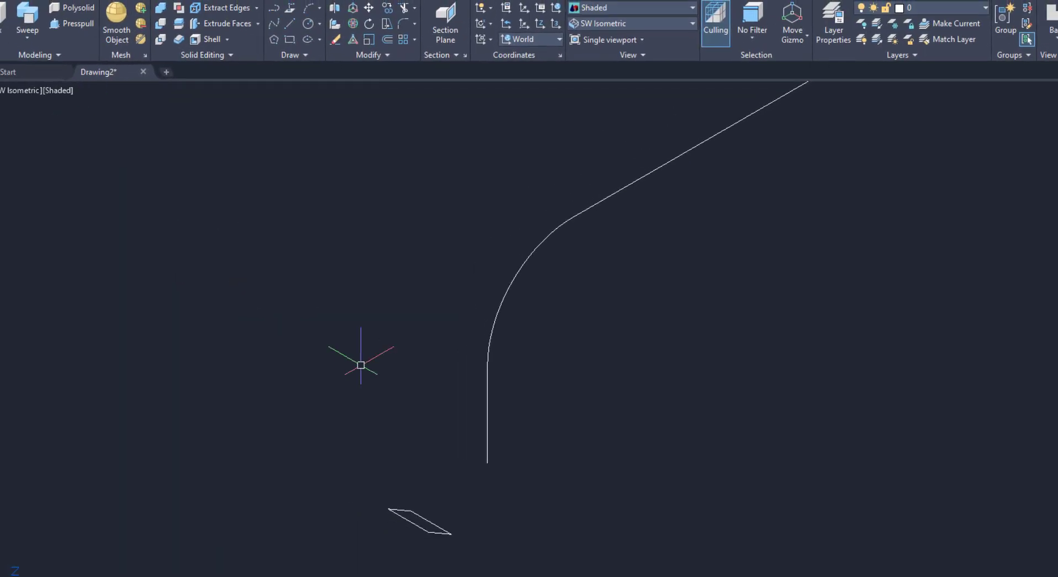
{"action": "type", "text": "sw"}
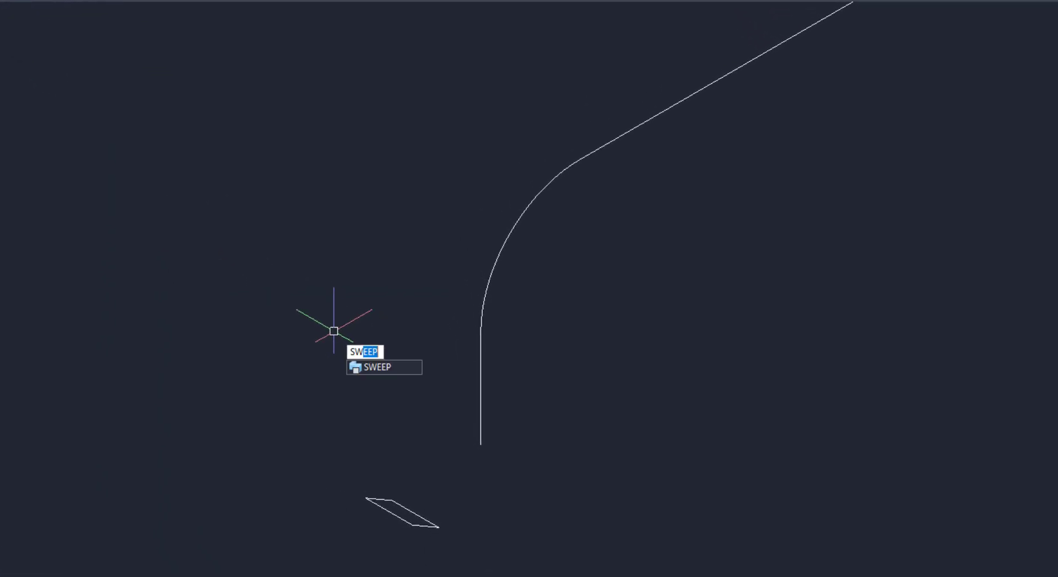
{"action": "key", "text": "Return"}
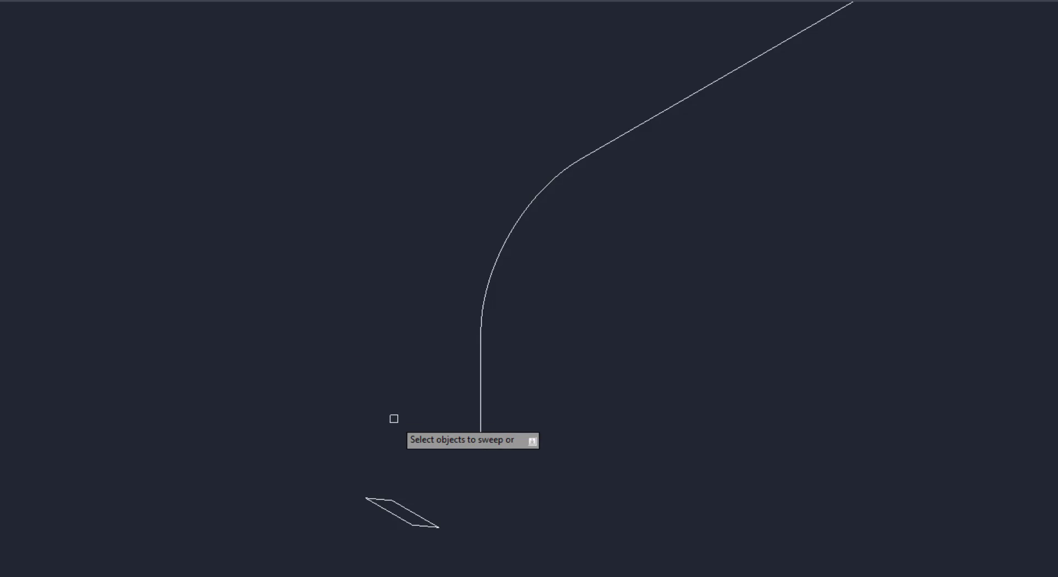
{"action": "left_click", "coordinate": [417, 511]}
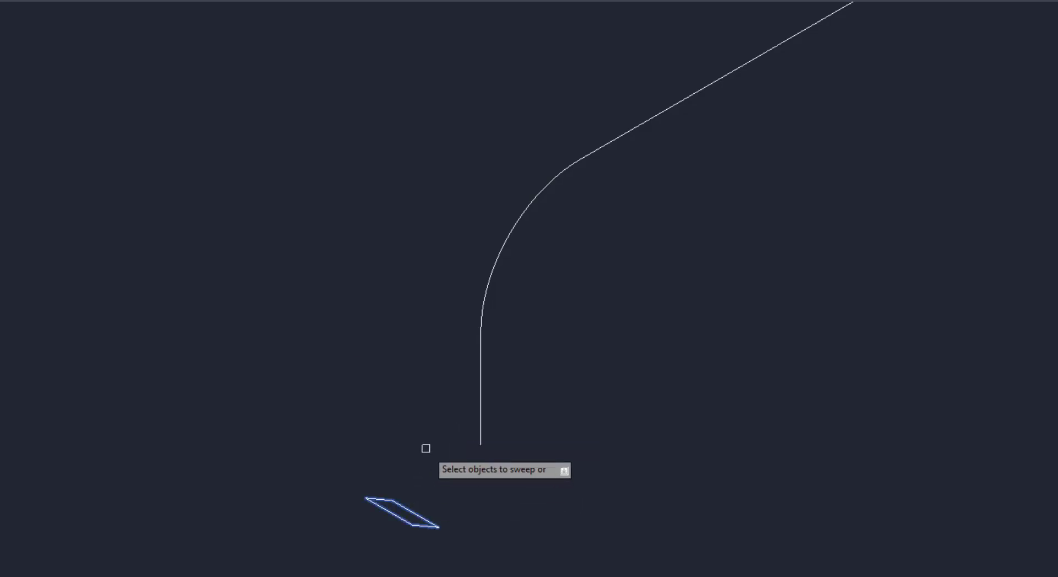
{"action": "key", "text": "Return"}
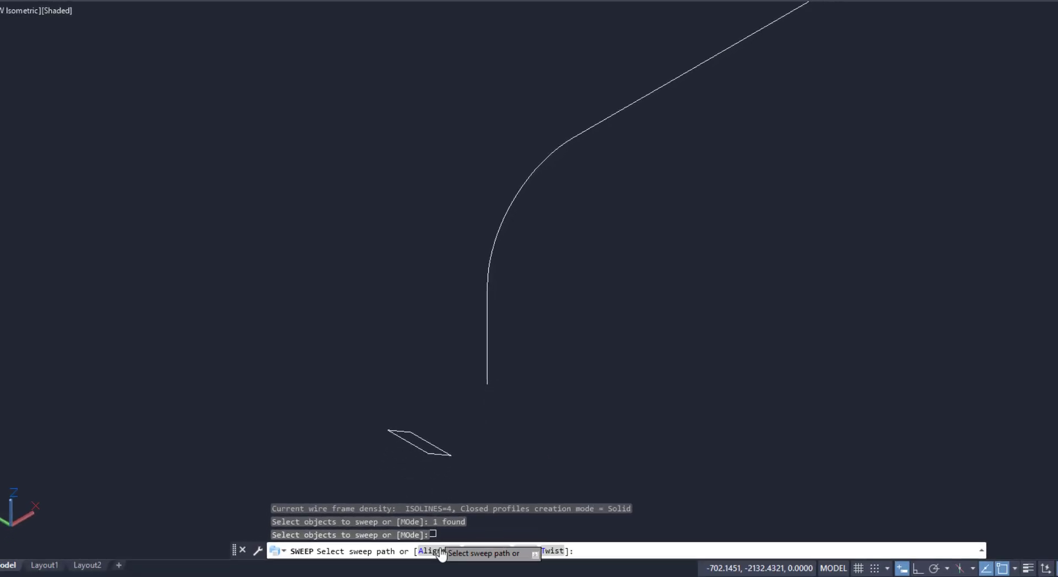
{"action": "type", "text": "A"}
{"action": "key", "text": "Return"}
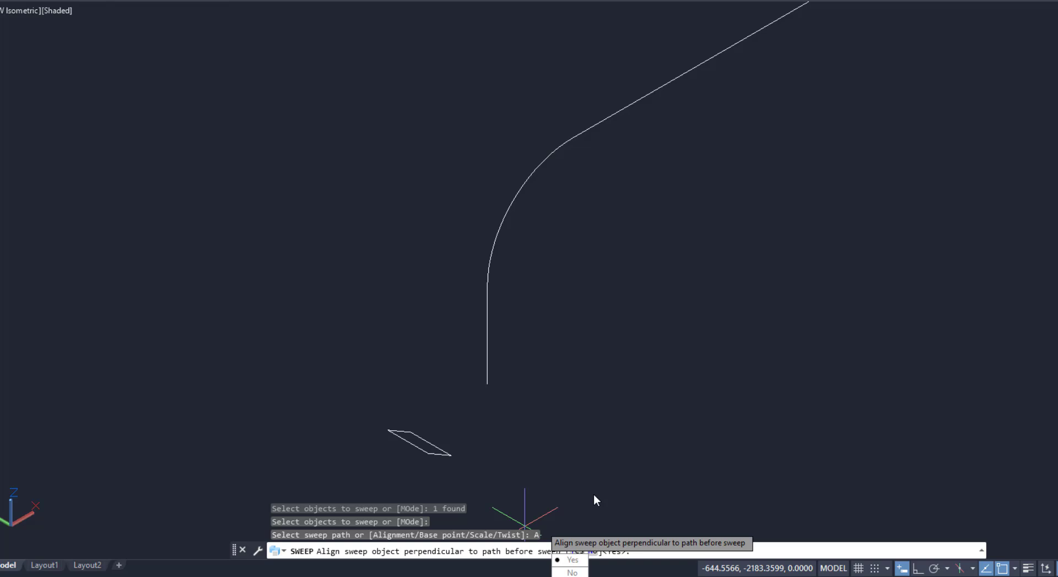
{"action": "left_click", "coordinate": [571, 572]}
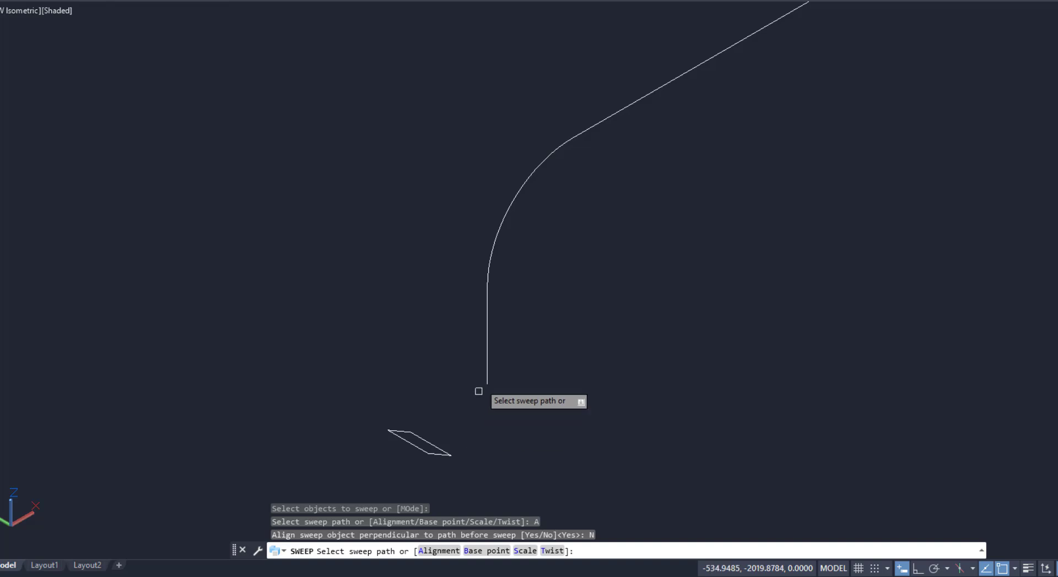
{"action": "left_click", "coordinate": [487, 360]}
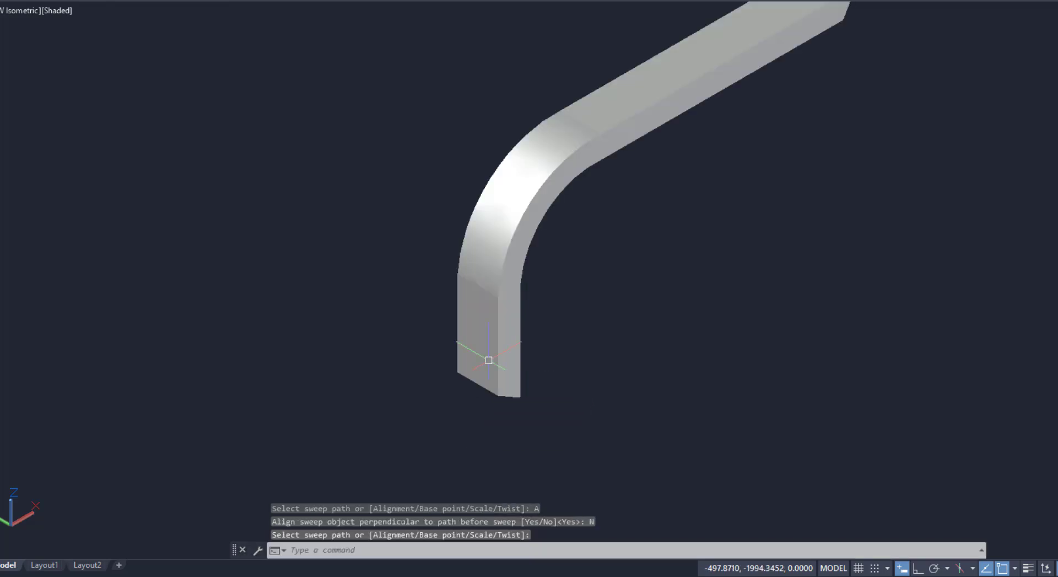
Inspect the base of the unaligned sweep, then undo the sweep
{"action": "scroll", "coordinate": [520, 427], "scroll_direction": "up", "scroll_amount": 2}
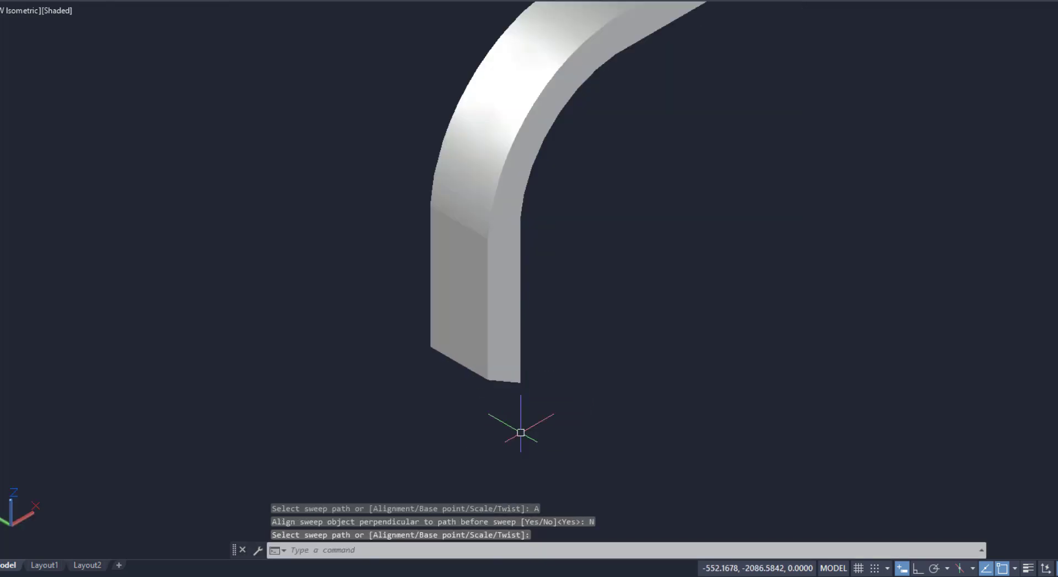
{"action": "middle_click_drag", "start_coordinate": [506, 381], "coordinate": [486, 302], "text": "shift"}
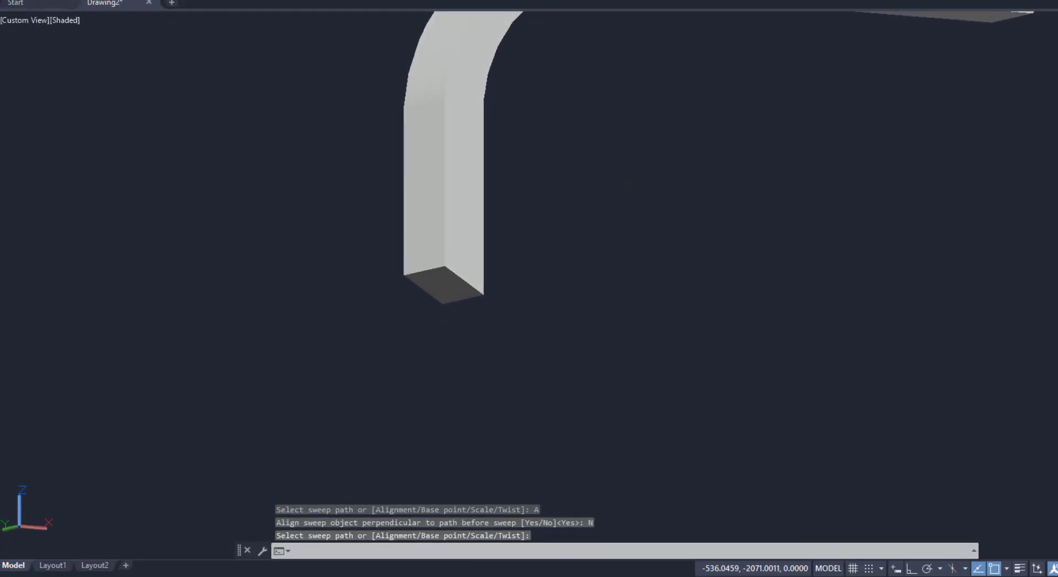
{"action": "left_click", "coordinate": [431, 272]}
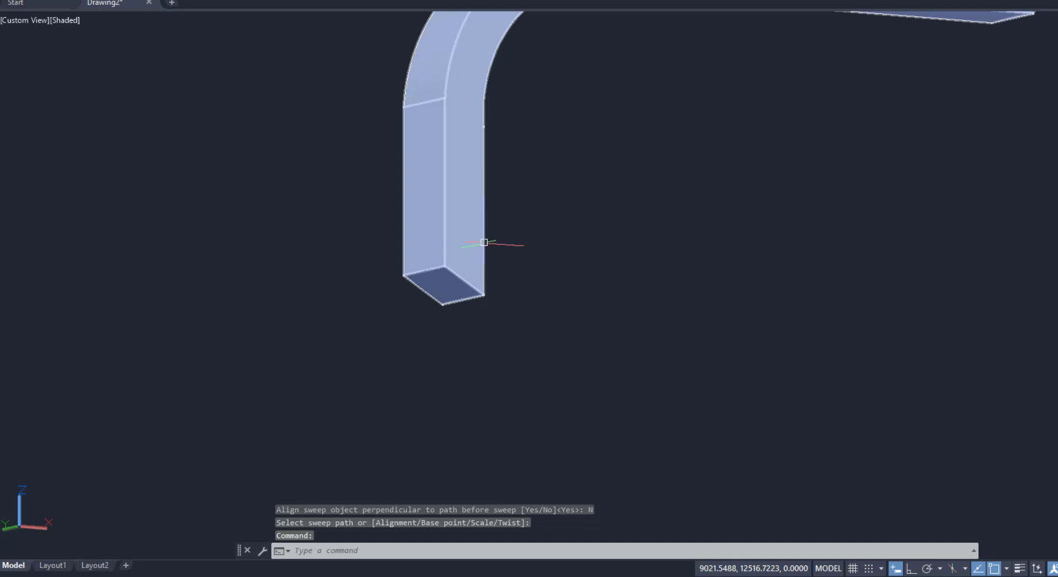
{"action": "key", "text": "Escape"}
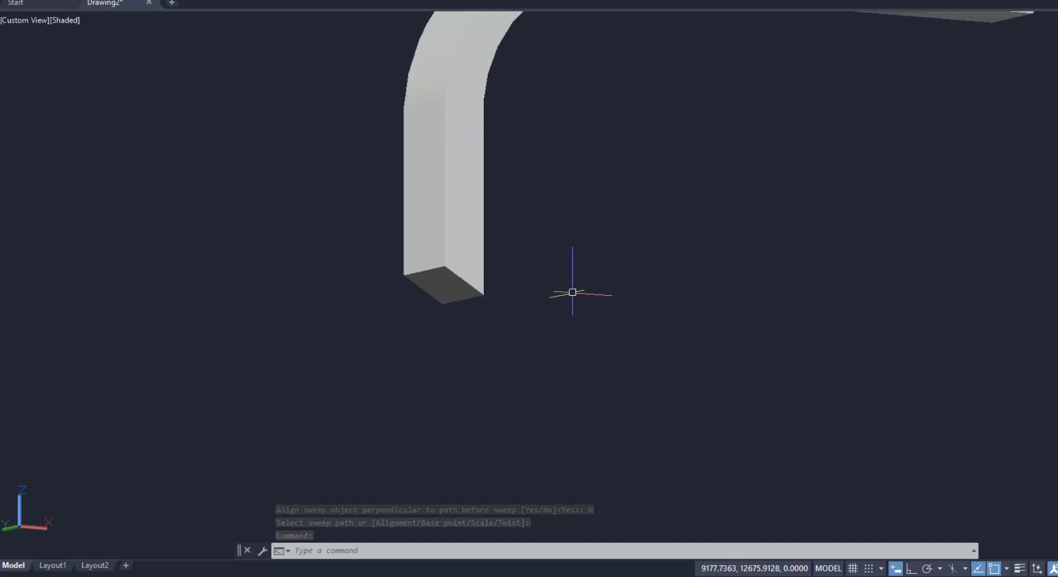
{"action": "middle_click_drag", "start_coordinate": [572, 292], "coordinate": [612, 432], "text": "shift"}
{"action": "scroll", "coordinate": [449, 331], "scroll_direction": "down", "scroll_amount": 5}
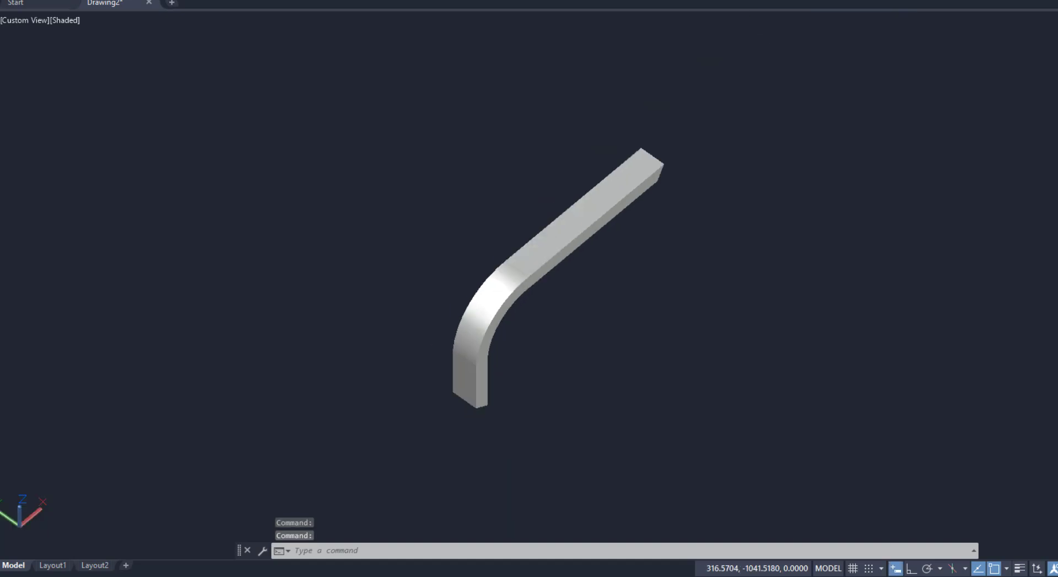
{"action": "key", "text": "ctrl+z"}
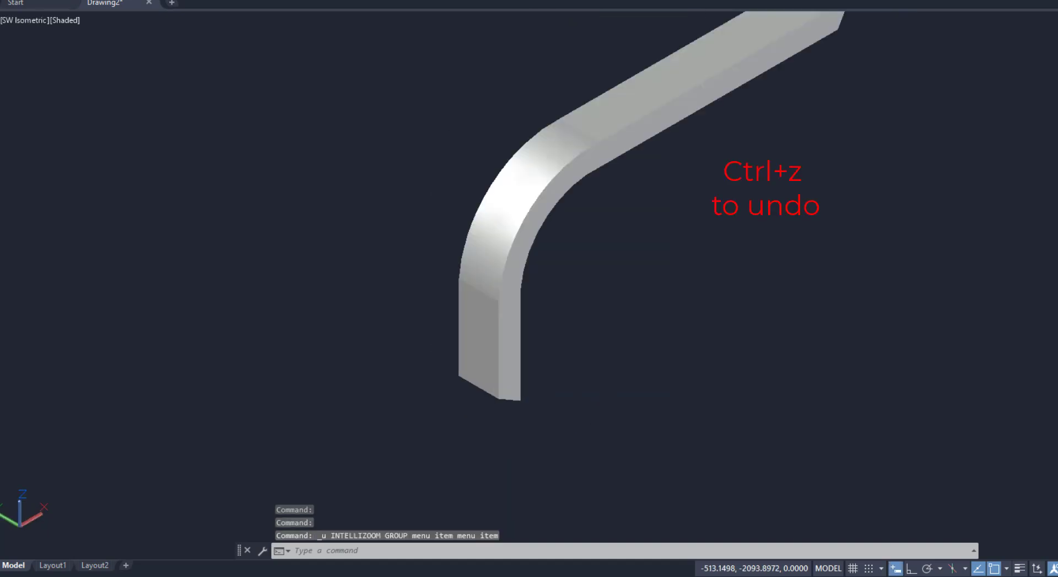
{"action": "key", "text": "ctrl+z"}
{"action": "key", "text": "ctrl+z"}
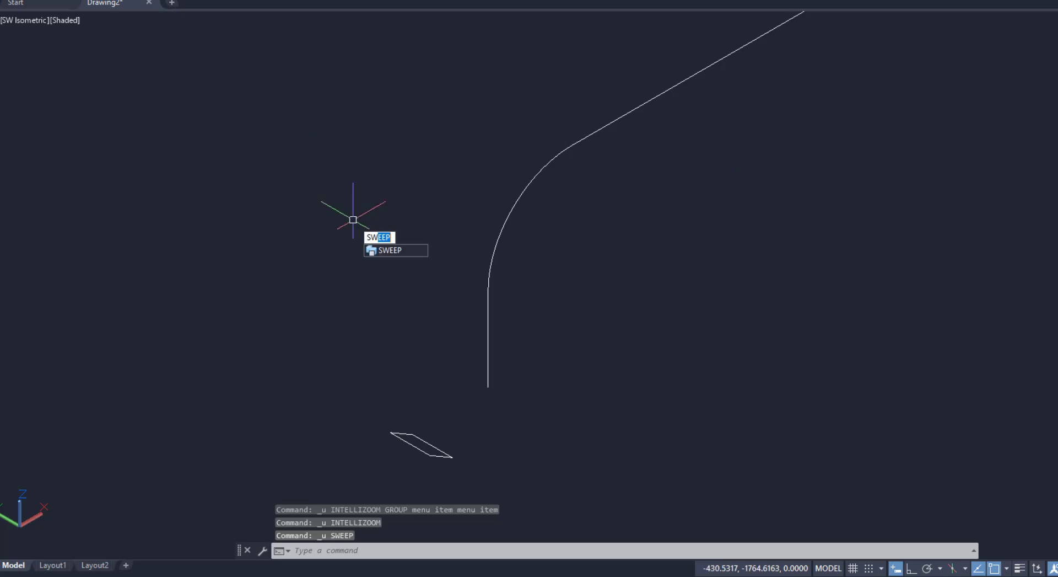
Sweep the rectangle along the seventh path again with Alignment set to Yes, perpendicular to the path
{"action": "key", "text": "Return"}
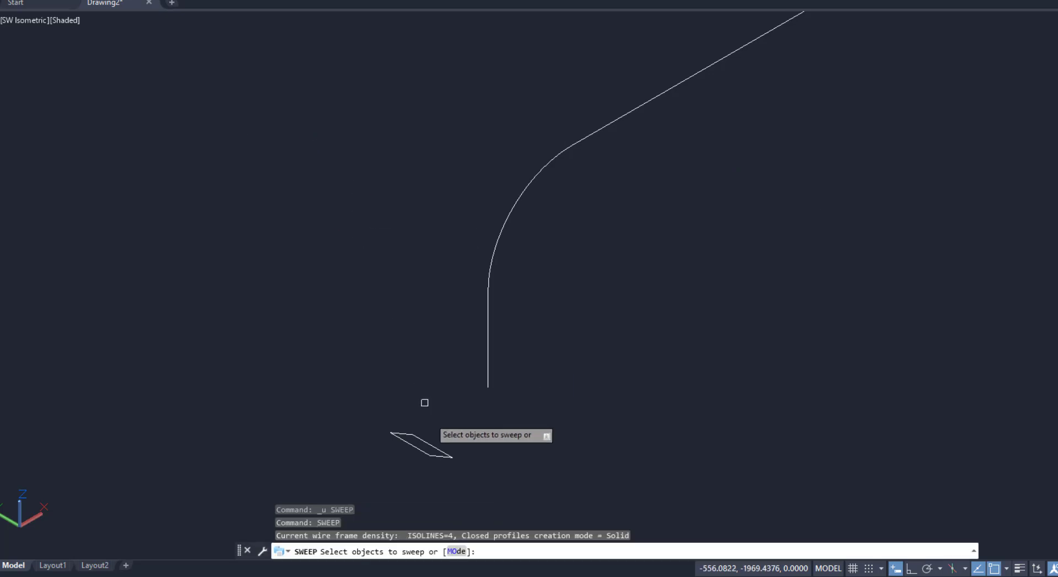
{"action": "left_click", "coordinate": [426, 440]}
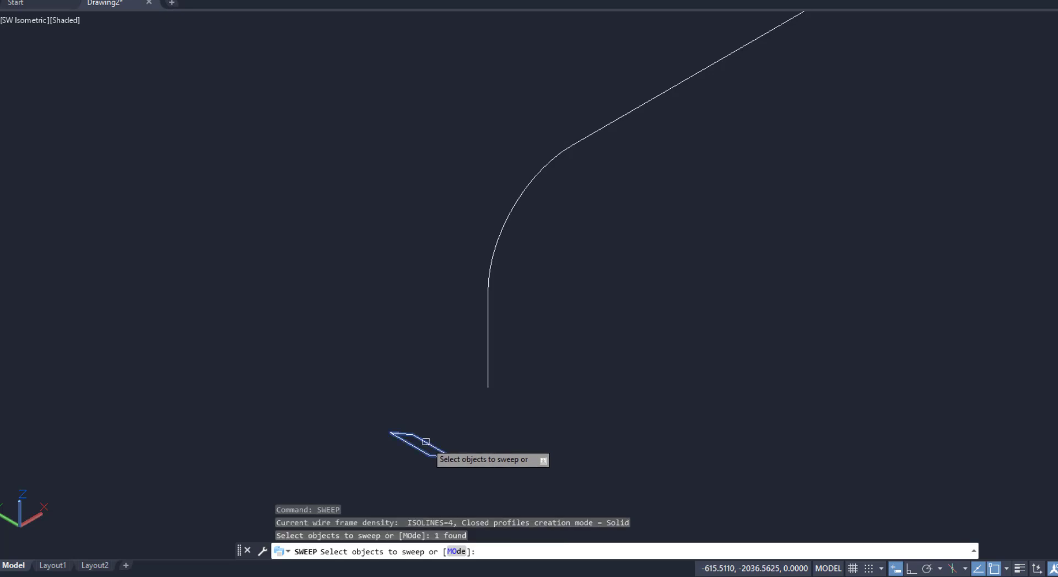
{"action": "key", "text": "Return"}
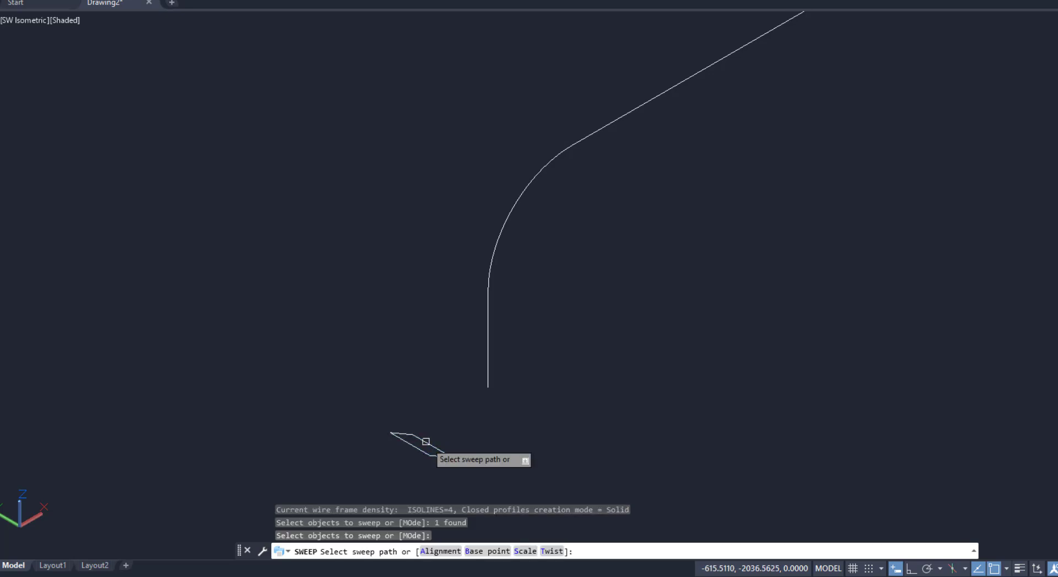
{"action": "left_click", "coordinate": [441, 551]}
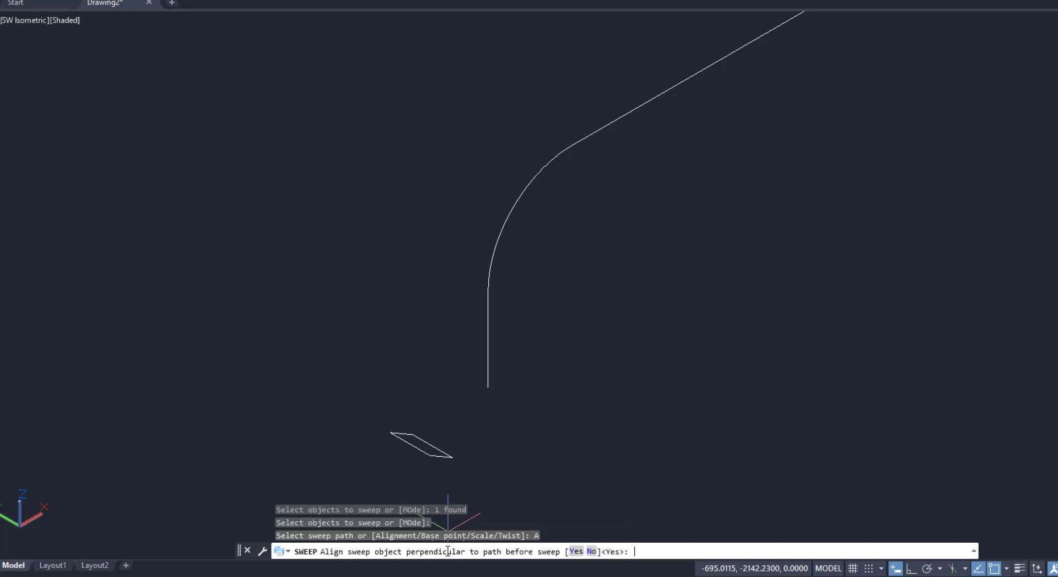
{"action": "left_click", "coordinate": [575, 551]}
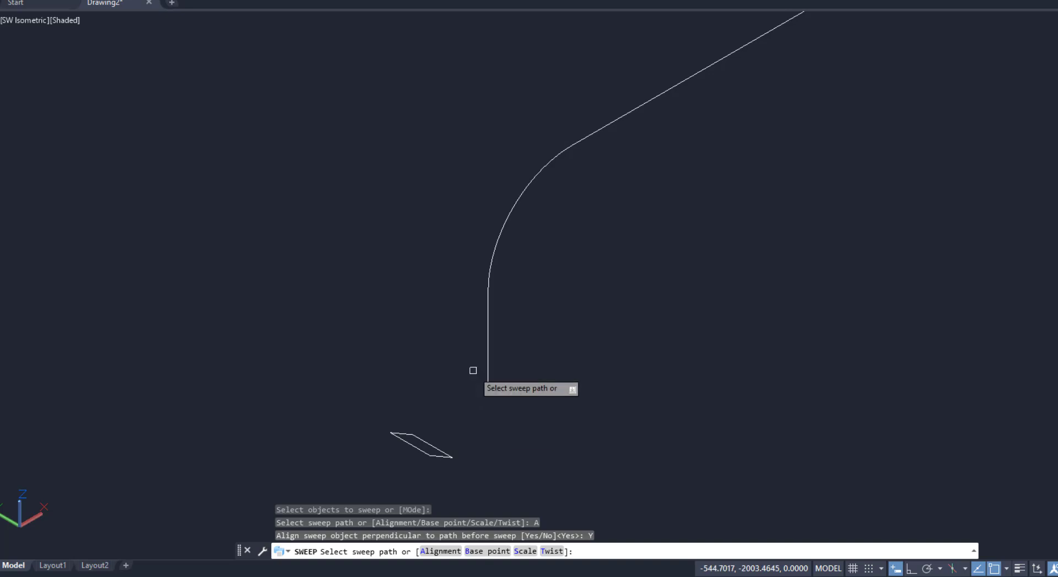
{"action": "left_click", "coordinate": [490, 366]}
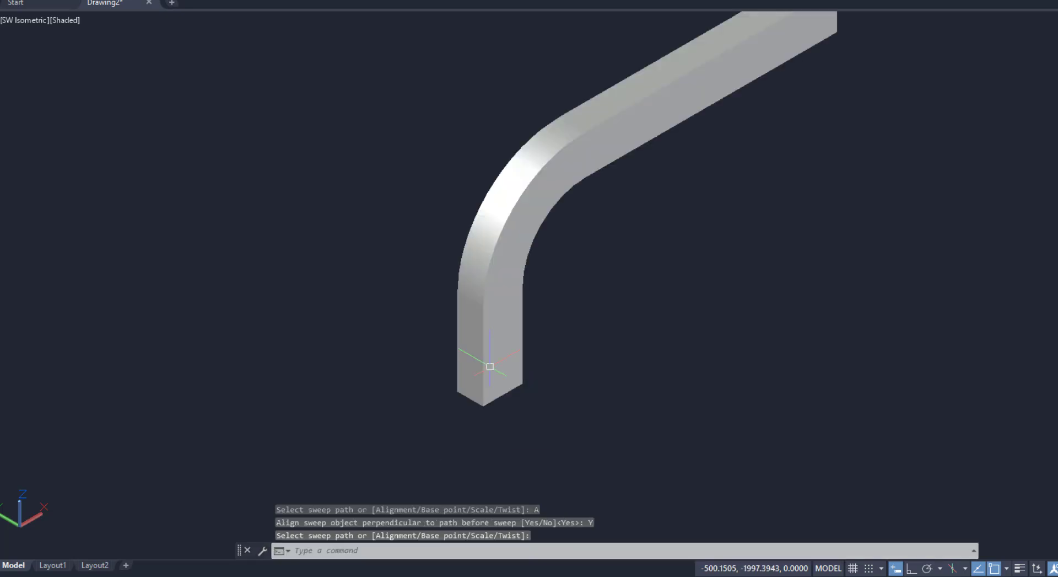
{"action": "scroll", "coordinate": [496, 408], "scroll_direction": "up", "scroll_amount": 3}
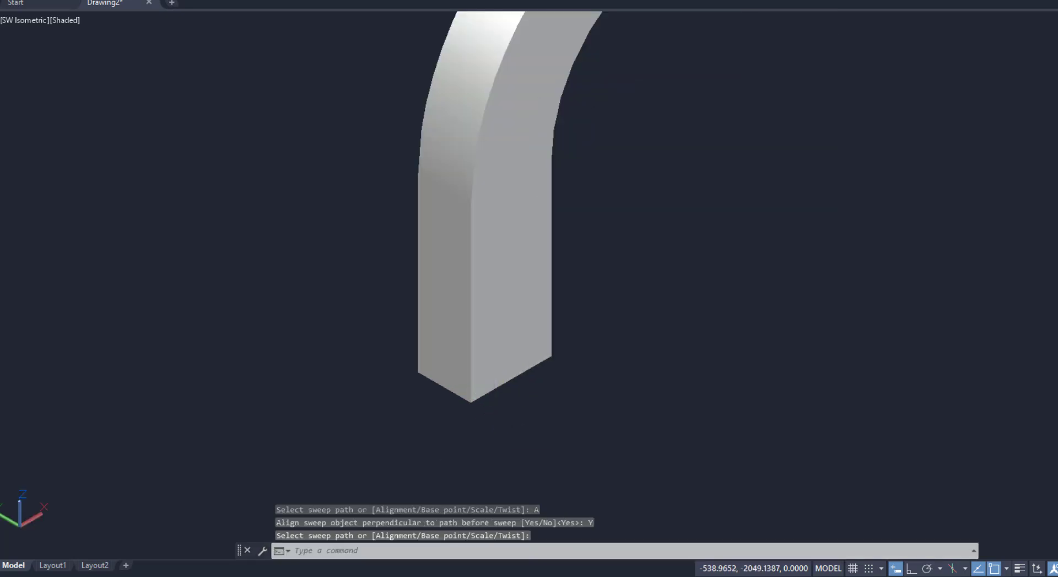
{"action": "middle_click_drag", "start_coordinate": [485, 375], "coordinate": [509, 440], "text": "shift"}
{"action": "scroll", "coordinate": [500, 439], "scroll_direction": "up", "scroll_amount": 1}
{"action": "scroll", "coordinate": [456, 439], "scroll_direction": "down", "scroll_amount": 9}
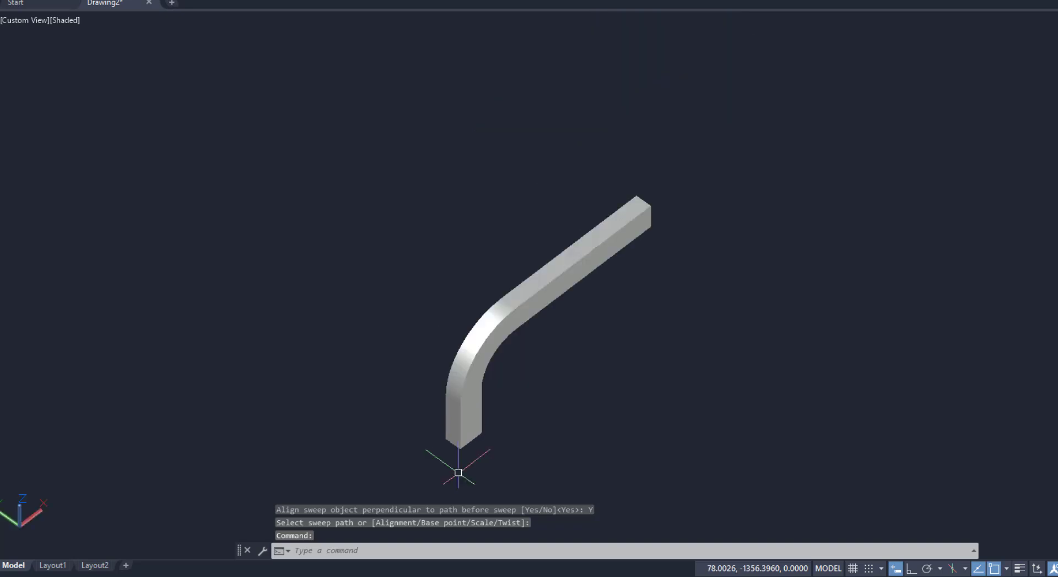